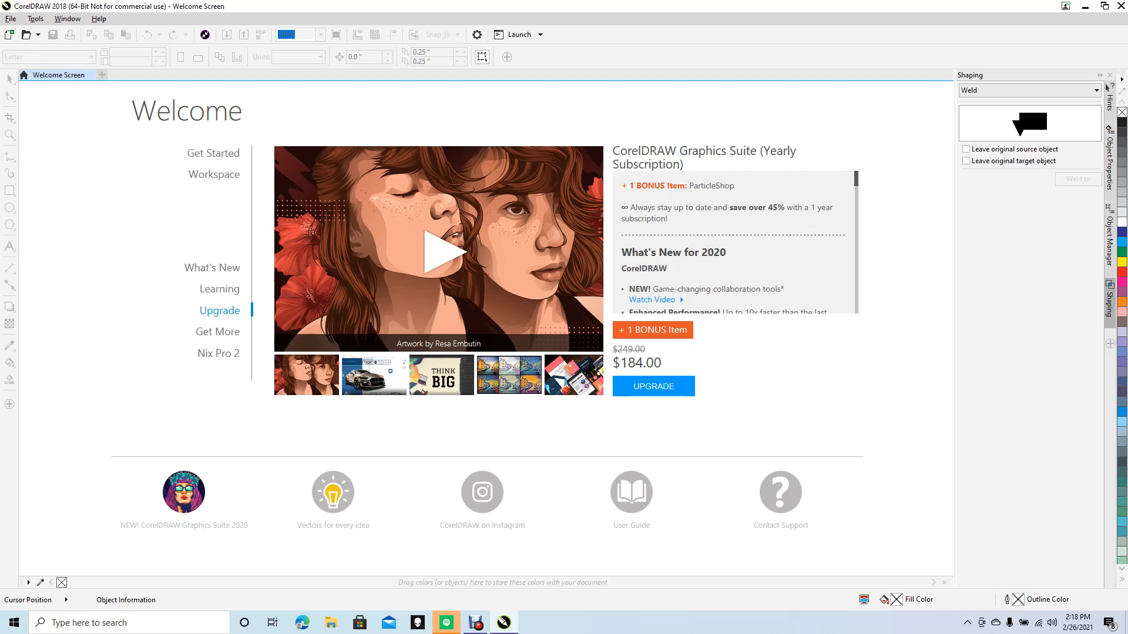
- Create a new blank Letter-size document, 8.5 by 11 inches, with the default settings
{"action": "left_click", "coordinate": [11, 18]}
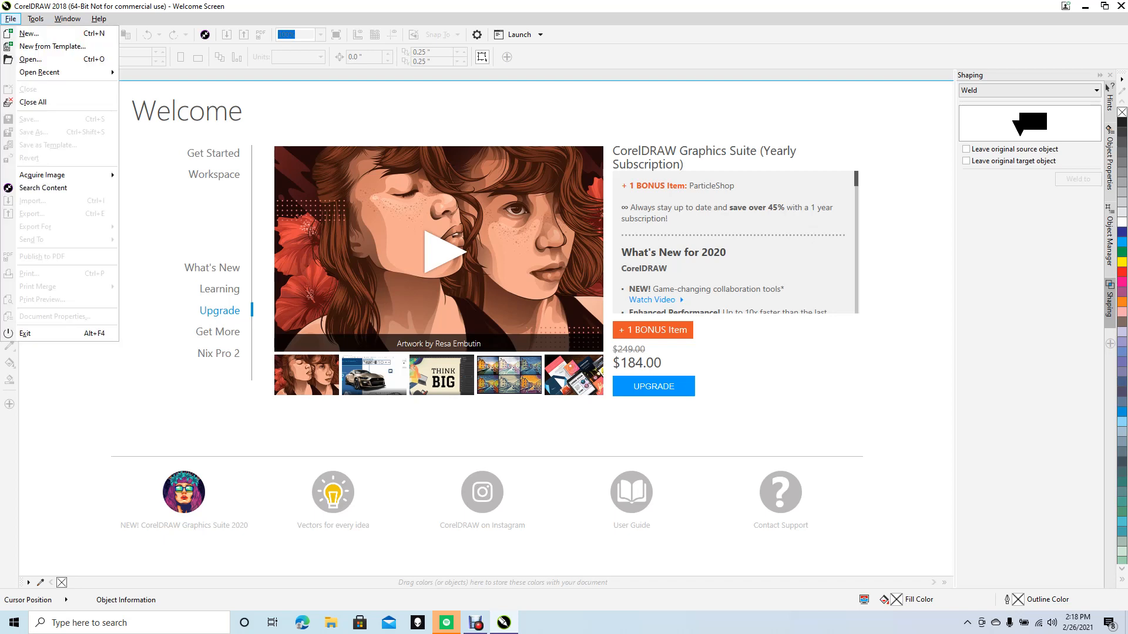
{"action": "key", "text": "Return"}
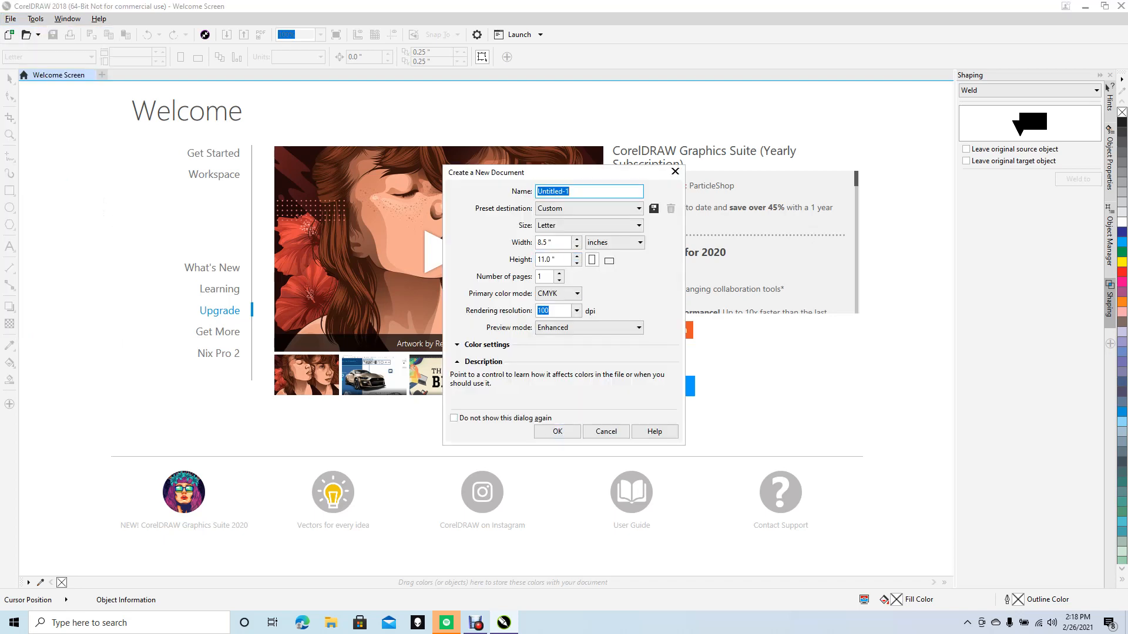
{"action": "left_click", "coordinate": [556, 432]}
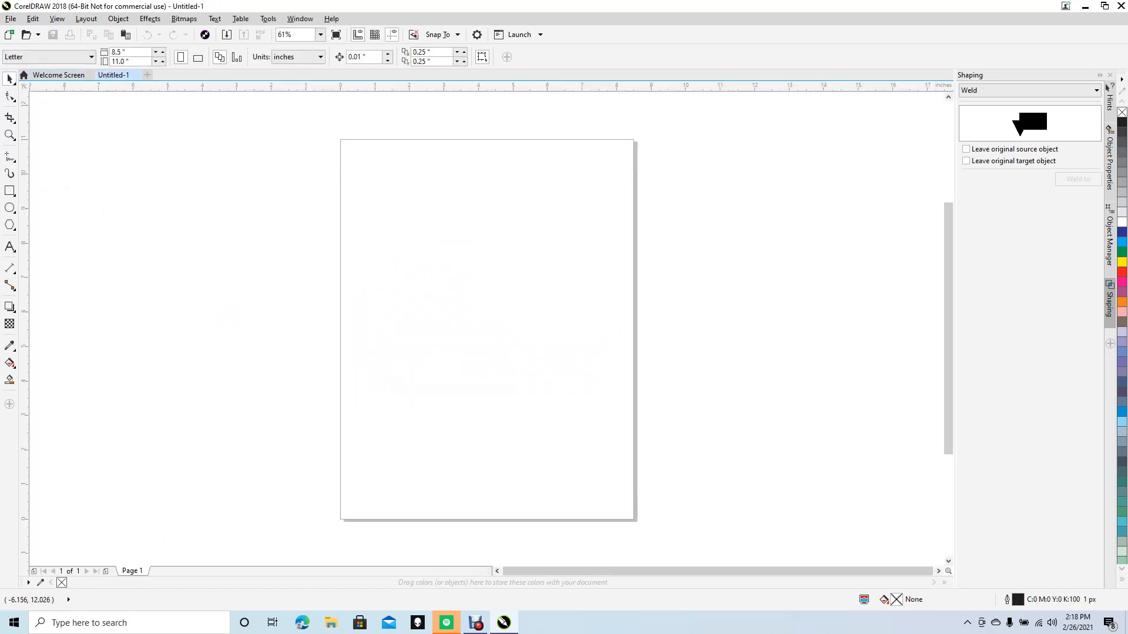
- Import the icon_black image from the Star wars logo folder and place it on the page
{"action": "left_click", "coordinate": [11, 18]}
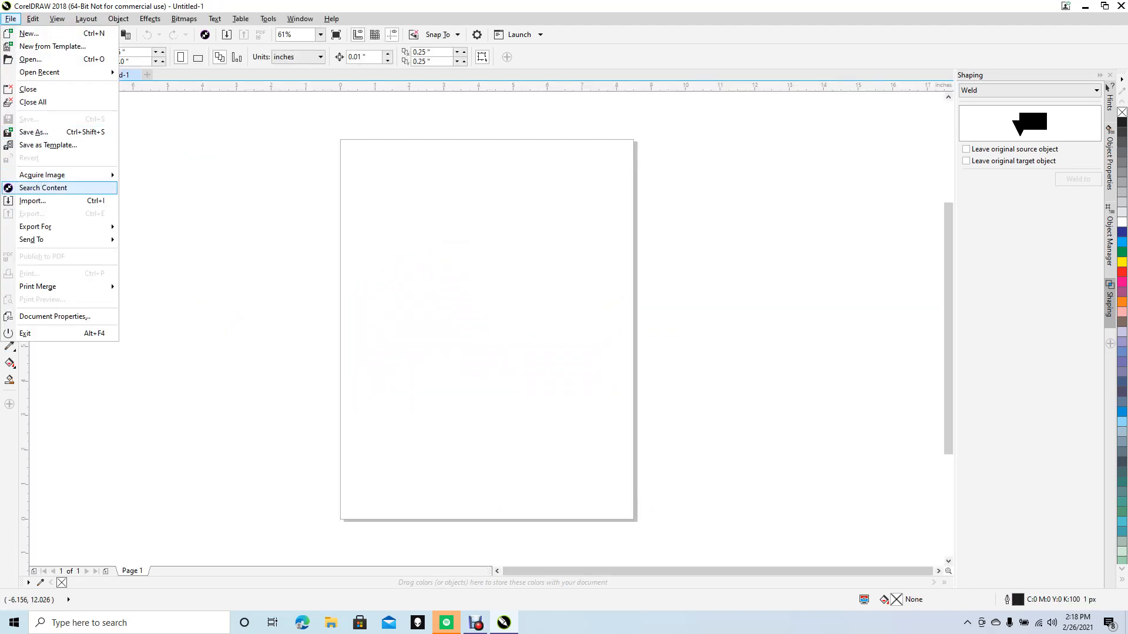
{"action": "left_click", "coordinate": [35, 200]}
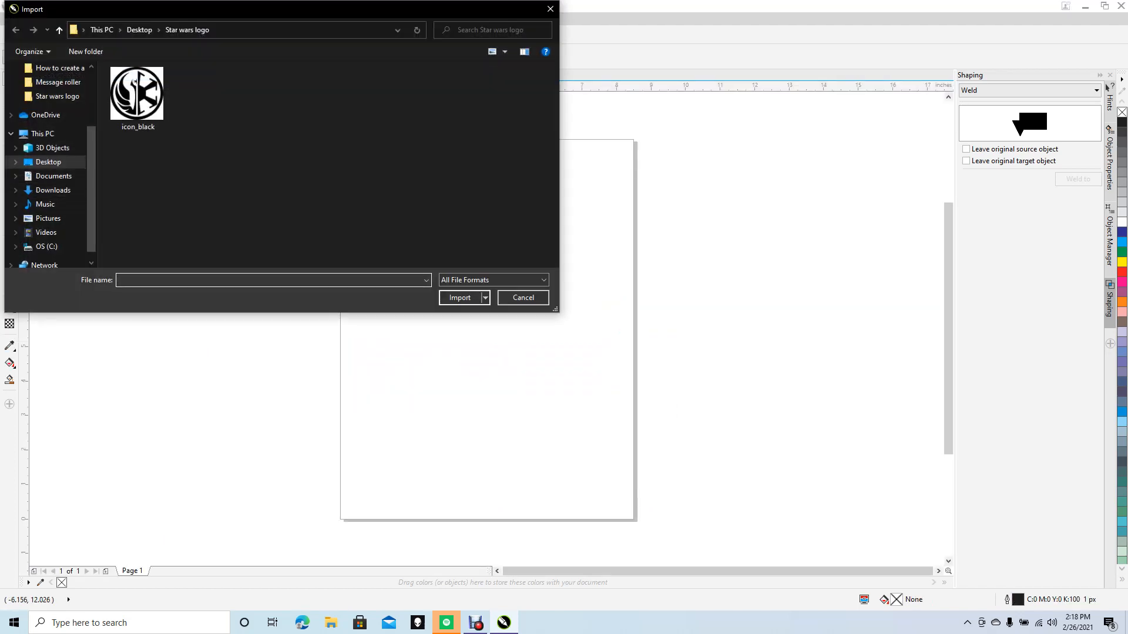
{"action": "left_click", "coordinate": [137, 97]}
{"action": "left_click", "coordinate": [460, 298]}
{"action": "left_click", "coordinate": [409, 241]}
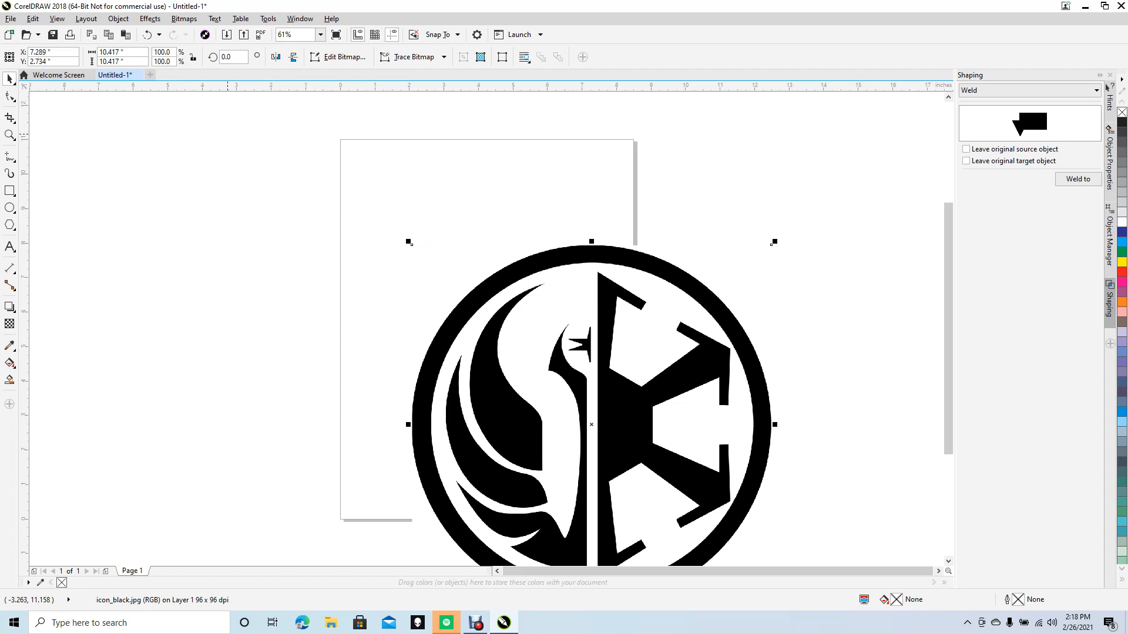
{"action": "left_click", "coordinate": [270, 139]}
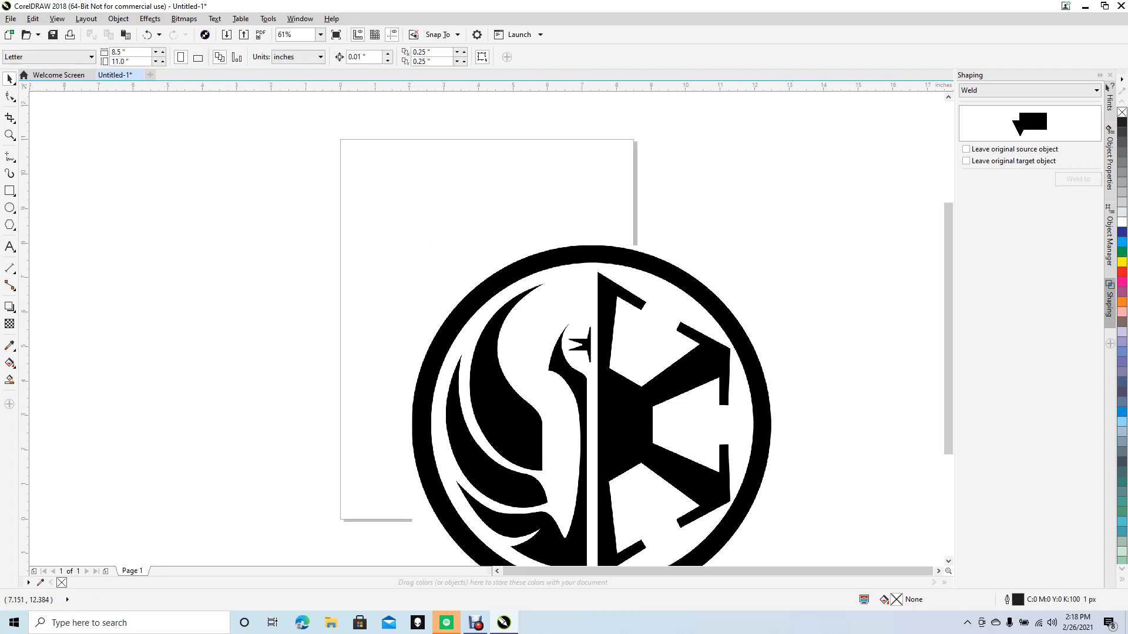
- Set the document's ruler units to millimeters
{"action": "right_click", "coordinate": [591, 85]}
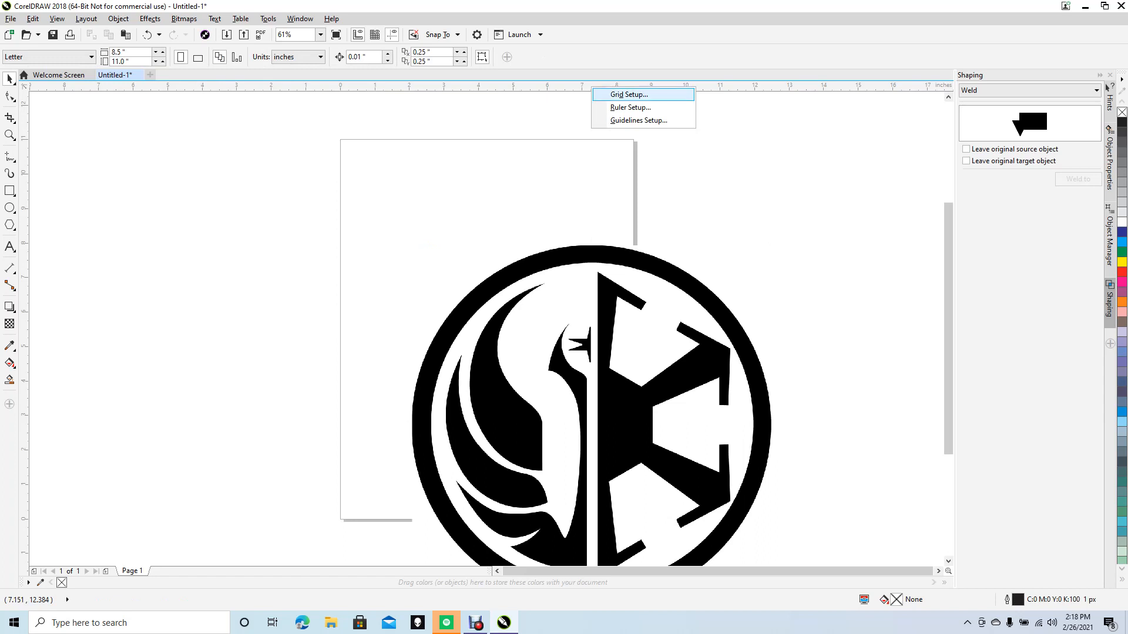
{"action": "left_click", "coordinate": [630, 108]}
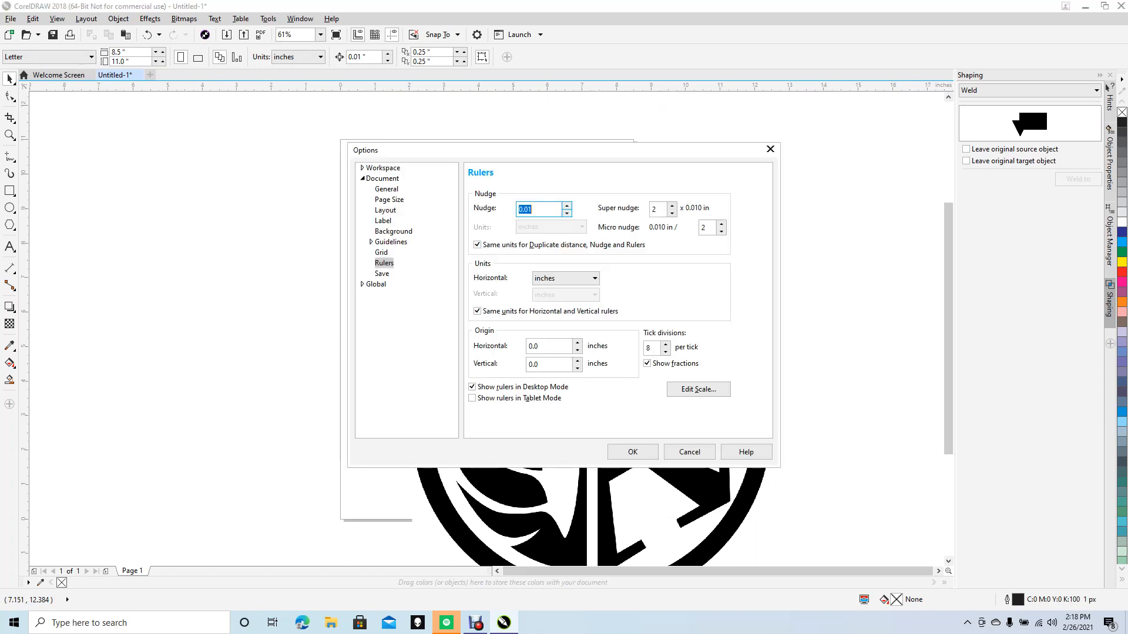
{"action": "left_click", "coordinate": [564, 278]}
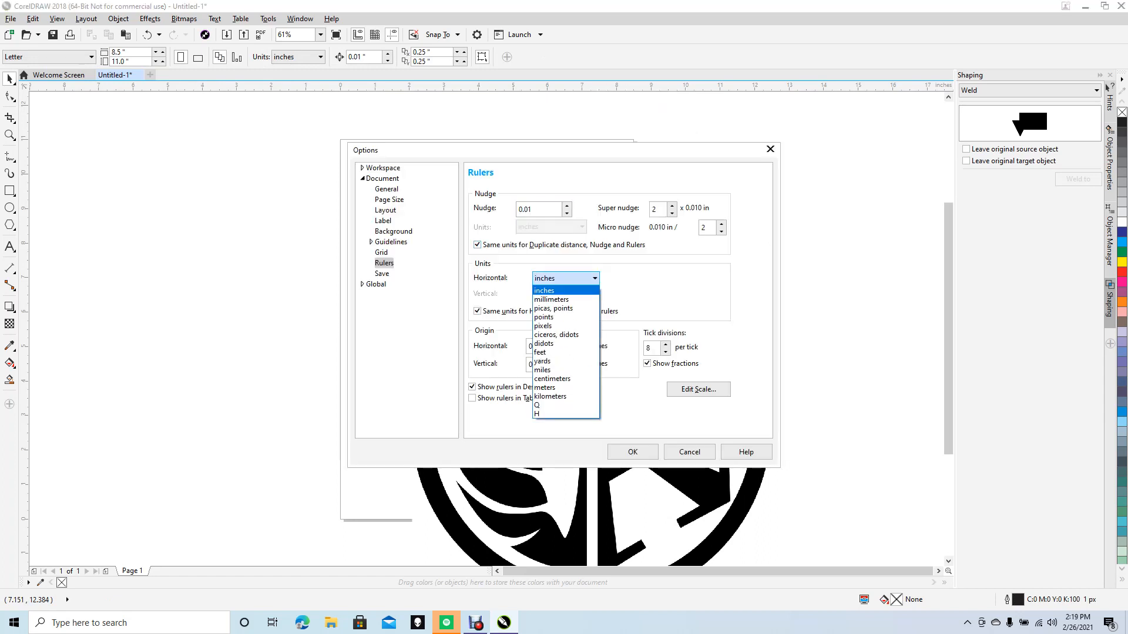
{"action": "left_click", "coordinate": [551, 300]}
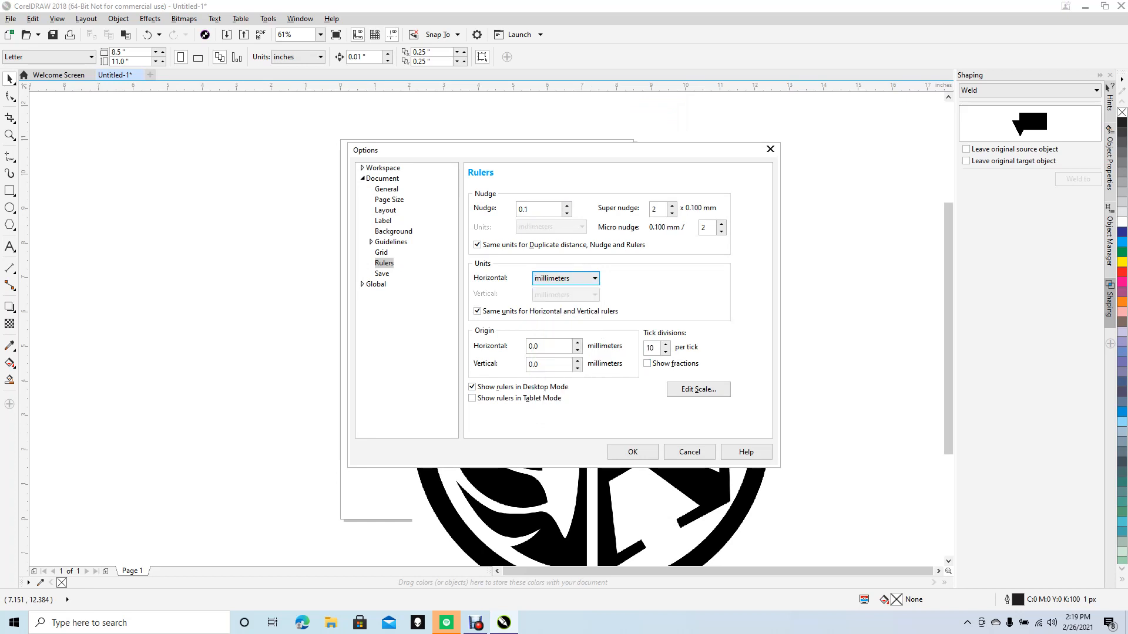
{"action": "left_click", "coordinate": [633, 452]}
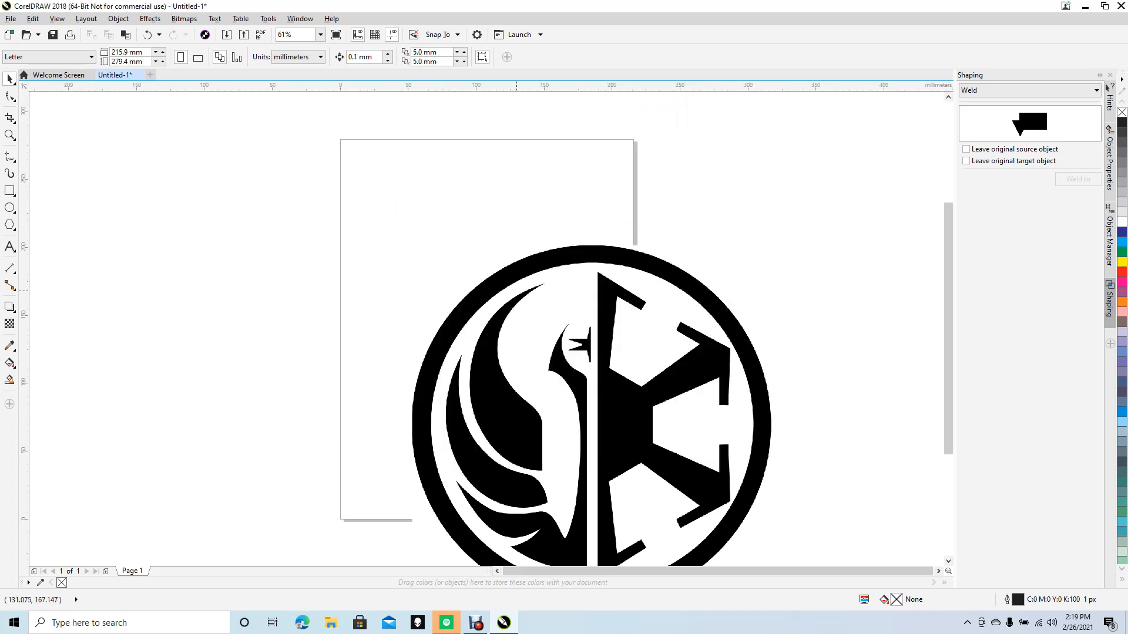
- Resize the imported logo proportionally to 100 mm wide and move it fully onto the page, near the middle
{"action": "left_click", "coordinate": [510, 277]}
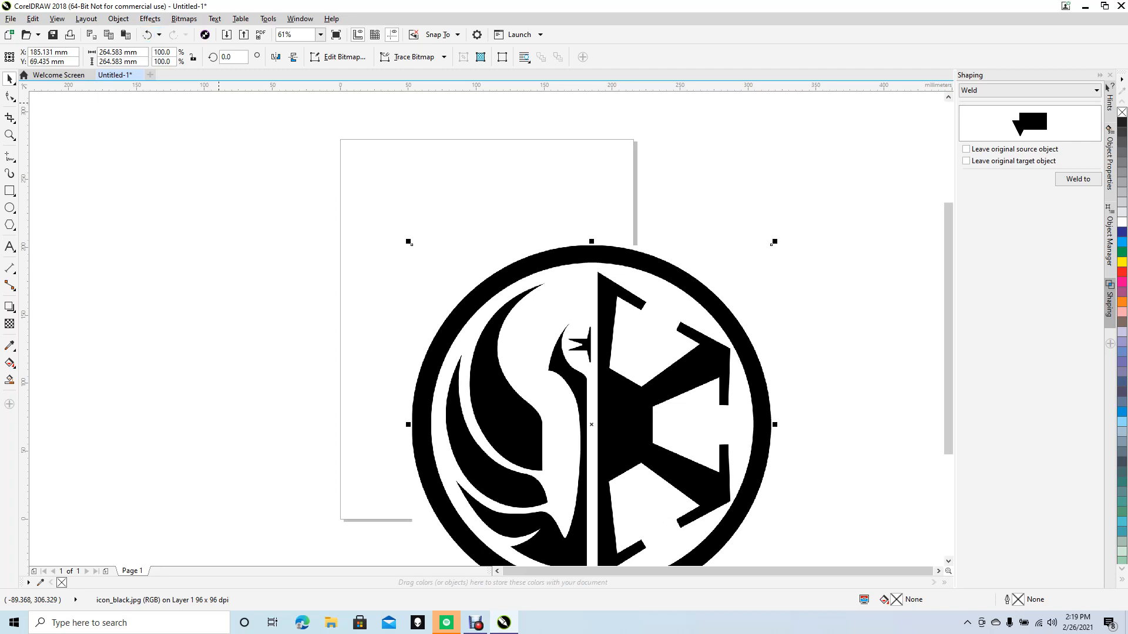
{"action": "left_click_drag", "start_coordinate": [138, 52], "coordinate": [97, 51]}
{"action": "type", "text": "100"}
{"action": "key", "text": "Return"}
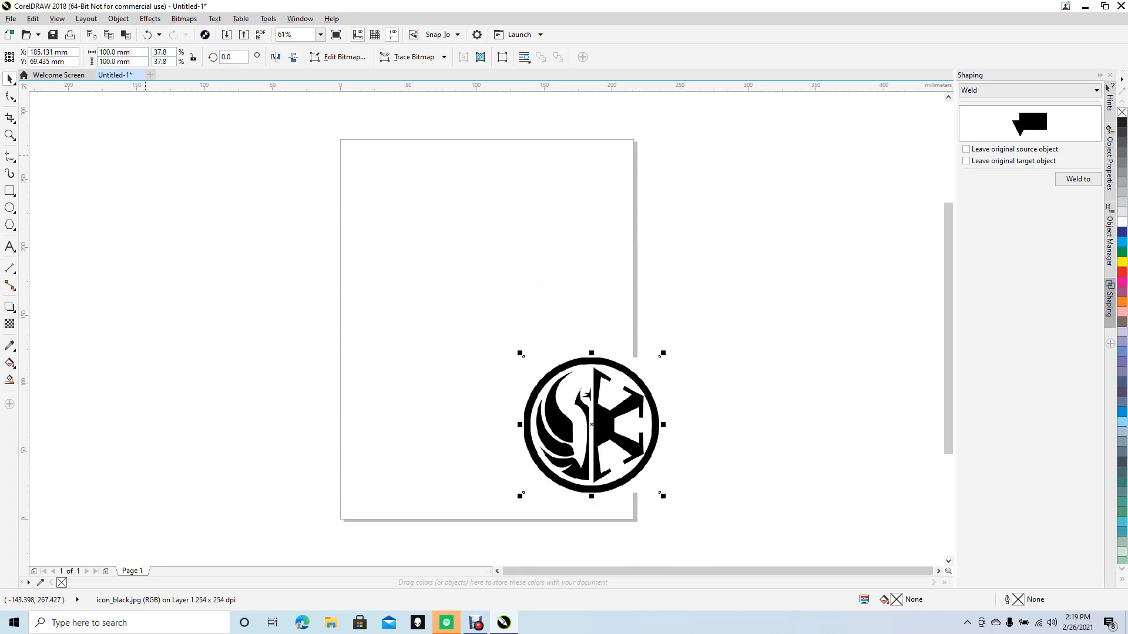
{"action": "left_click_drag", "start_coordinate": [557, 414], "coordinate": [453, 309]}
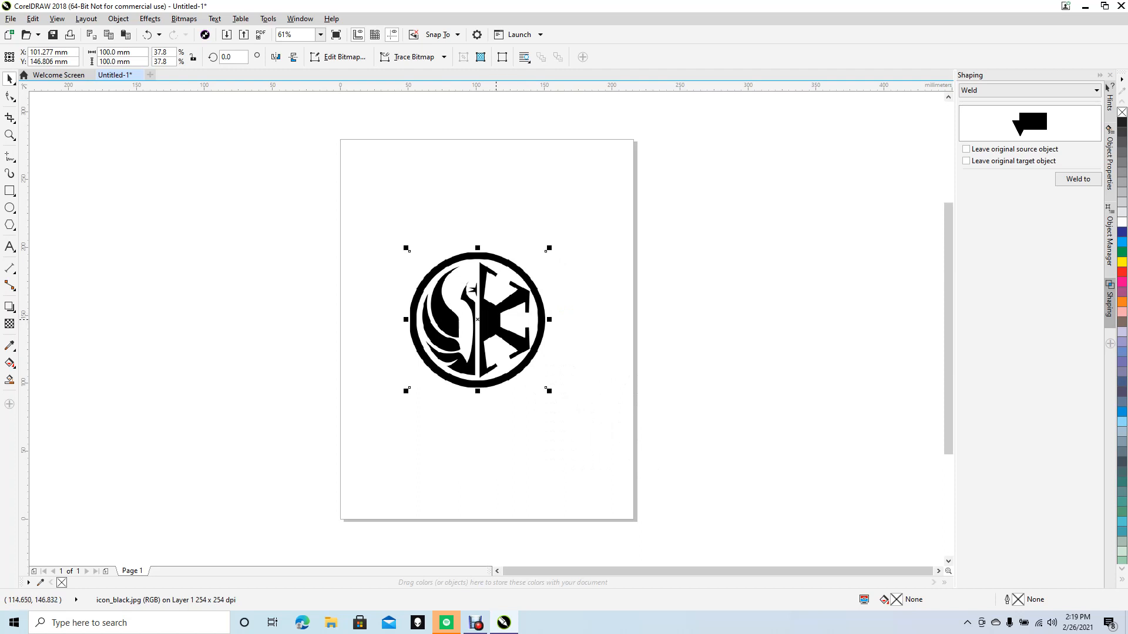
- Vectorize the logo bitmap with an Outline Trace of type Detailed logo, keeping the default trace settings
{"action": "right_click", "coordinate": [497, 260]}
{"action": "mouse_move", "coordinate": [536, 324]}
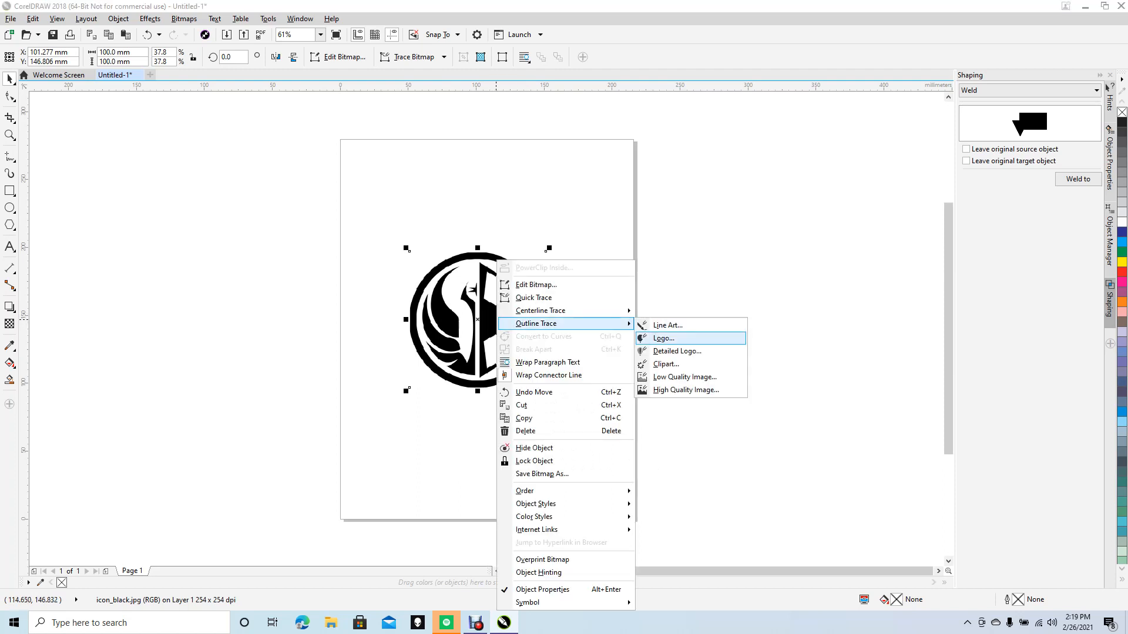
{"action": "left_click", "coordinate": [676, 351]}
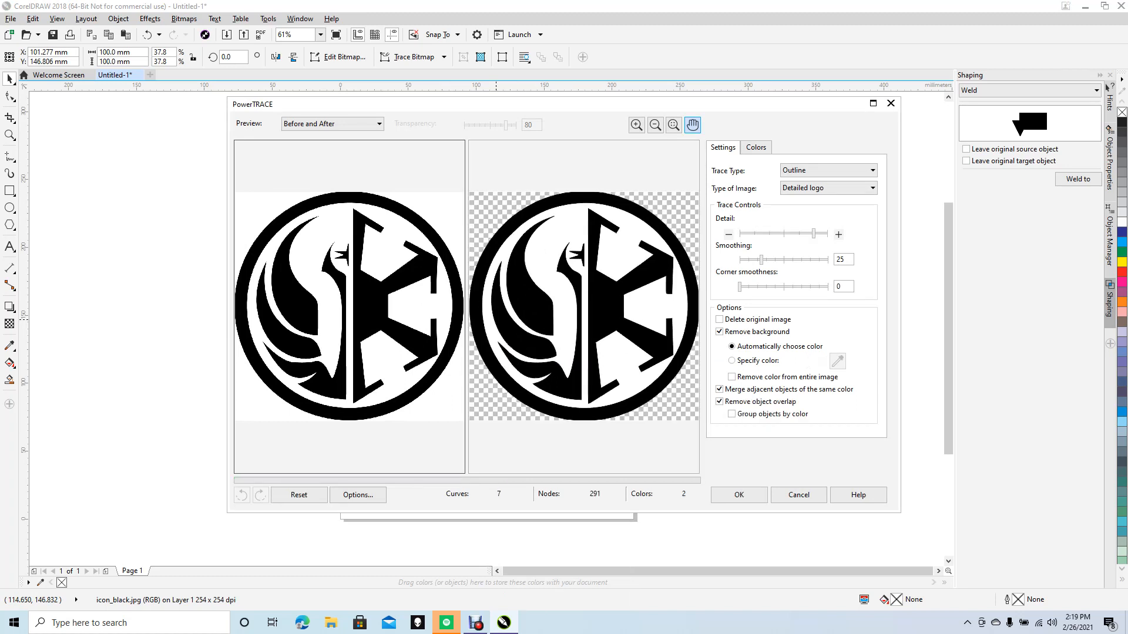
{"action": "left_click", "coordinate": [739, 495]}
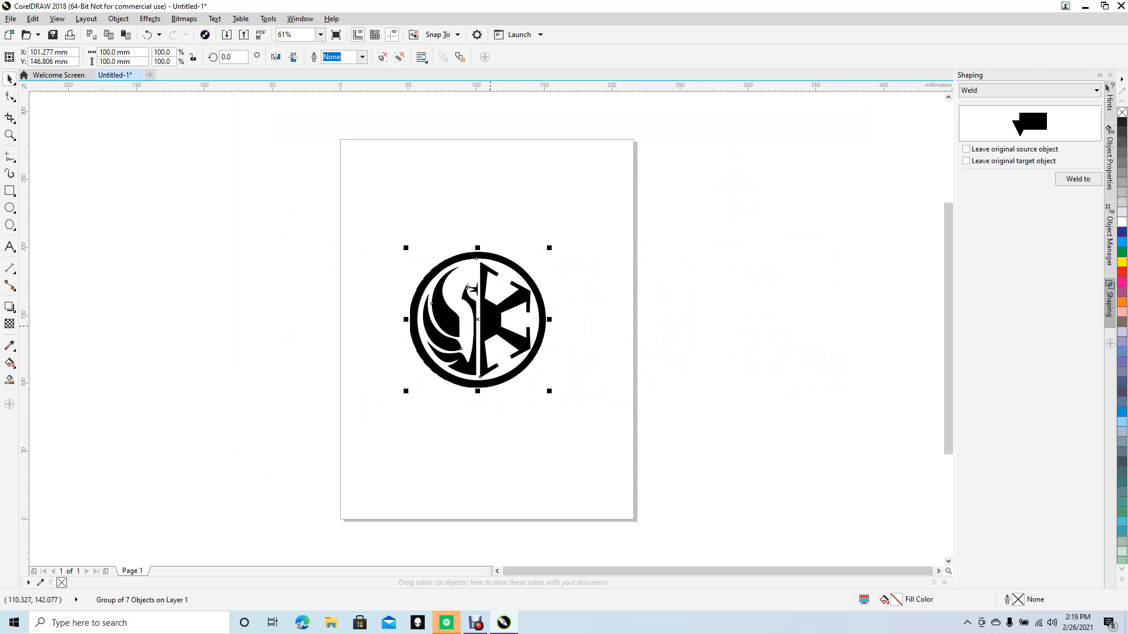
- Move the traced logo off the page beside the bitmap and delete the original bitmap
{"action": "left_click_drag", "start_coordinate": [468, 288], "coordinate": [723, 289]}
{"action": "left_click", "coordinate": [484, 342]}
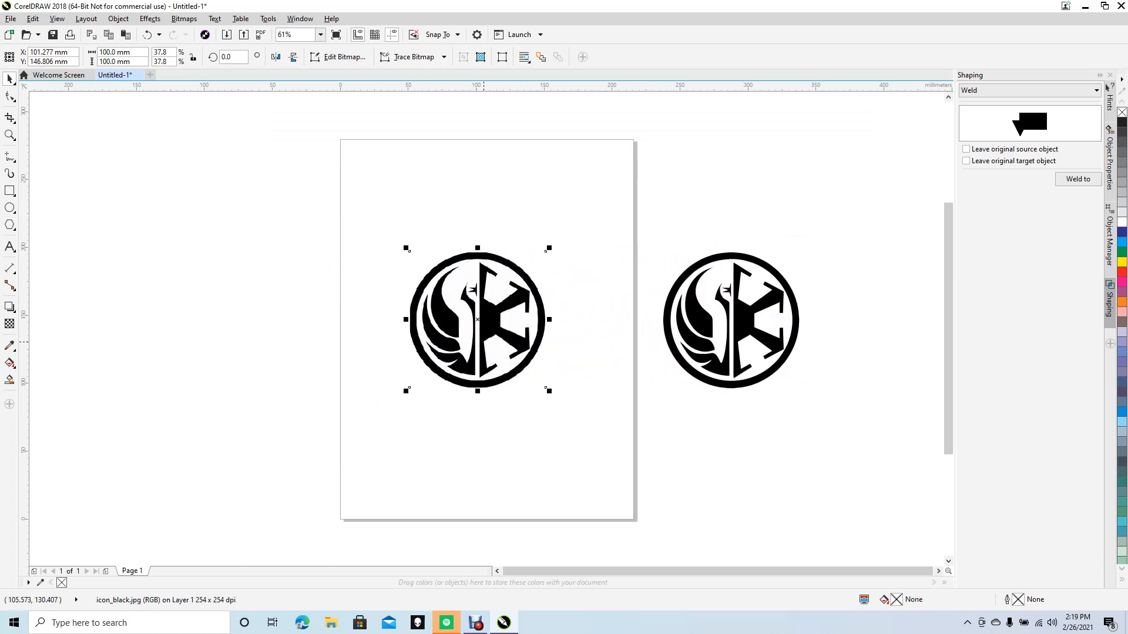
{"action": "key", "text": "Delete"}
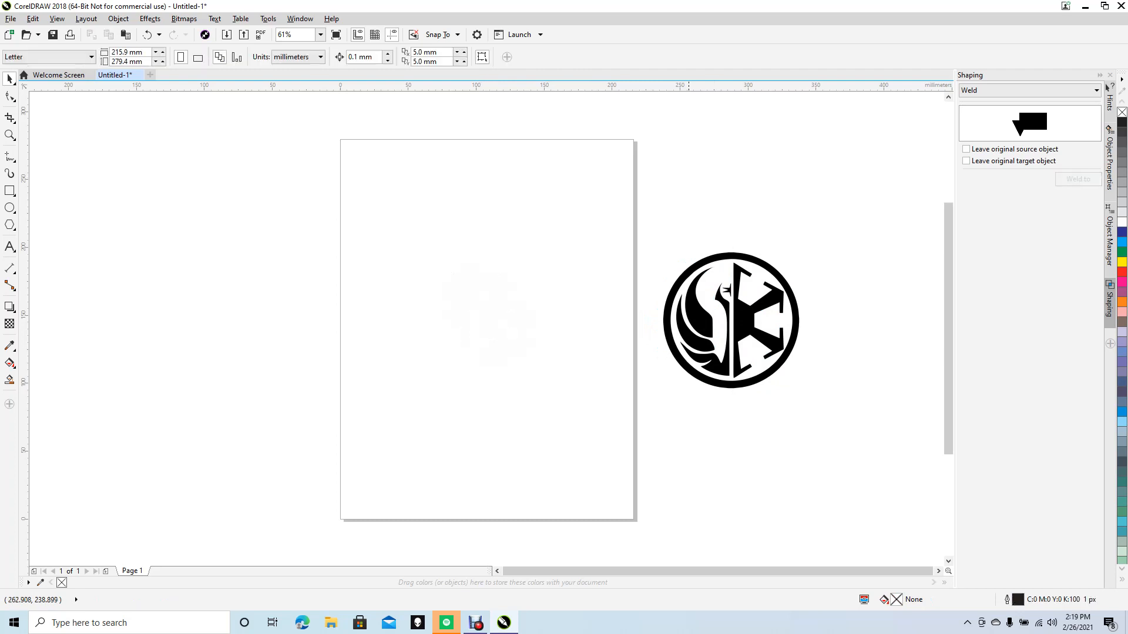
- Move the traced logo back onto the middle of the page and deselect it
{"action": "left_click_drag", "start_coordinate": [641, 229], "coordinate": [818, 410]}
{"action": "left_click_drag", "start_coordinate": [737, 330], "coordinate": [482, 320]}
{"action": "left_click", "coordinate": [390, 388]}
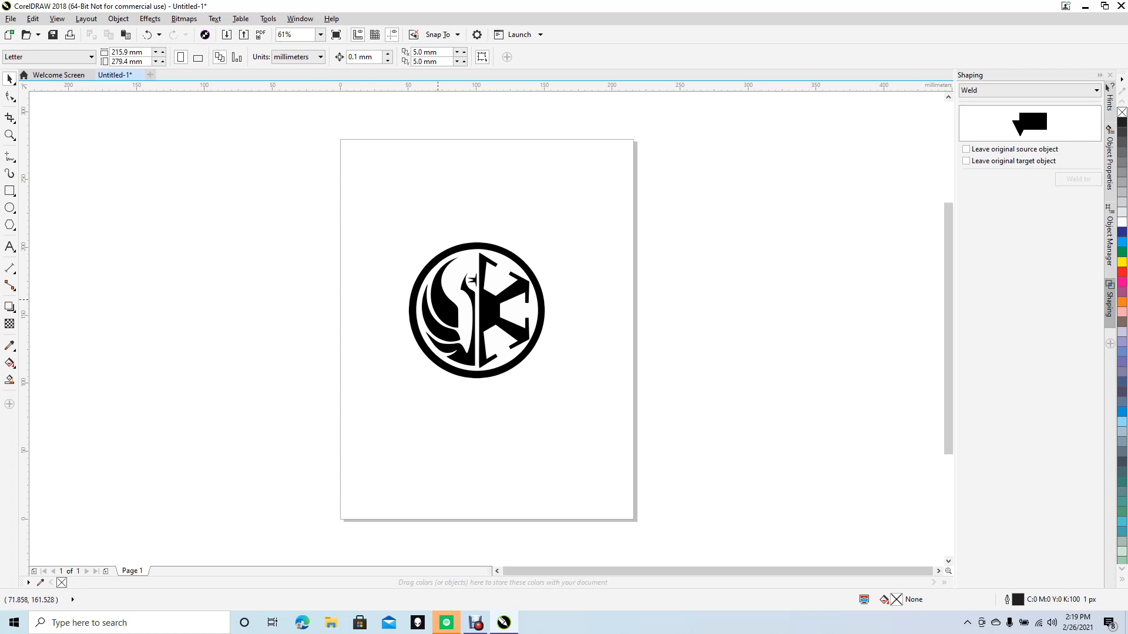
- Ungroup the traced logo into its separate curves and clear the selection
{"action": "left_click", "coordinate": [438, 299]}
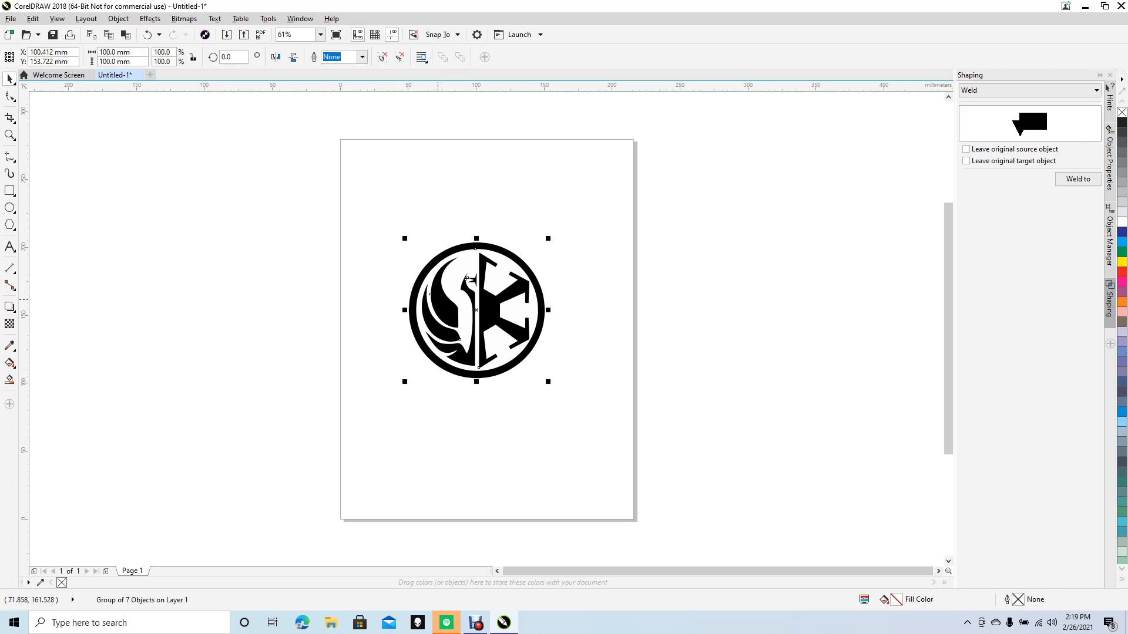
{"action": "key", "text": "ctrl+u"}
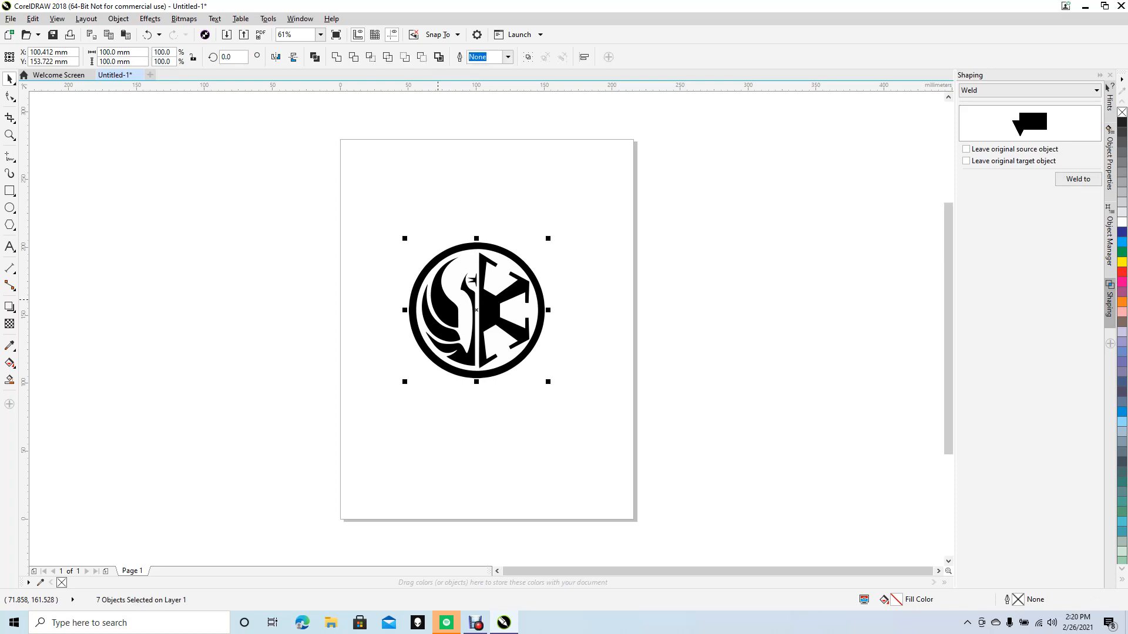
{"action": "key", "text": "Escape"}
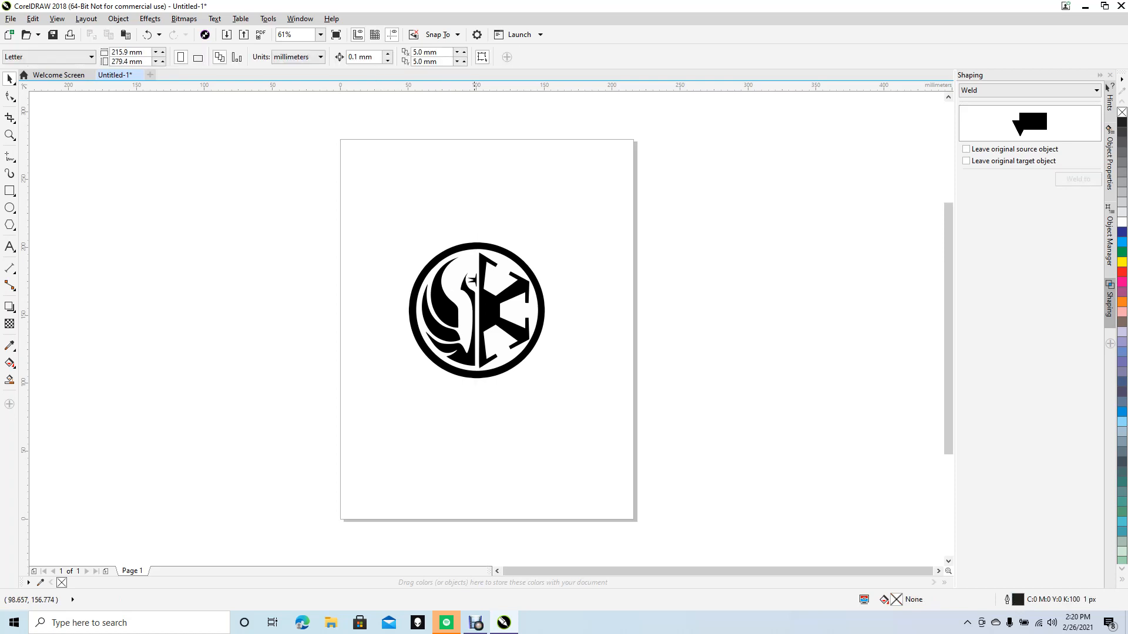
- Test that the angular right-half emblem is a separate curve by moving it out of the ring, undoing each move
{"action": "left_click", "coordinate": [483, 308]}
{"action": "left_click_drag", "start_coordinate": [483, 307], "coordinate": [590, 312]}
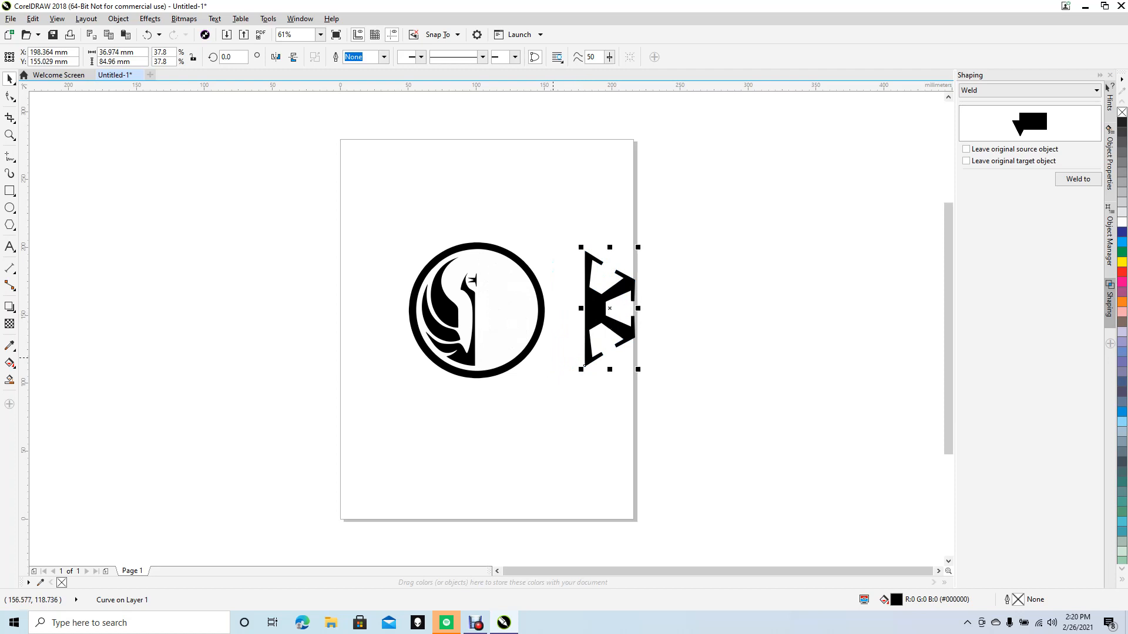
{"action": "key", "text": "ctrl+z"}
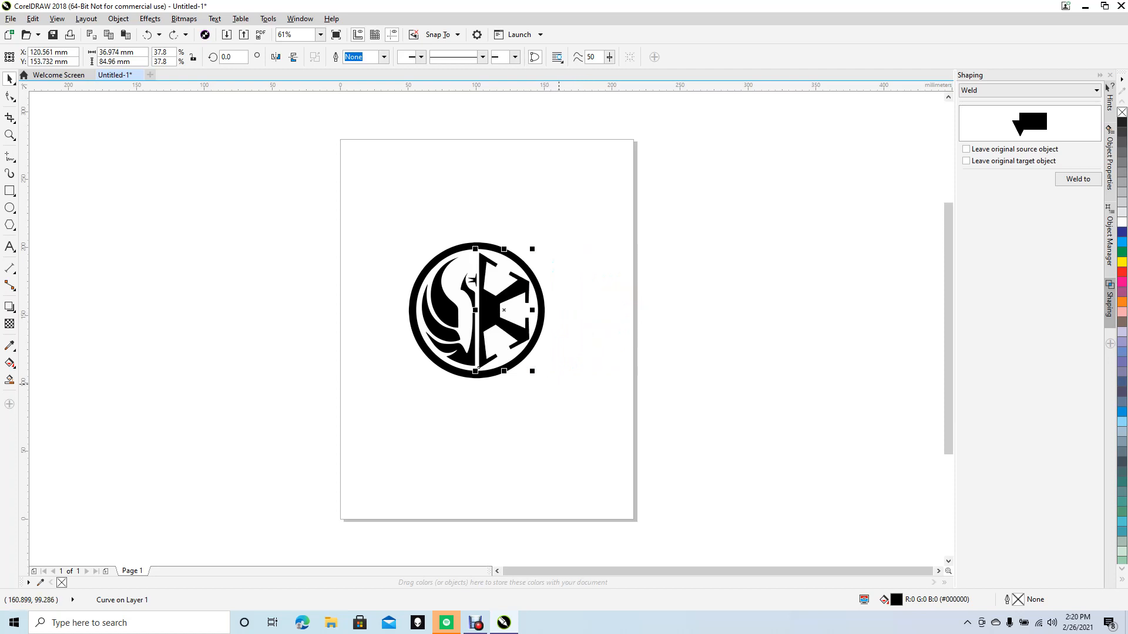
{"action": "left_click", "coordinate": [554, 357]}
{"action": "left_click_drag", "start_coordinate": [495, 312], "coordinate": [555, 311]}
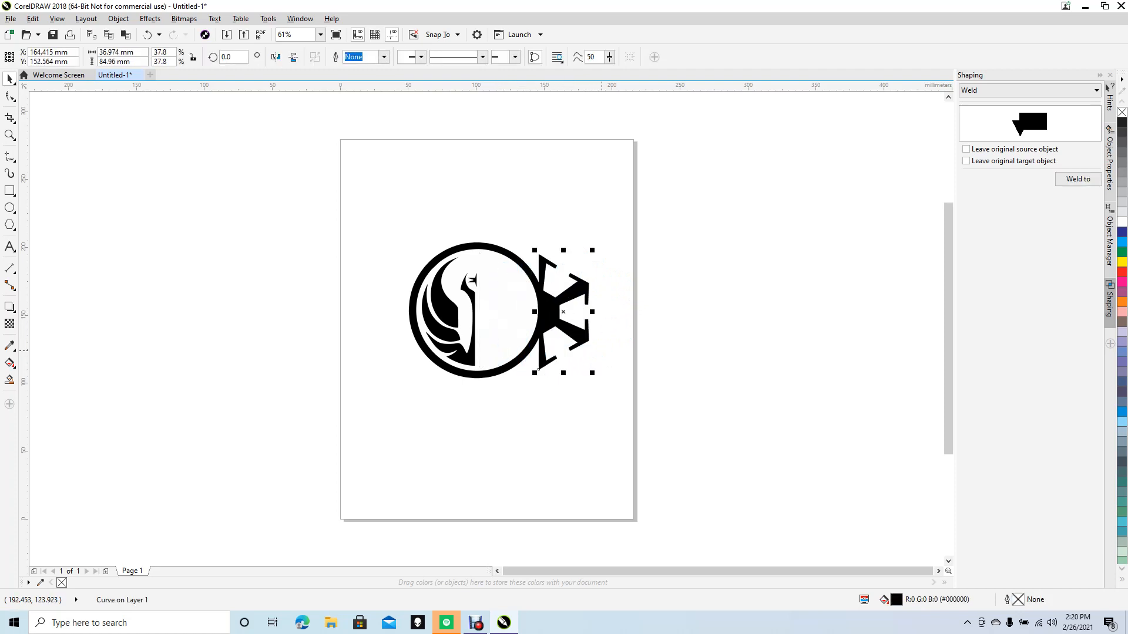
{"action": "key", "text": "ctrl+z"}
- Test that the left half's wing, body and small star-shaped curves are separate by moving each one out, undoing each move
{"action": "scroll", "coordinate": [409, 349], "scroll_direction": "up", "scroll_amount": 3}
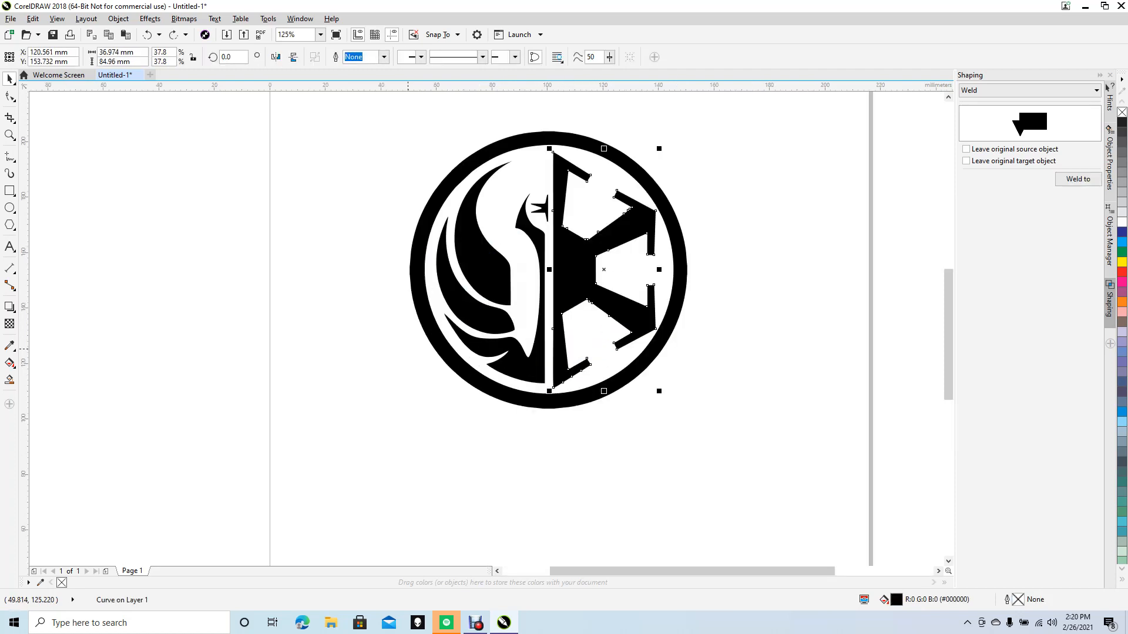
{"action": "left_click_drag", "start_coordinate": [508, 297], "coordinate": [351, 331]}
{"action": "key", "text": "ctrl+z"}
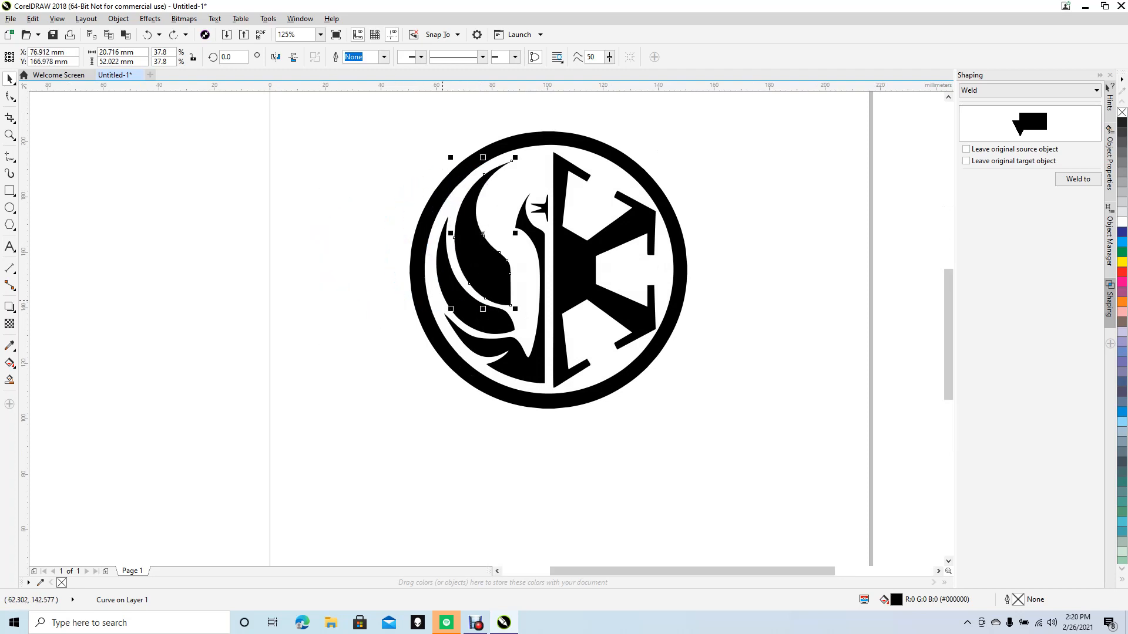
{"action": "left_click", "coordinate": [442, 299]}
{"action": "left_click_drag", "start_coordinate": [443, 299], "coordinate": [333, 348]}
{"action": "key", "text": "ctrl+z"}
{"action": "left_click", "coordinate": [507, 357]}
{"action": "left_click_drag", "start_coordinate": [507, 357], "coordinate": [364, 411]}
{"action": "key", "text": "ctrl+z"}
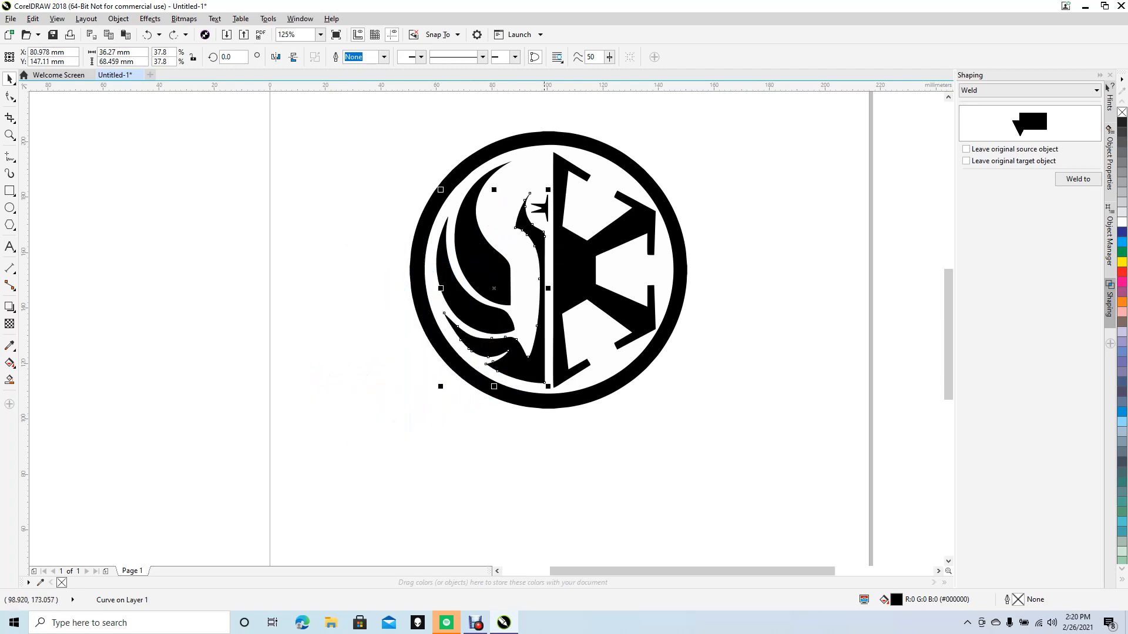
{"action": "left_click_drag", "start_coordinate": [444, 249], "coordinate": [332, 287]}
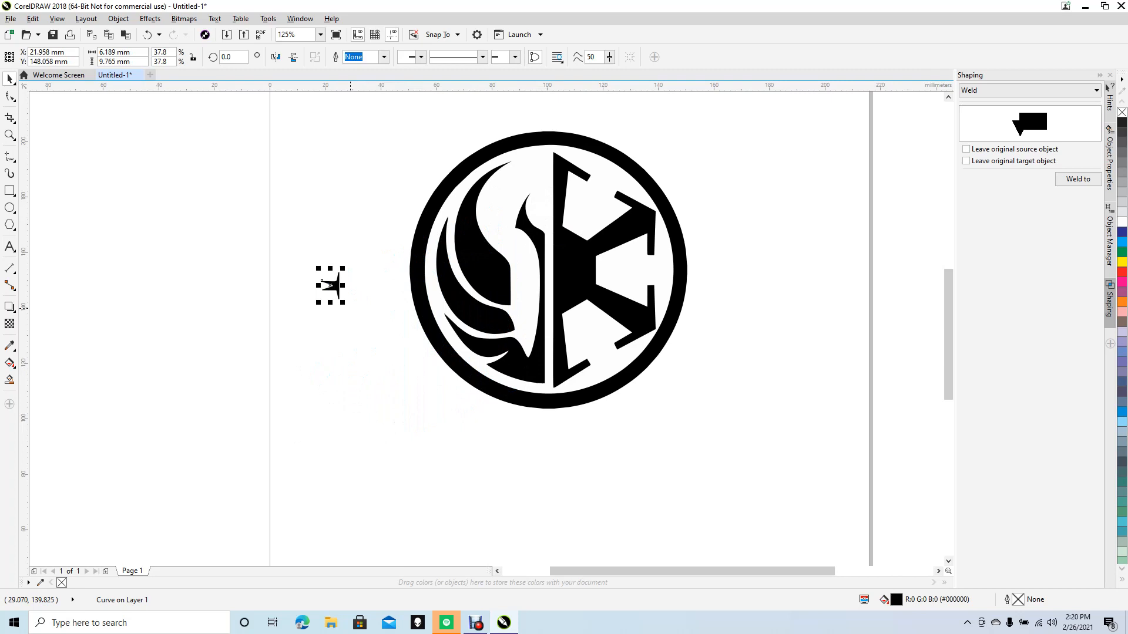
{"action": "key", "text": "ctrl+z"}
- Delete the thick outer ring around the logo
{"action": "left_click_drag", "start_coordinate": [418, 276], "coordinate": [107, 343]}
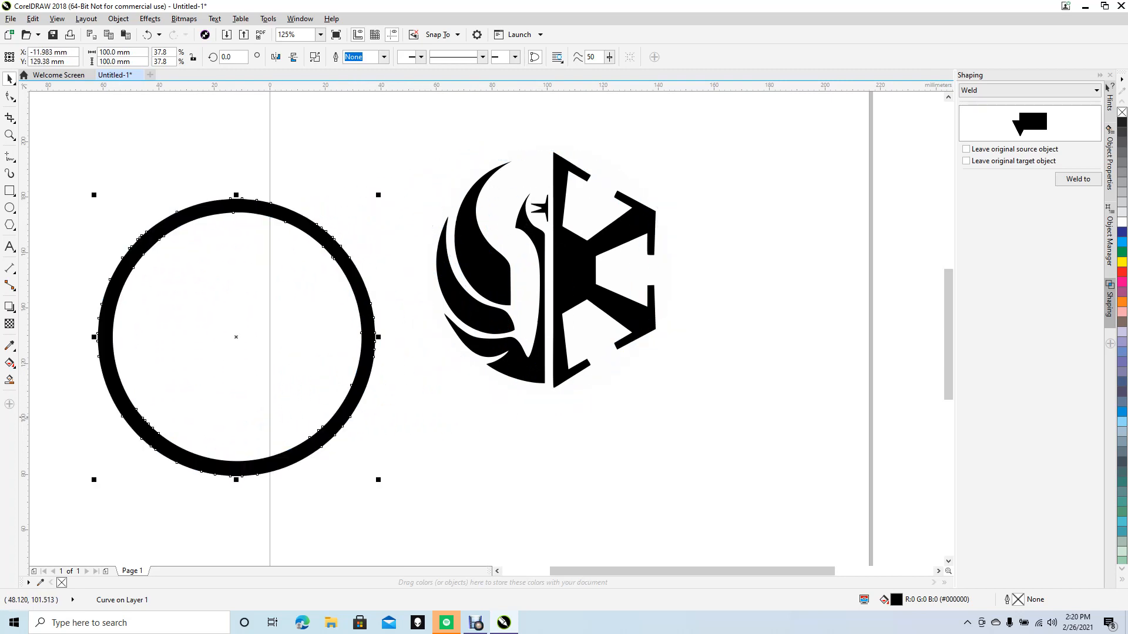
{"action": "key", "text": "ctrl+z"}
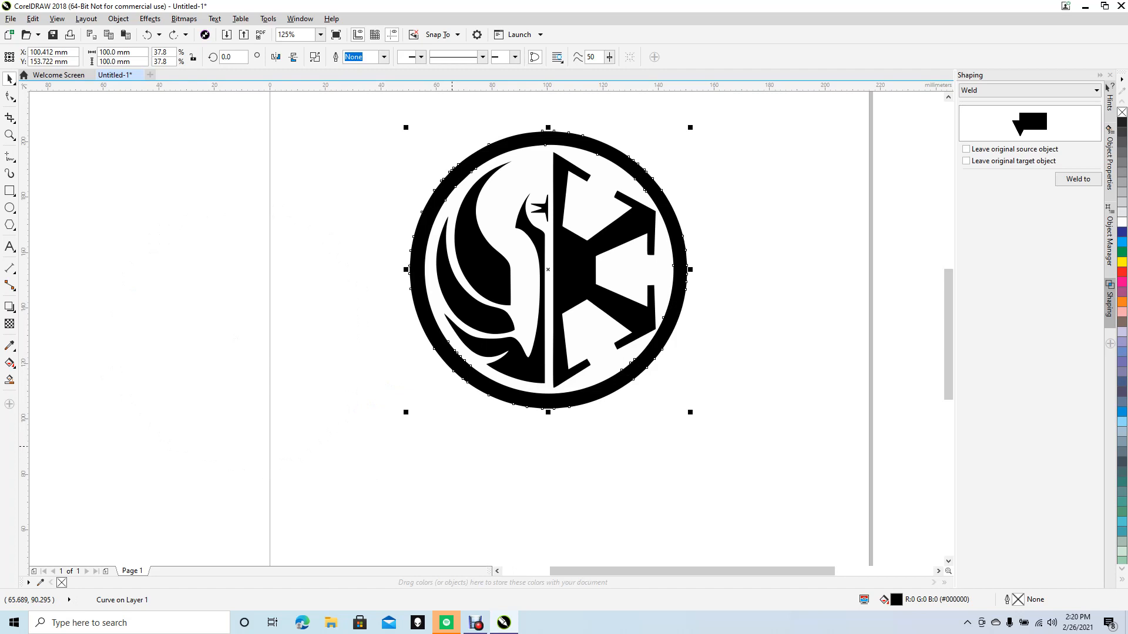
{"action": "key", "text": "Delete"}
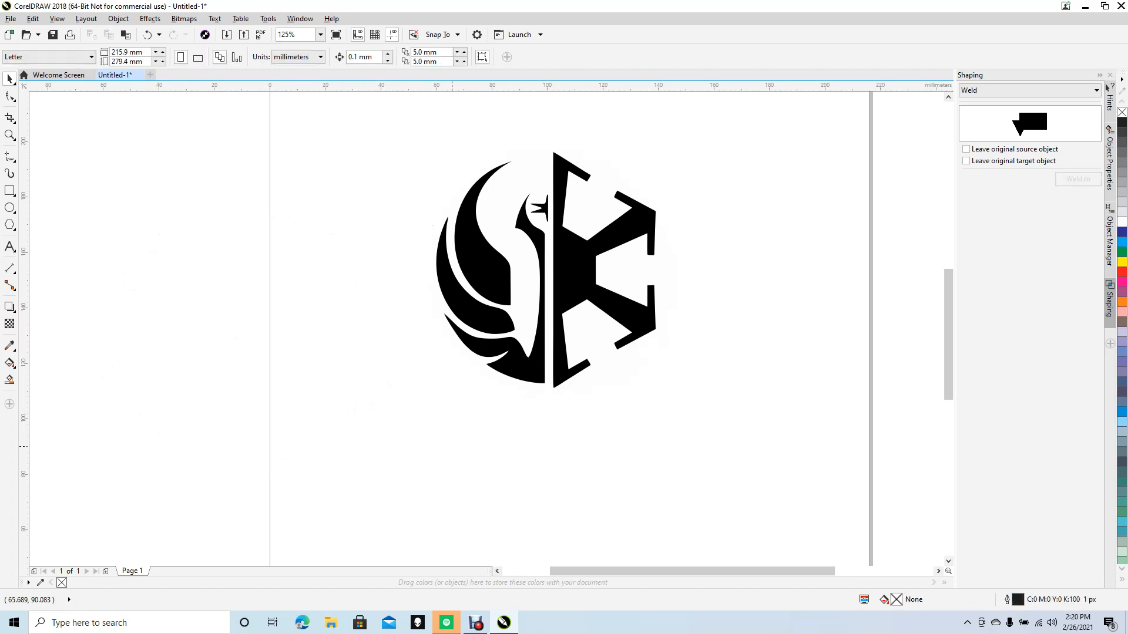
- Draw a circle about 112 mm in diameter beside the logo, overlapping the page's left edge
{"action": "left_click", "coordinate": [9, 208]}
{"action": "mouse_move", "coordinate": [225, 303]}
{"action": "left_mouse_down", "text": "ctrl+shift"}
{"action": "mouse_move", "coordinate": [448, 128]}
{"action": "mouse_move", "coordinate": [346, 211]}
{"action": "mouse_move", "coordinate": [381, 182]}
{"action": "left_mouse_up", "text": "ctrl+shift"}
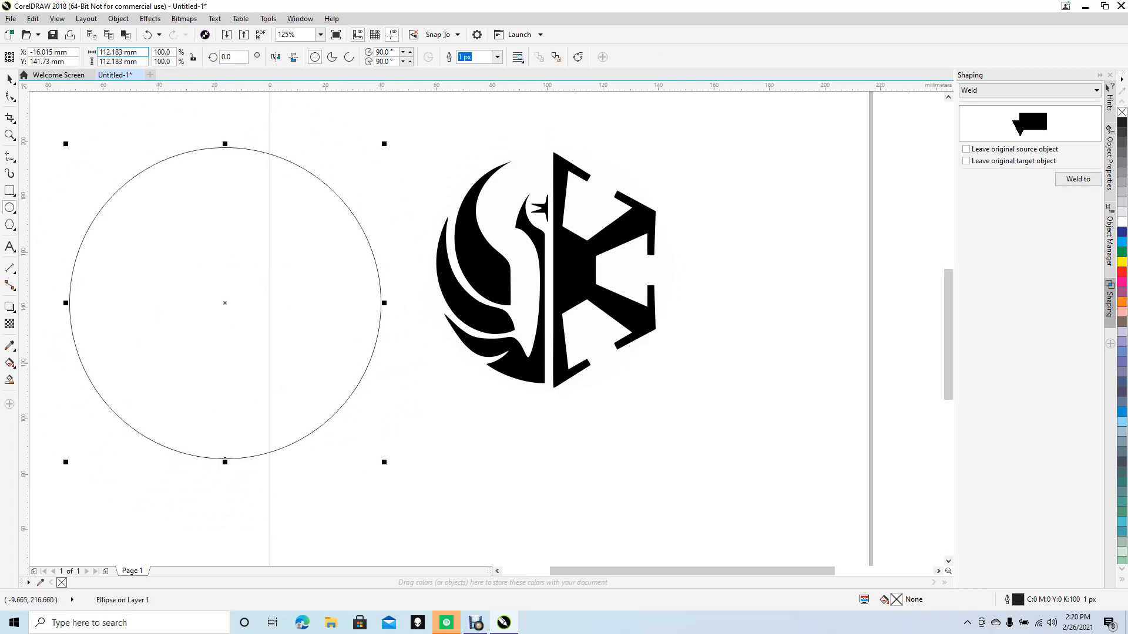
- Set the circle's width and height to 100 mm and center it on the page over the logo
{"action": "key", "text": "ctrl+a"}
{"action": "type", "text": "100"}
{"action": "key", "text": "Tab"}
{"action": "type", "text": "100"}
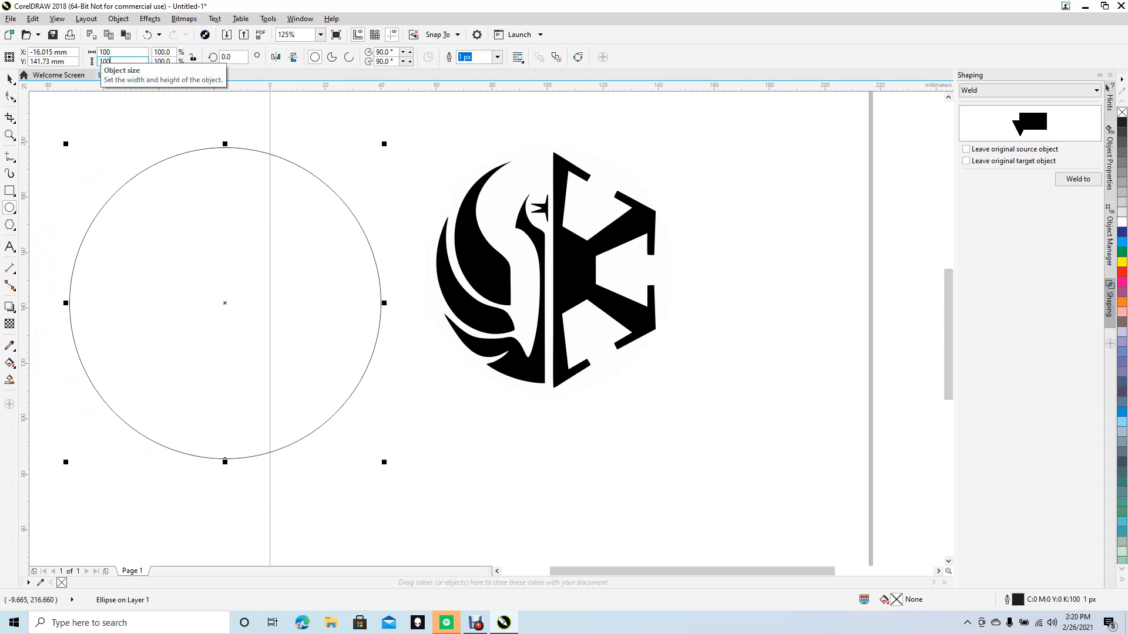
{"action": "key", "text": "Return"}
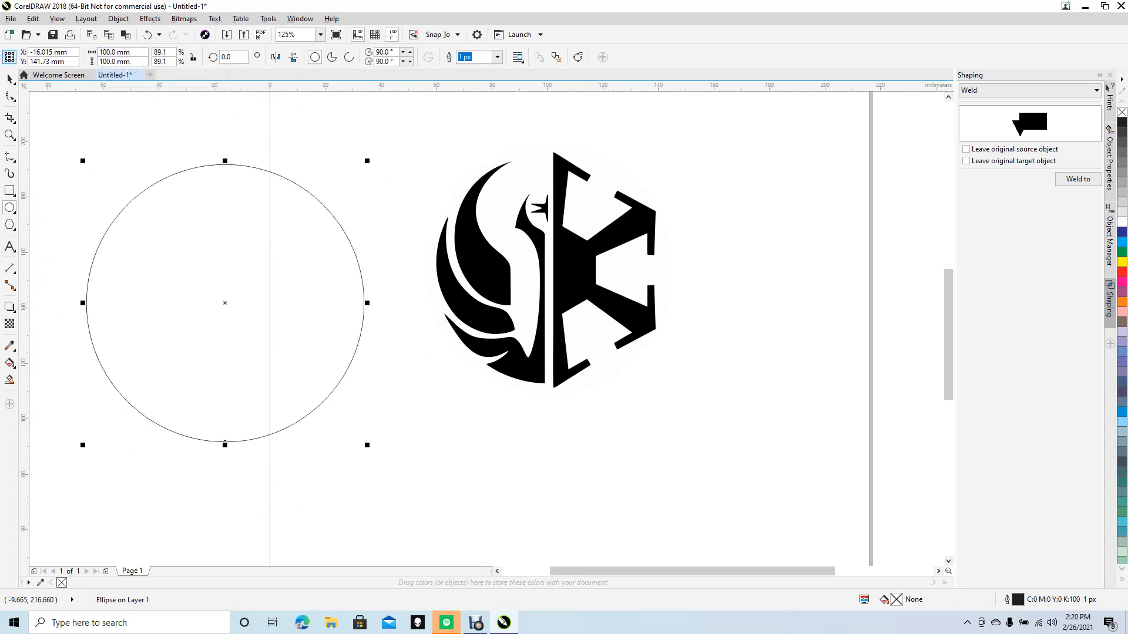
{"action": "left_click", "coordinate": [10, 78]}
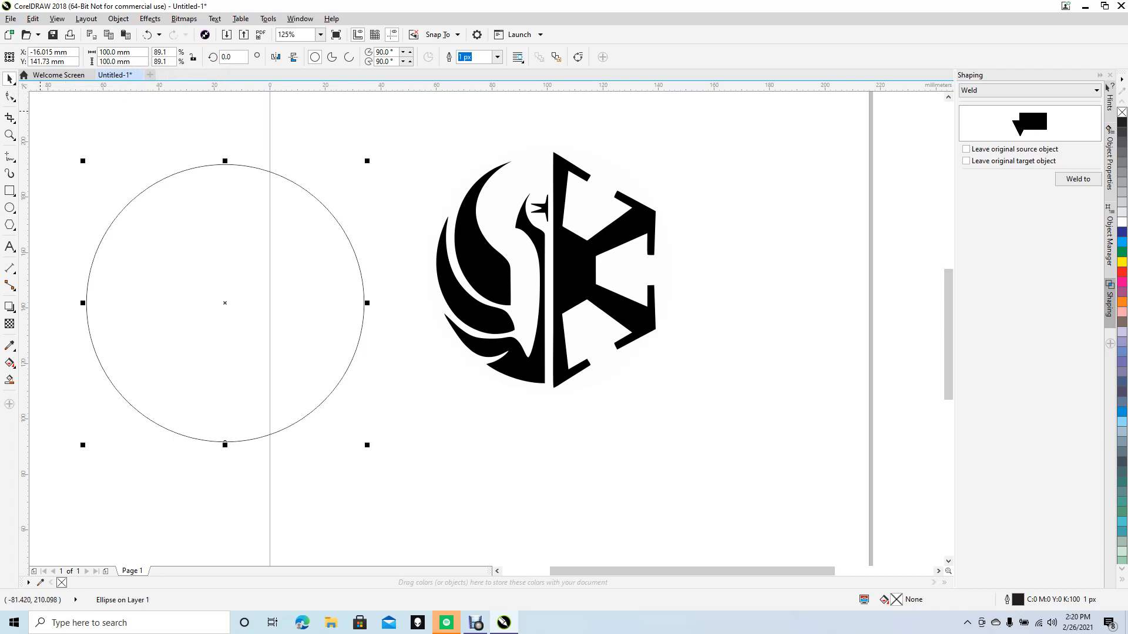
{"action": "left_click_drag", "start_coordinate": [225, 442], "coordinate": [569, 447]}
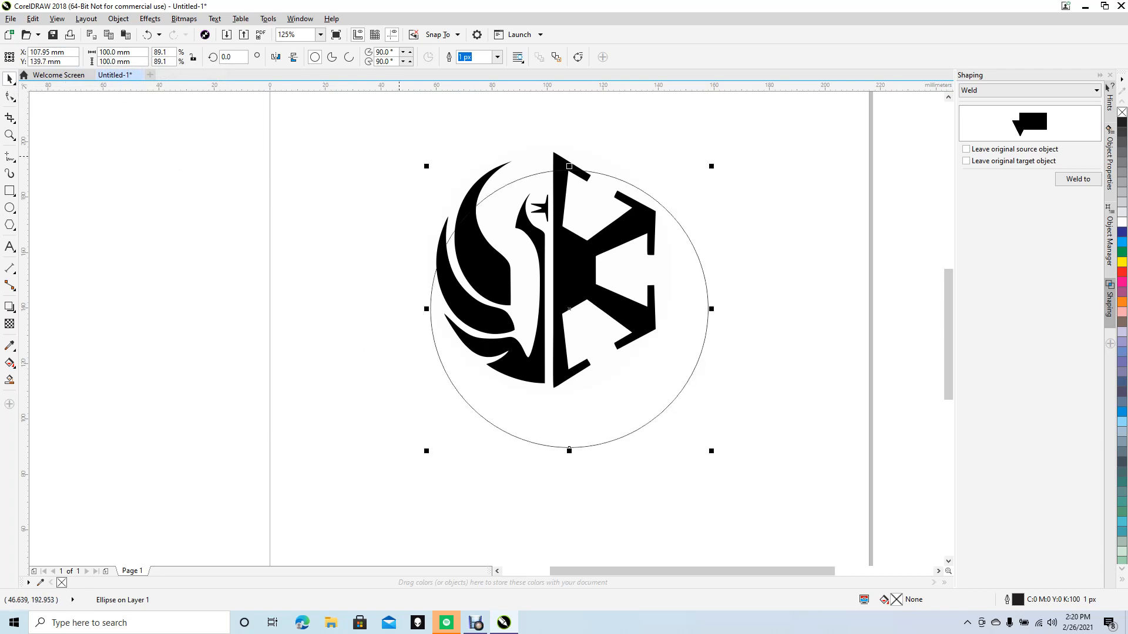
- Group all the logo curves without the circle and center the group on the page inside the circle
{"action": "left_click", "coordinate": [396, 154]}
{"action": "left_click_drag", "start_coordinate": [396, 155], "coordinate": [677, 387]}
{"action": "left_click", "coordinate": [374, 132]}
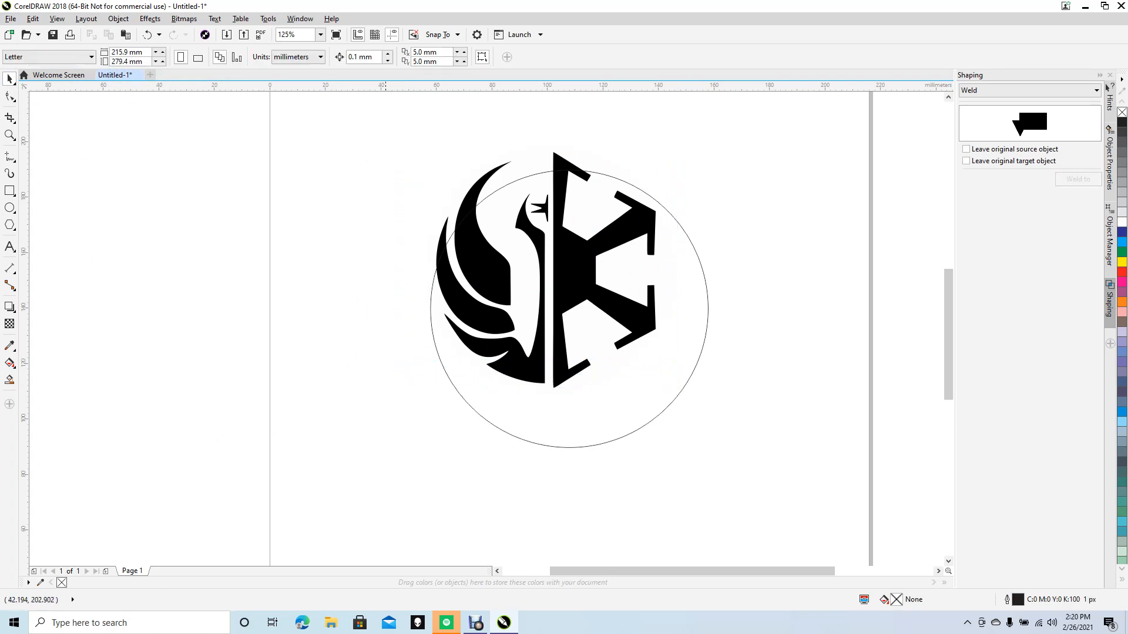
{"action": "left_click_drag", "start_coordinate": [382, 126], "coordinate": [686, 415]}
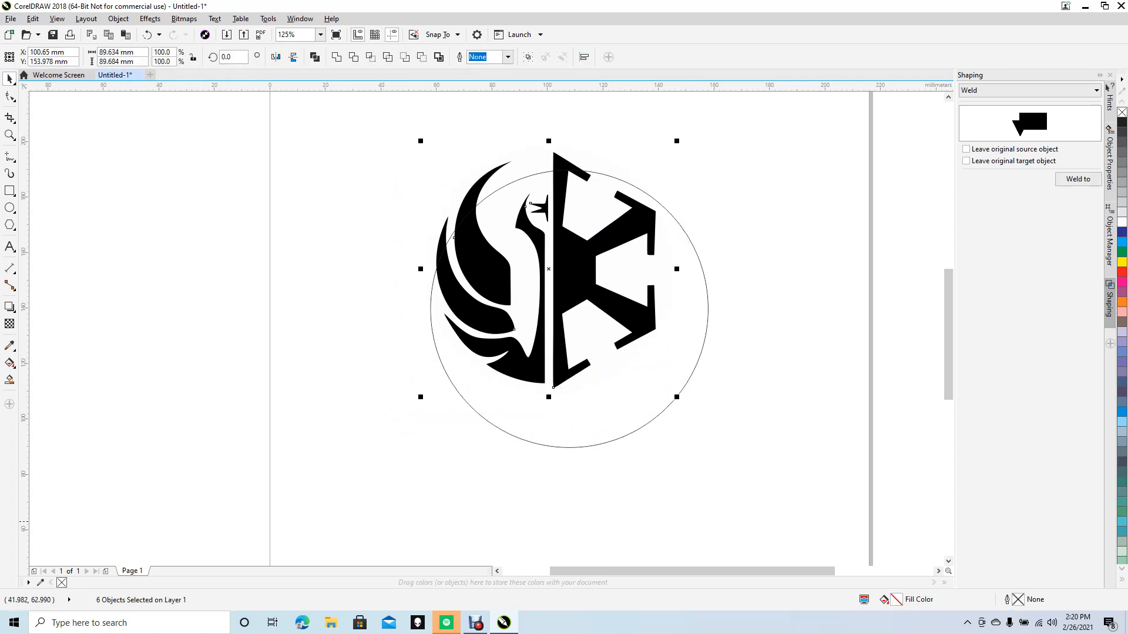
{"action": "key", "text": "ctrl+g"}
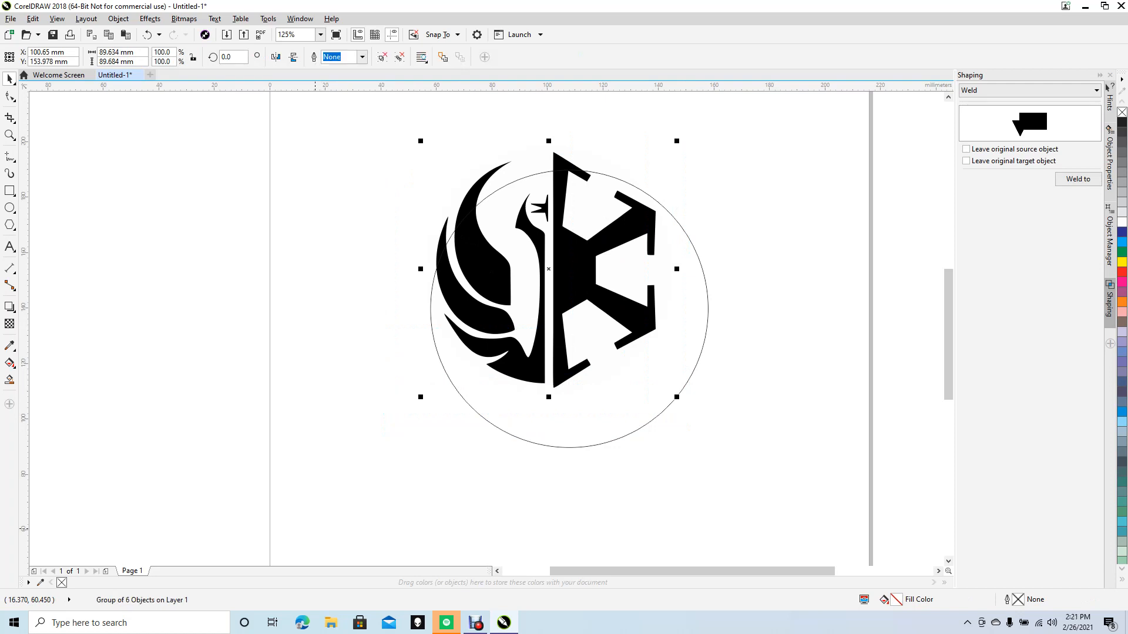
{"action": "key", "text": "p"}
{"action": "key", "text": "Escape"}
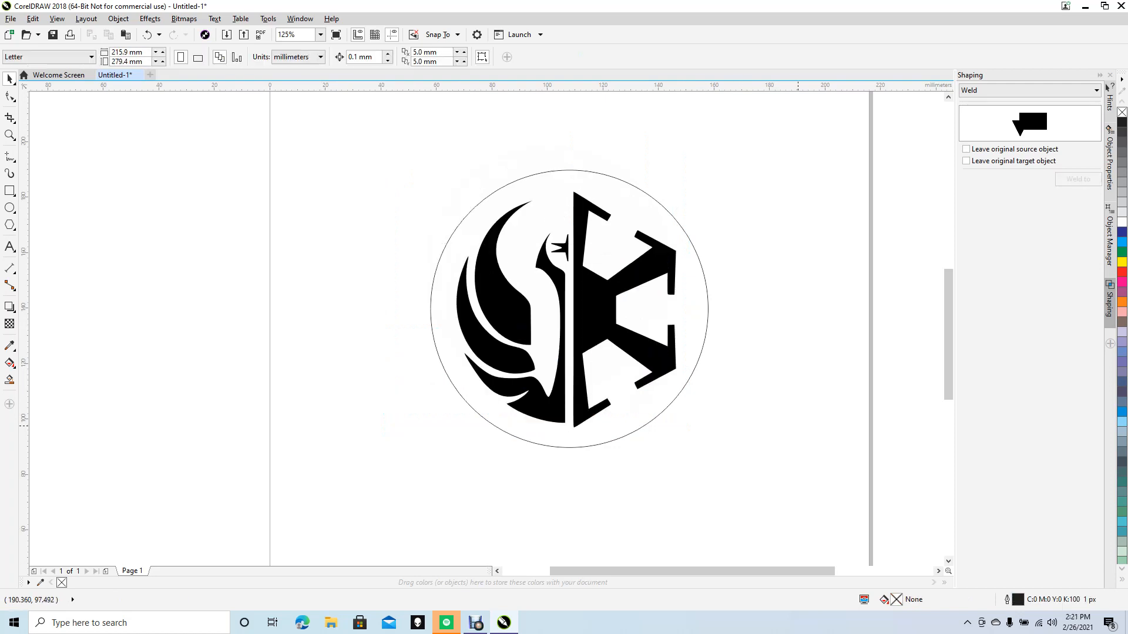
- Scale the grouped logo up slightly about its center, leaving a narrow even gap to the surrounding circle
{"action": "left_click", "coordinate": [601, 290]}
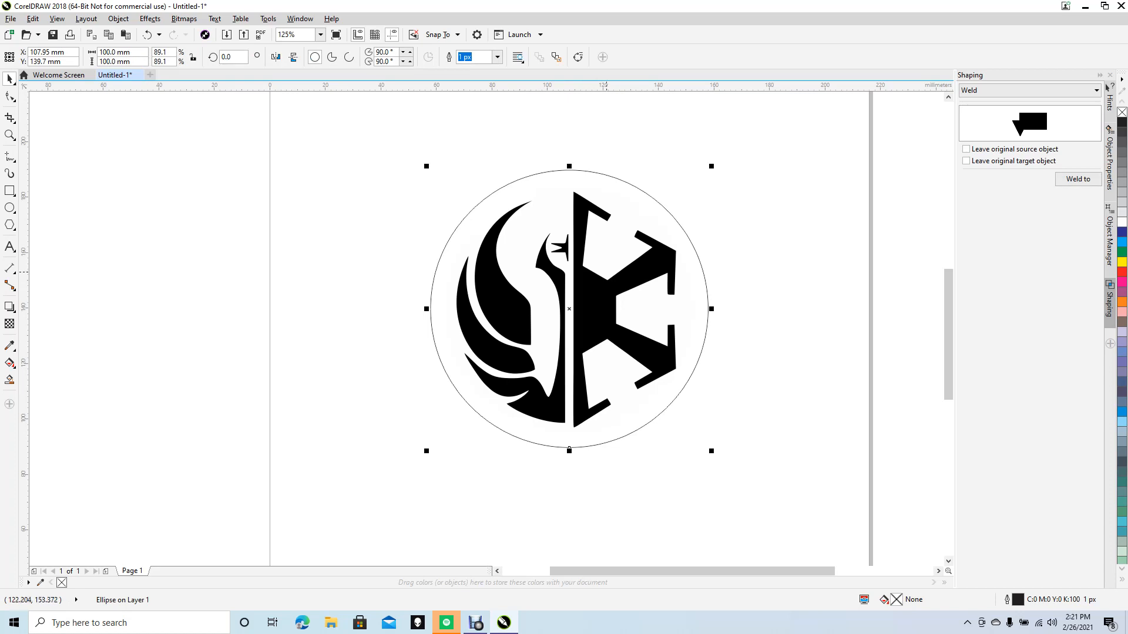
{"action": "key", "text": "Escape"}
{"action": "left_click", "coordinate": [632, 287]}
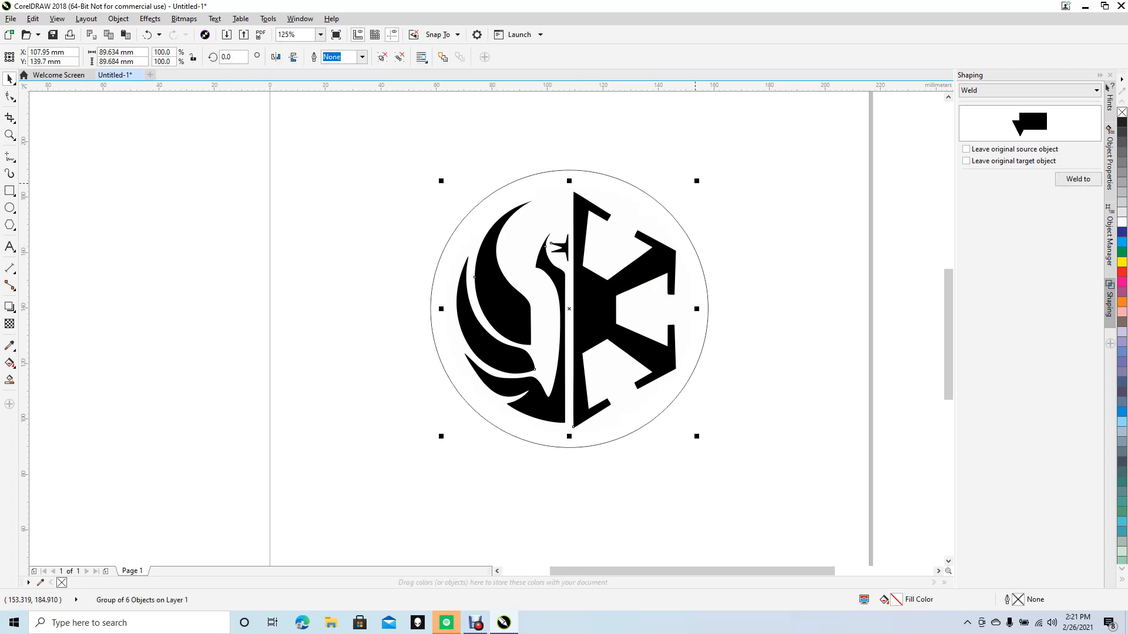
{"action": "left_click_drag", "start_coordinate": [696, 181], "coordinate": [709, 176], "text": "shift"}
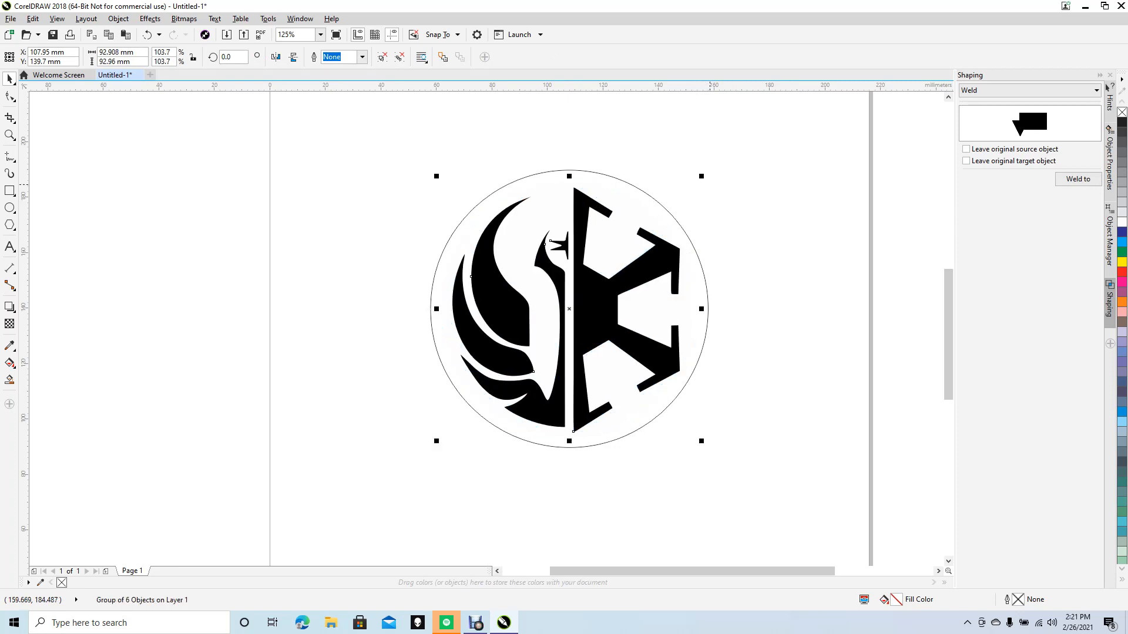
{"action": "left_click_drag", "start_coordinate": [702, 174], "coordinate": [735, 185], "text": "shift"}
{"action": "left_click", "coordinate": [734, 194]}
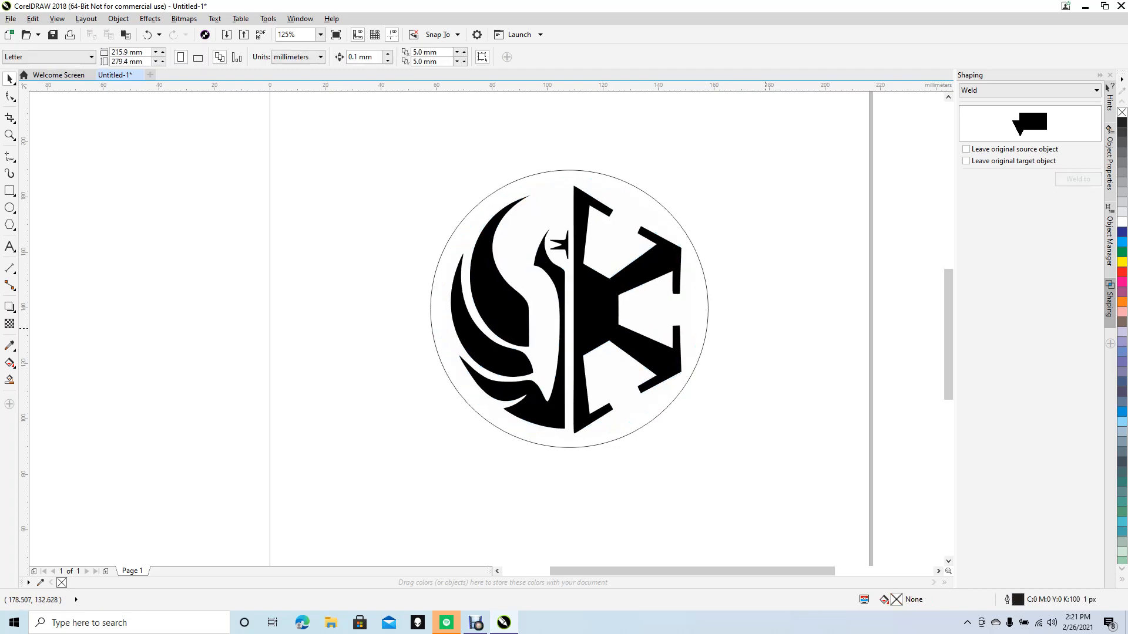
- Ungroup all objects in the selected circle and logo
{"action": "left_click", "coordinate": [557, 287]}
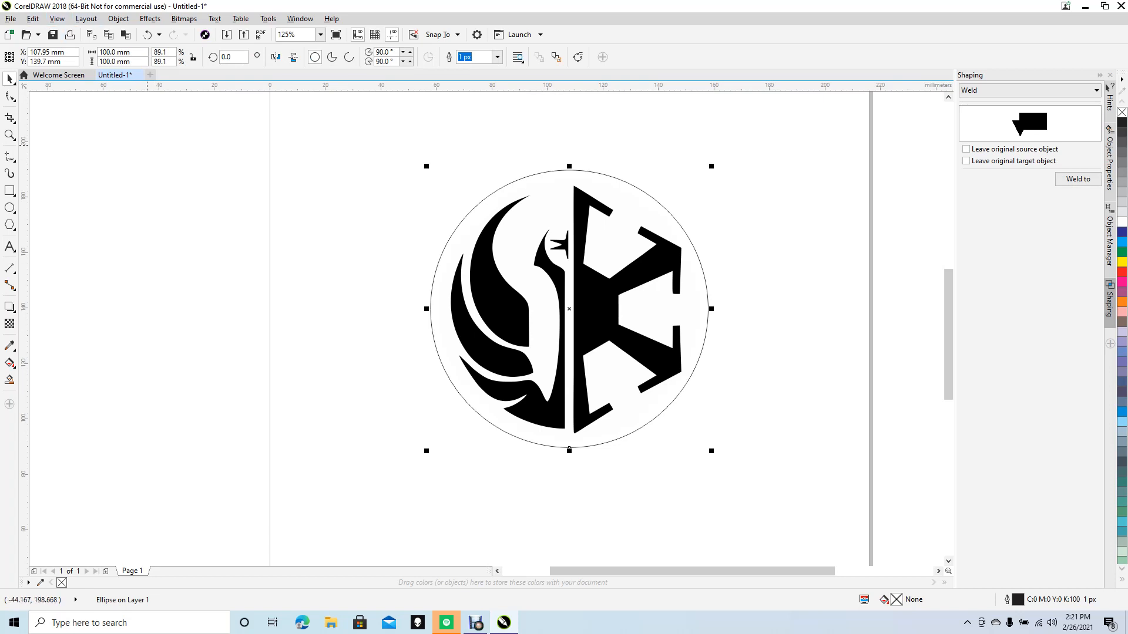
{"action": "left_click", "coordinate": [599, 470]}
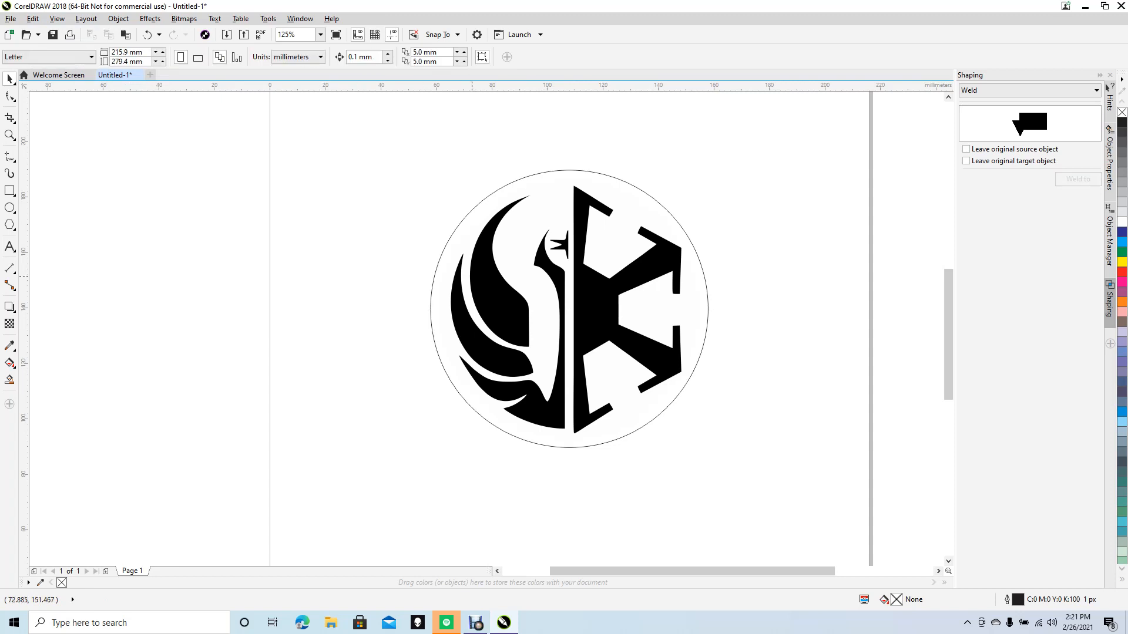
{"action": "left_click_drag", "start_coordinate": [390, 130], "coordinate": [780, 531]}
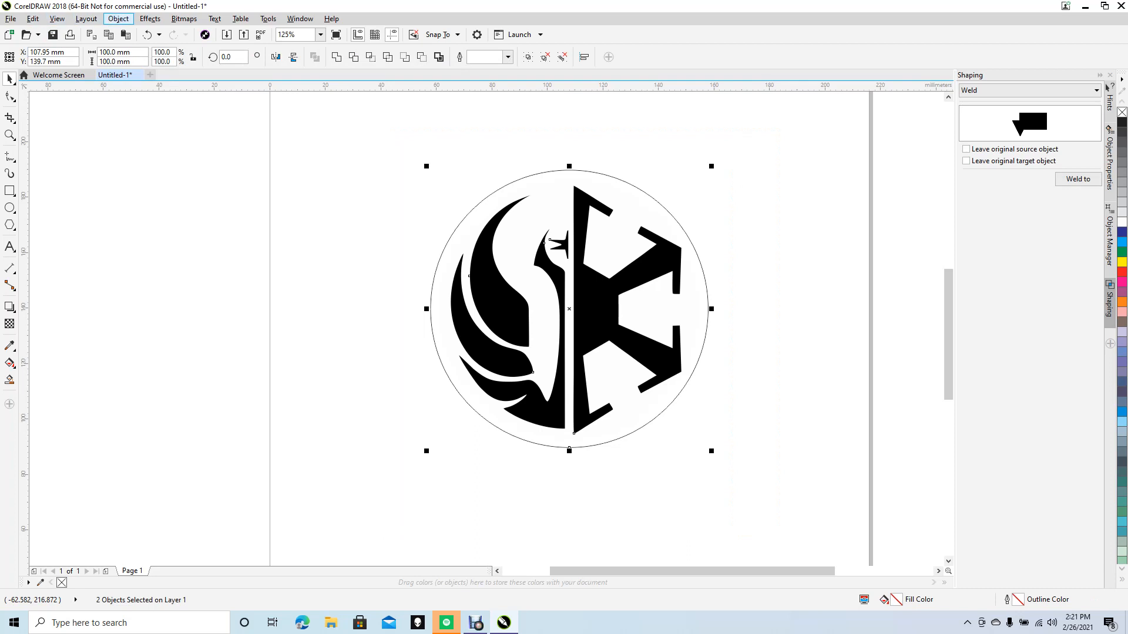
{"action": "left_click", "coordinate": [118, 18]}
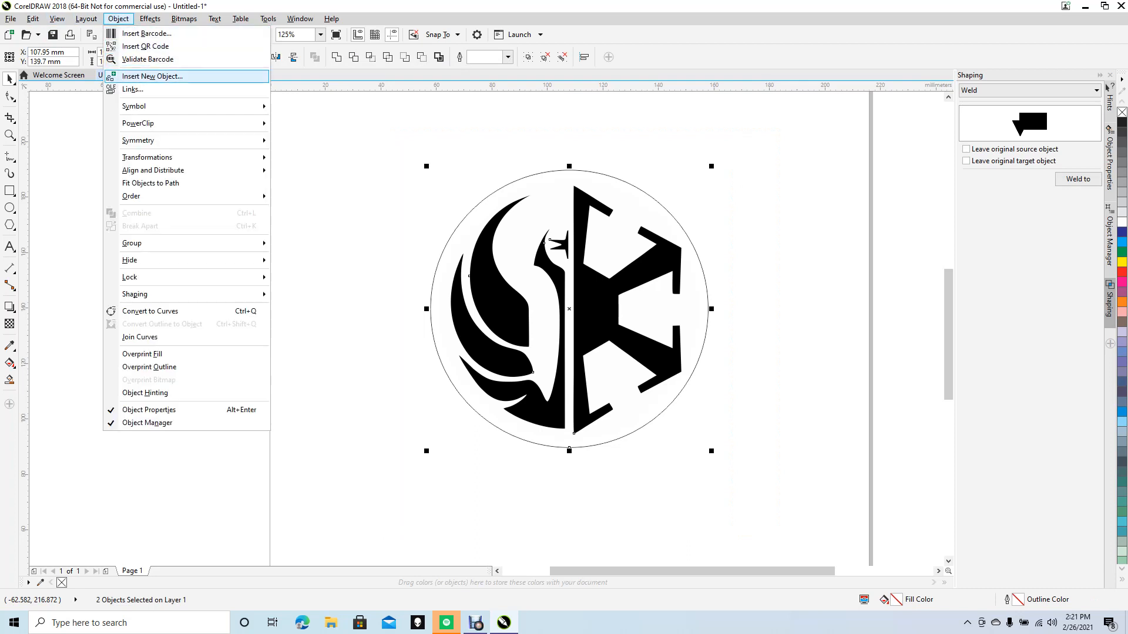
{"action": "mouse_move", "coordinate": [136, 196]}
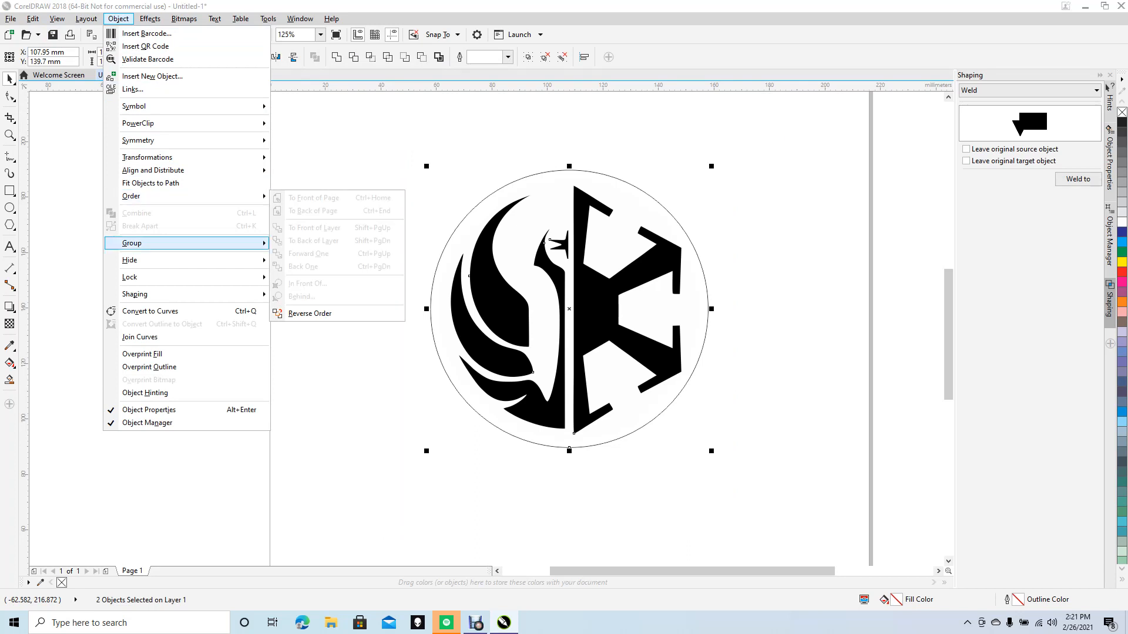
{"action": "mouse_move", "coordinate": [141, 243]}
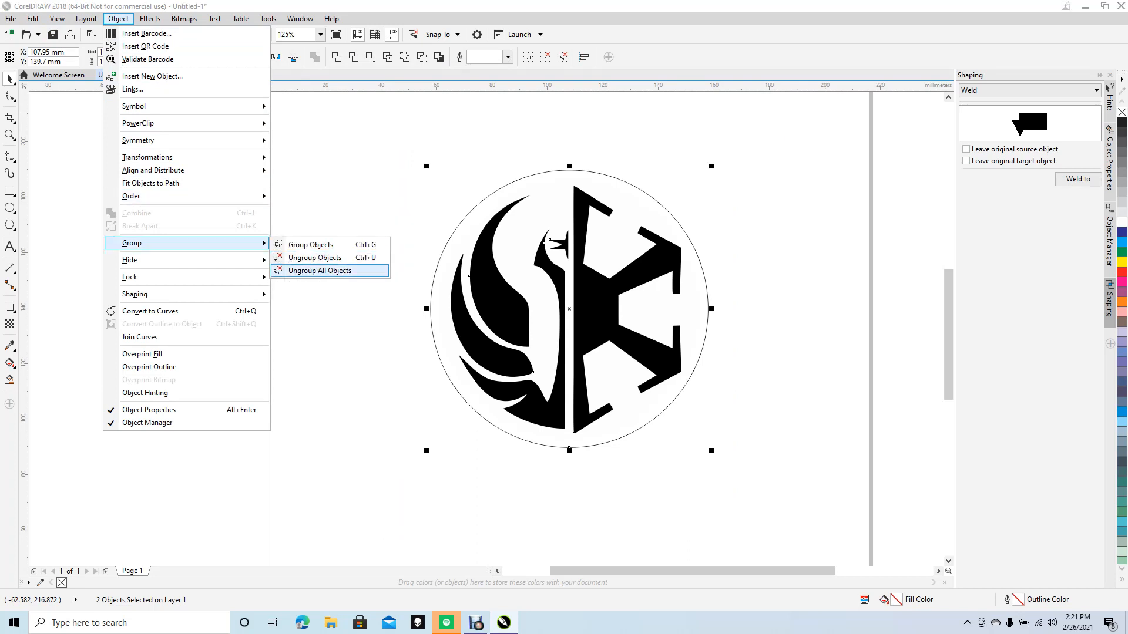
{"action": "left_click", "coordinate": [319, 271]}
{"action": "key", "text": "Escape"}
- Test that the circle, angular right-half emblem and left wing are separate by moving each one out, undoing the emblem and wing moves
{"action": "left_click_drag", "start_coordinate": [481, 301], "coordinate": [416, 320]}
{"action": "mouse_move", "coordinate": [373, 258]}
{"action": "left_mouse_down"}
{"action": "mouse_move", "coordinate": [444, 247]}
{"action": "mouse_move", "coordinate": [39, 262]}
{"action": "mouse_move", "coordinate": [134, 251]}
{"action": "mouse_move", "coordinate": [477, 292]}
{"action": "left_mouse_up"}
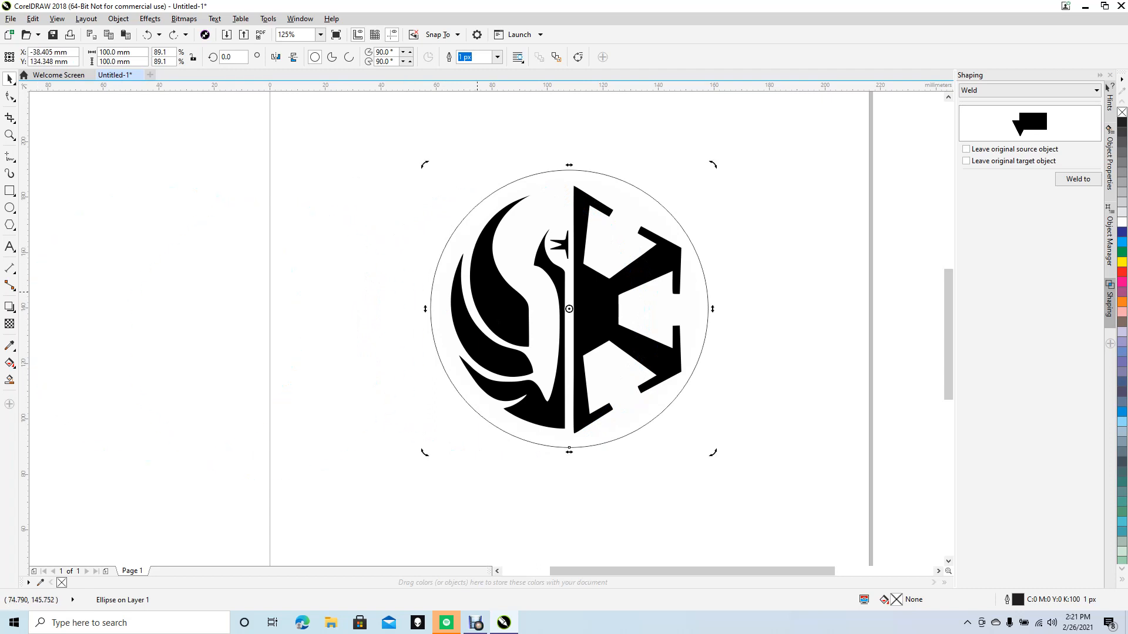
{"action": "key", "text": "Escape"}
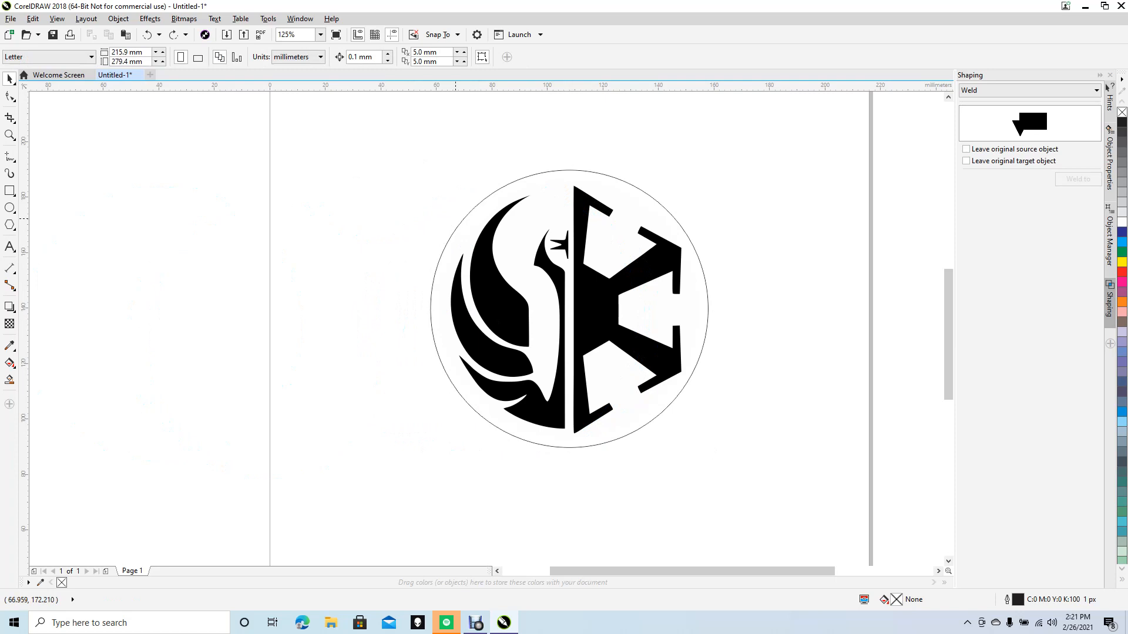
{"action": "left_click_drag", "start_coordinate": [462, 223], "coordinate": [740, 219]}
{"action": "left_click", "coordinate": [645, 265]}
{"action": "left_click_drag", "start_coordinate": [645, 265], "coordinate": [261, 209]}
{"action": "key", "text": "ctrl+z"}
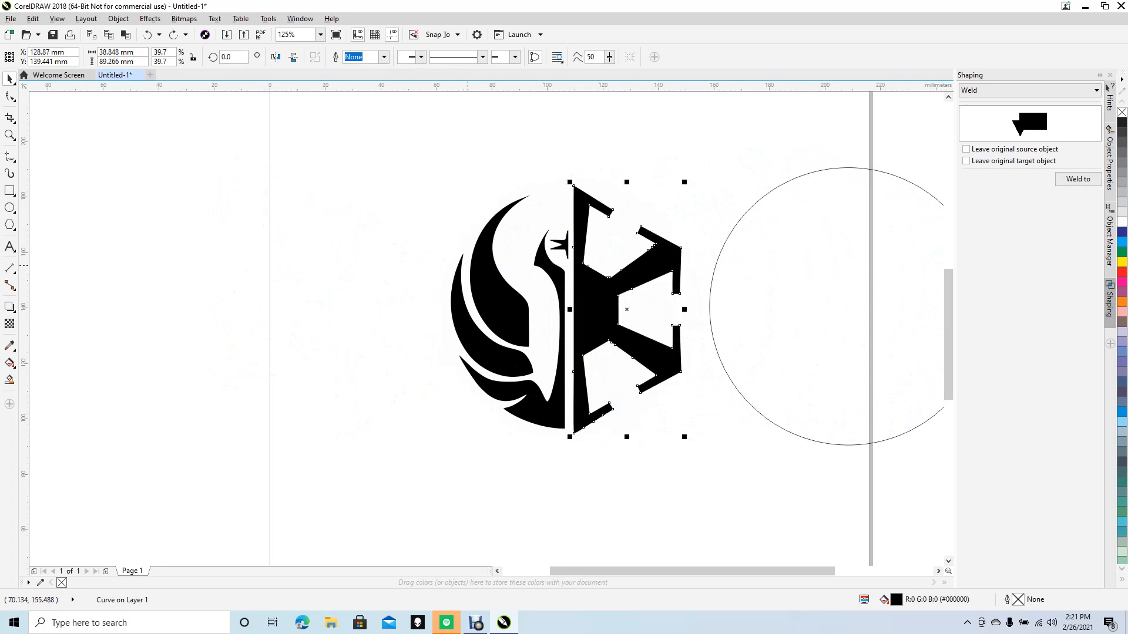
{"action": "left_click_drag", "start_coordinate": [482, 274], "coordinate": [409, 267]}
{"action": "key", "text": "ctrl+z"}
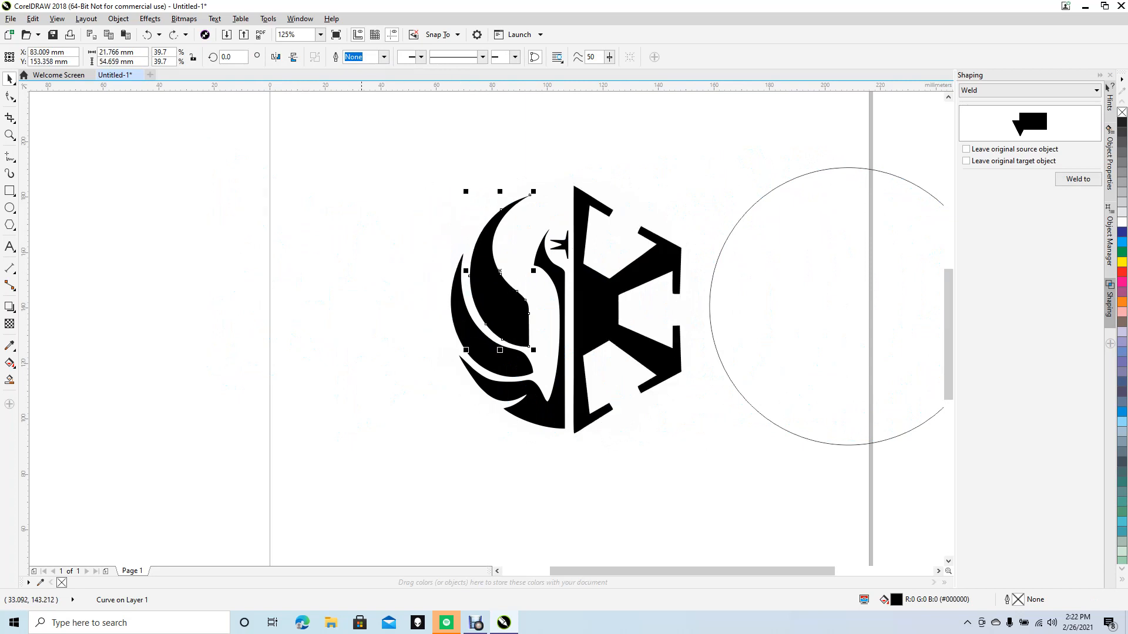
{"action": "key", "text": "Escape"}
- Center the circle on the page around the logo and select it together with all the logo curves
{"action": "left_click", "coordinate": [764, 385]}
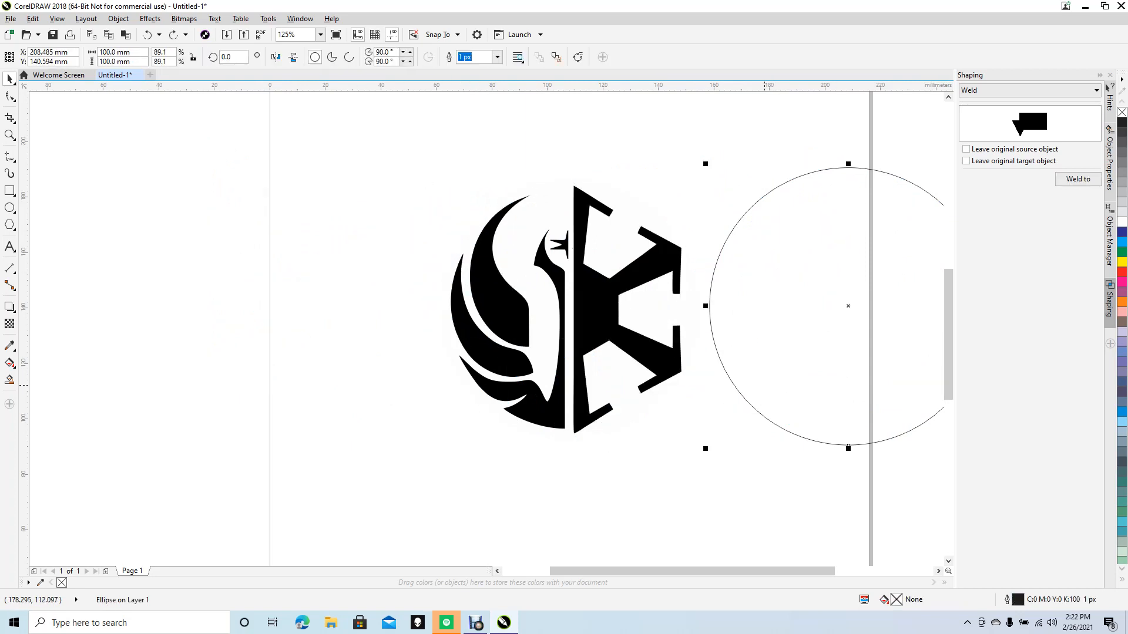
{"action": "key", "text": "p"}
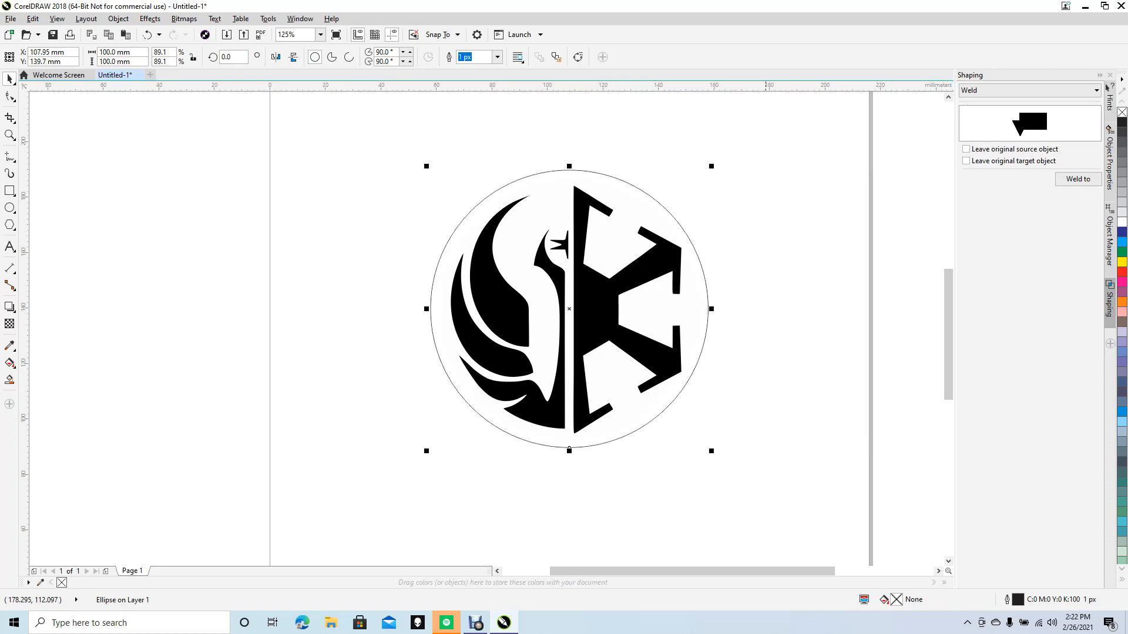
{"action": "key", "text": "Escape"}
{"action": "left_click_drag", "start_coordinate": [373, 145], "coordinate": [737, 505]}
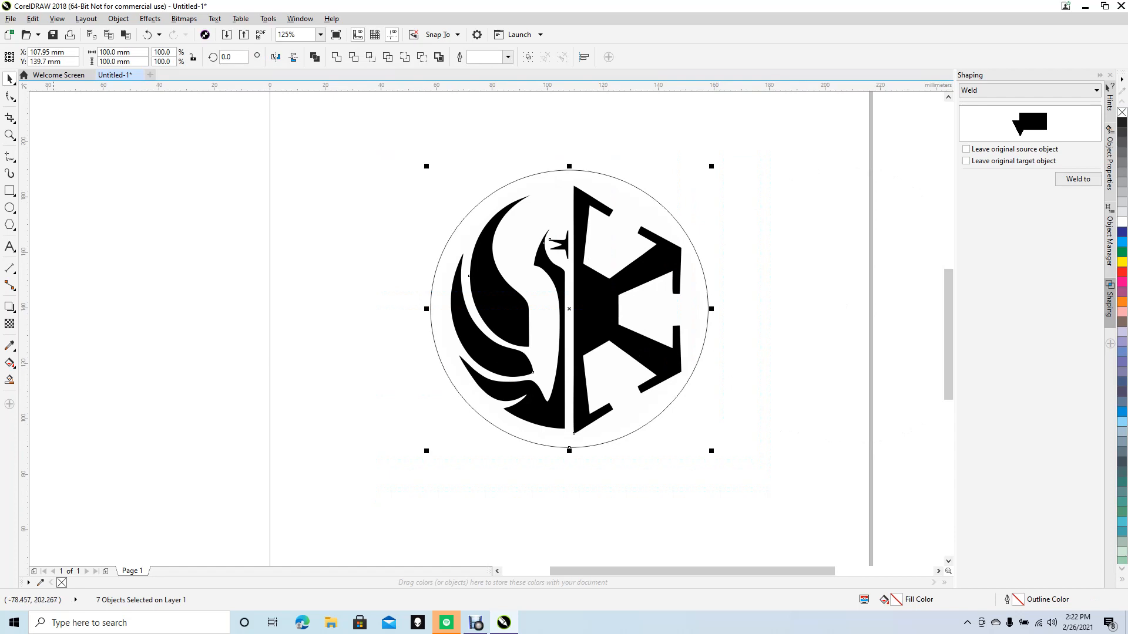
{"action": "left_click", "coordinate": [10, 18]}
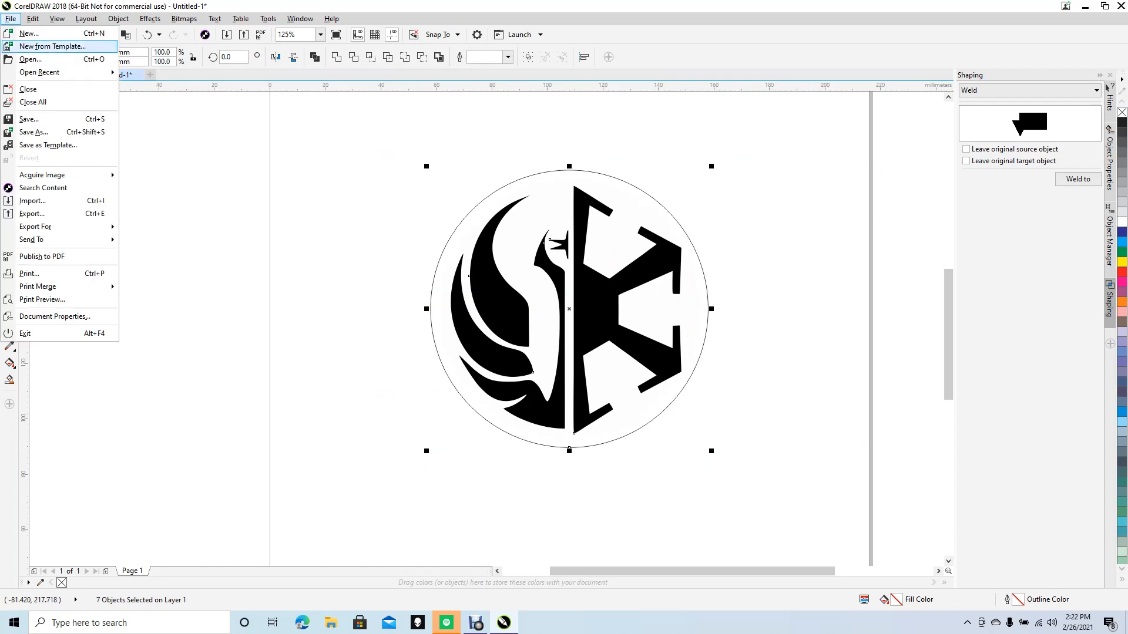
{"action": "left_click", "coordinate": [32, 214]}
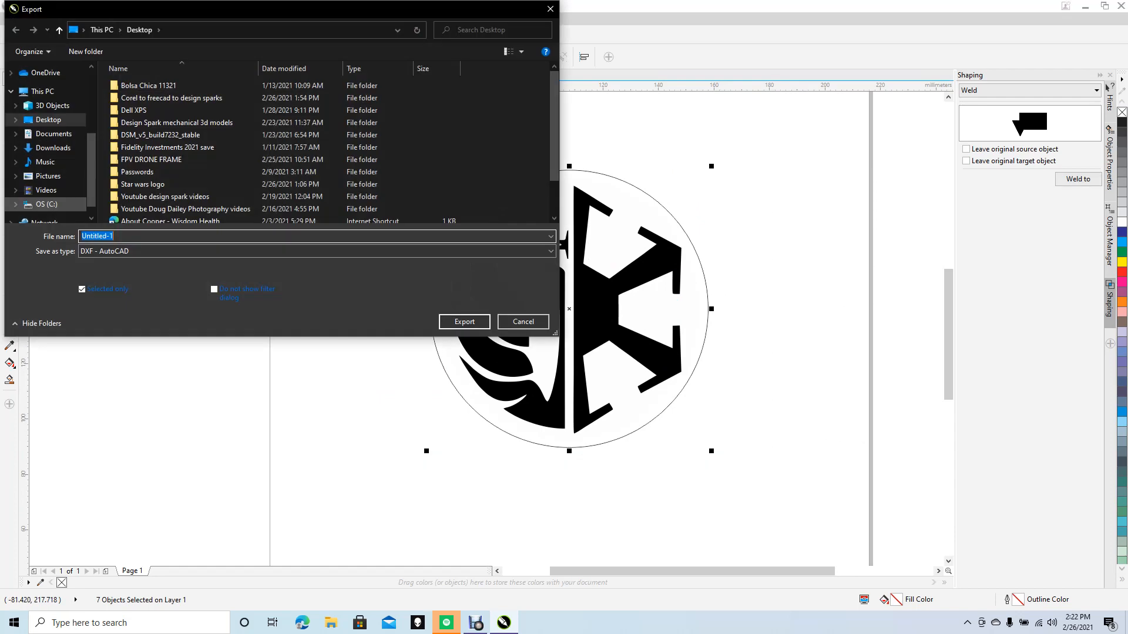
{"action": "left_click", "coordinate": [316, 251]}
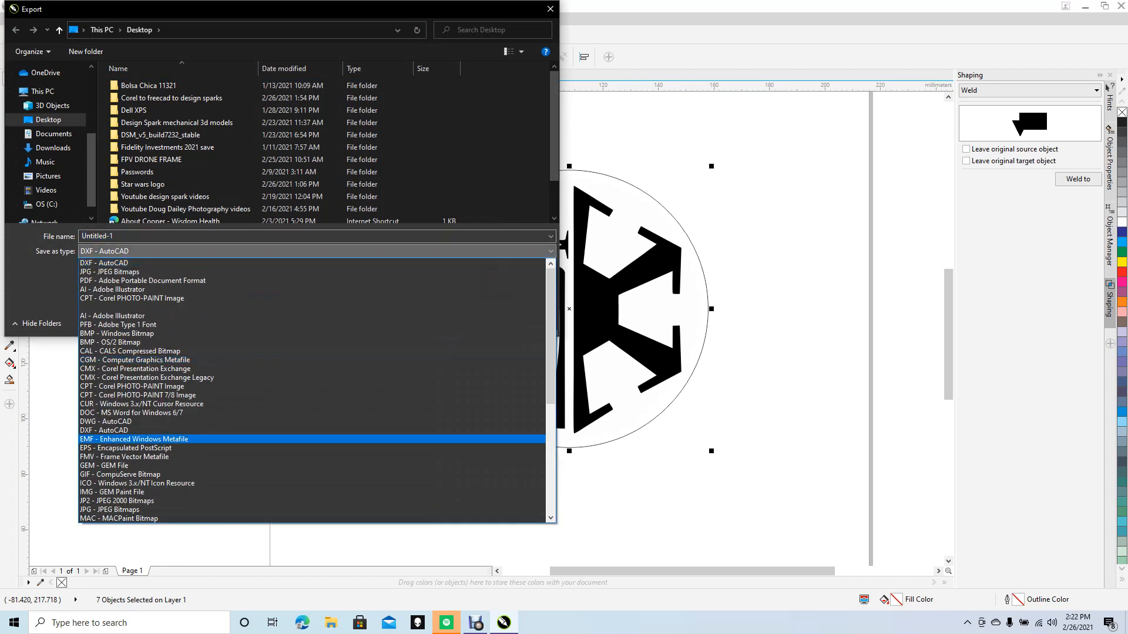
{"action": "left_click", "coordinate": [104, 430]}
{"action": "left_click", "coordinate": [522, 321]}
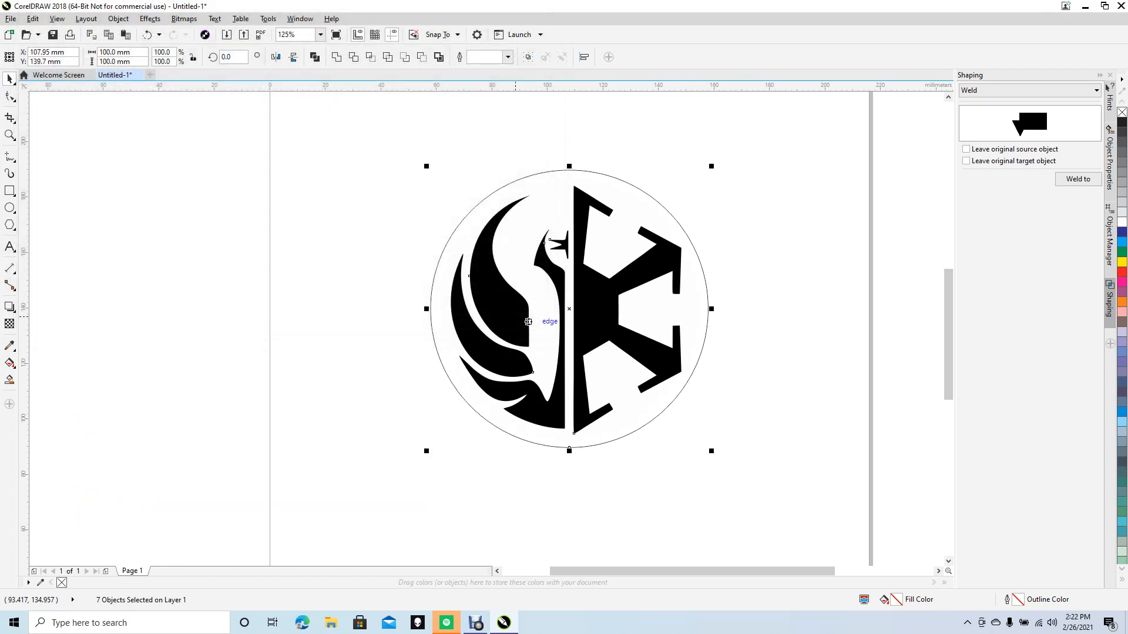
- Save only the selected objects to the Desktop as SVG file Untitled-13 with the default export settings, and close the drawing program
{"action": "left_click", "coordinate": [11, 18]}
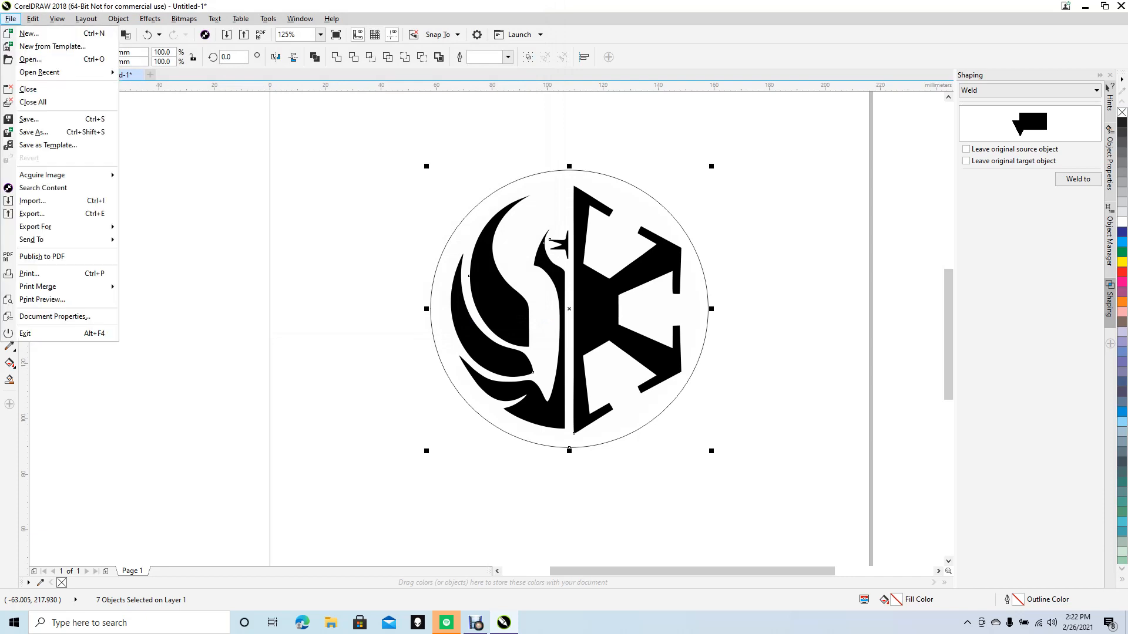
{"action": "left_click", "coordinate": [34, 131]}
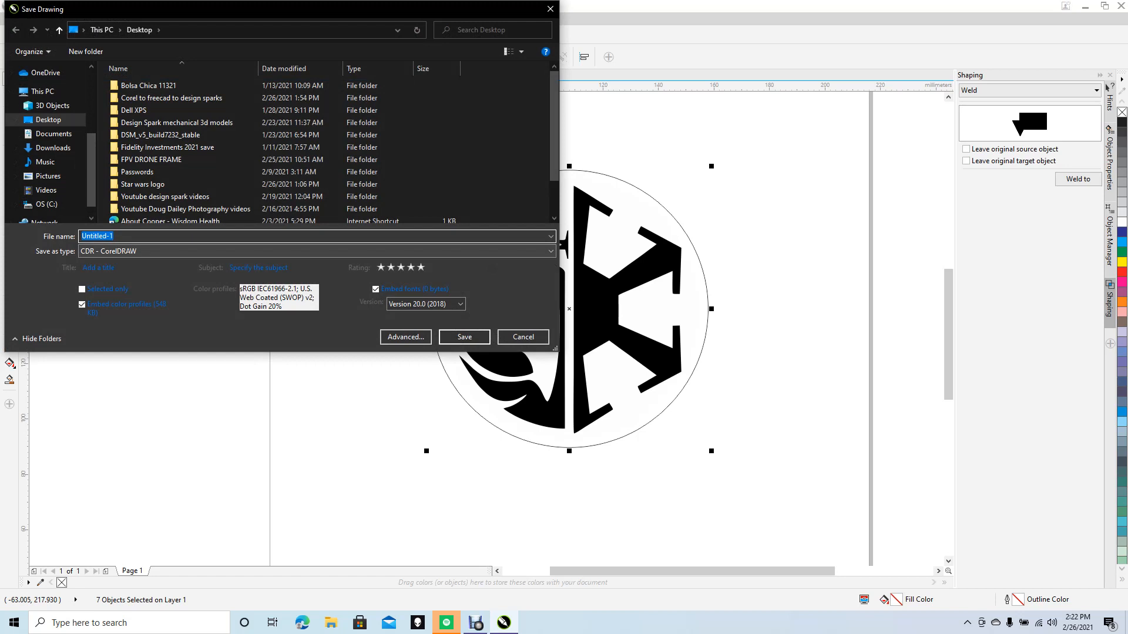
{"action": "left_click", "coordinate": [316, 251]}
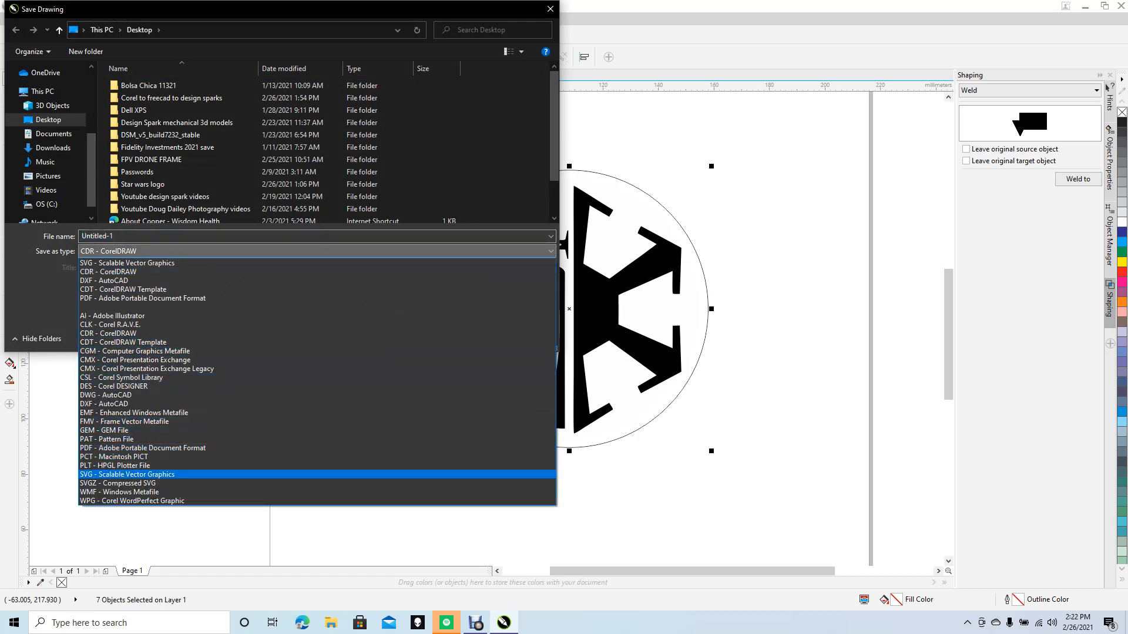
{"action": "left_click", "coordinate": [127, 474]}
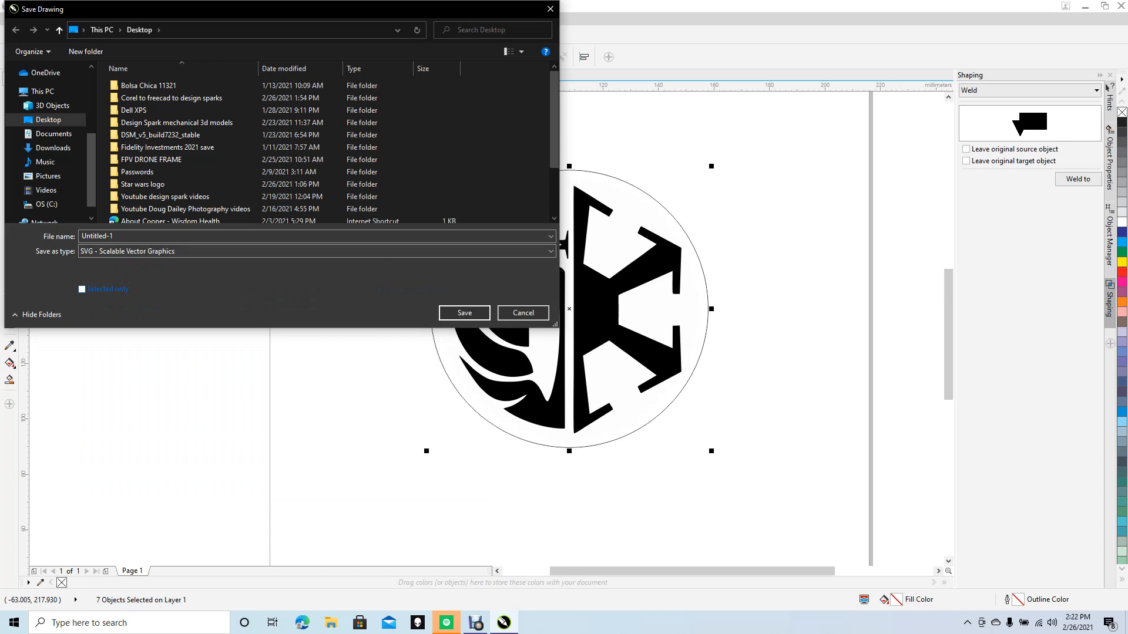
{"action": "left_click", "coordinate": [97, 237]}
{"action": "left_click", "coordinate": [113, 237]}
{"action": "key", "text": "BackSpace"}
{"action": "type", "text": "13"}
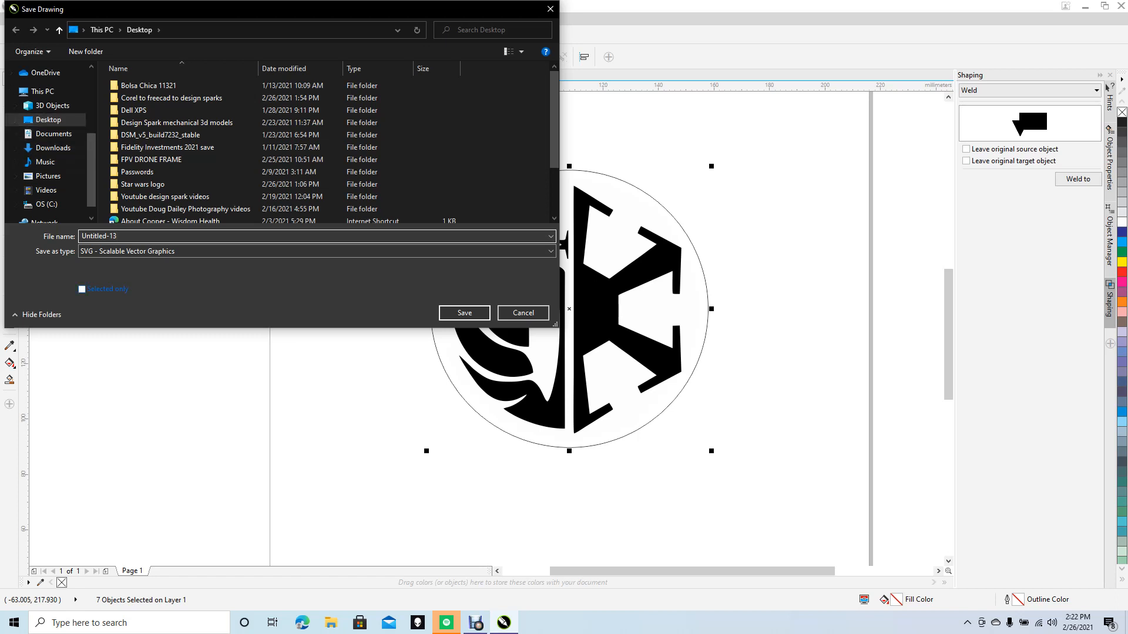
{"action": "left_click", "coordinate": [82, 289]}
{"action": "left_click", "coordinate": [464, 312]}
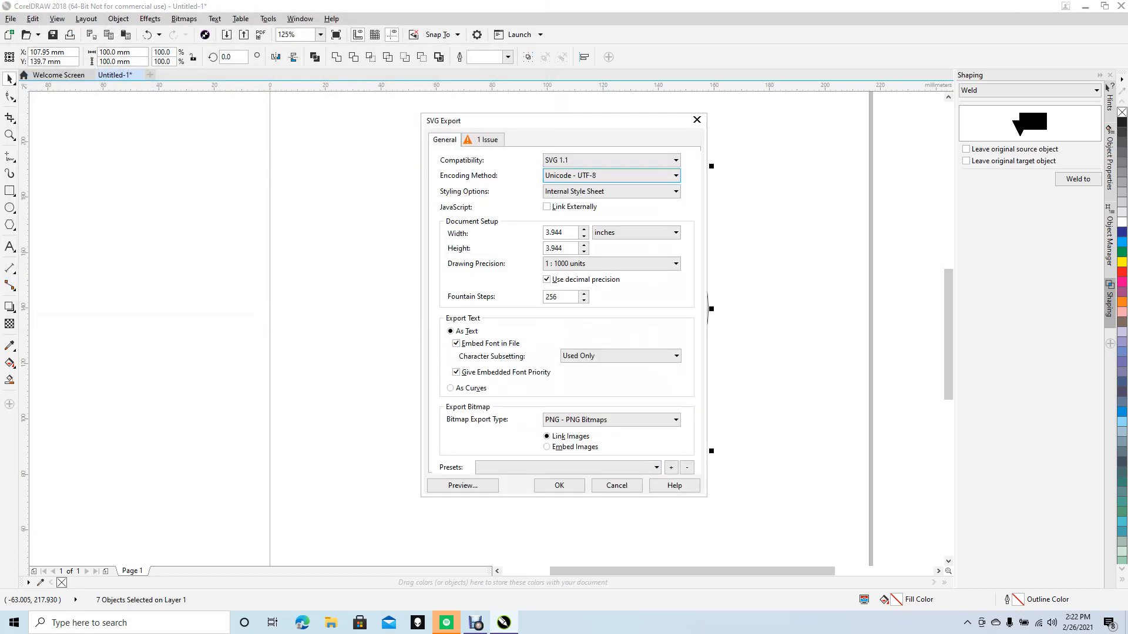
{"action": "key", "text": "Return"}
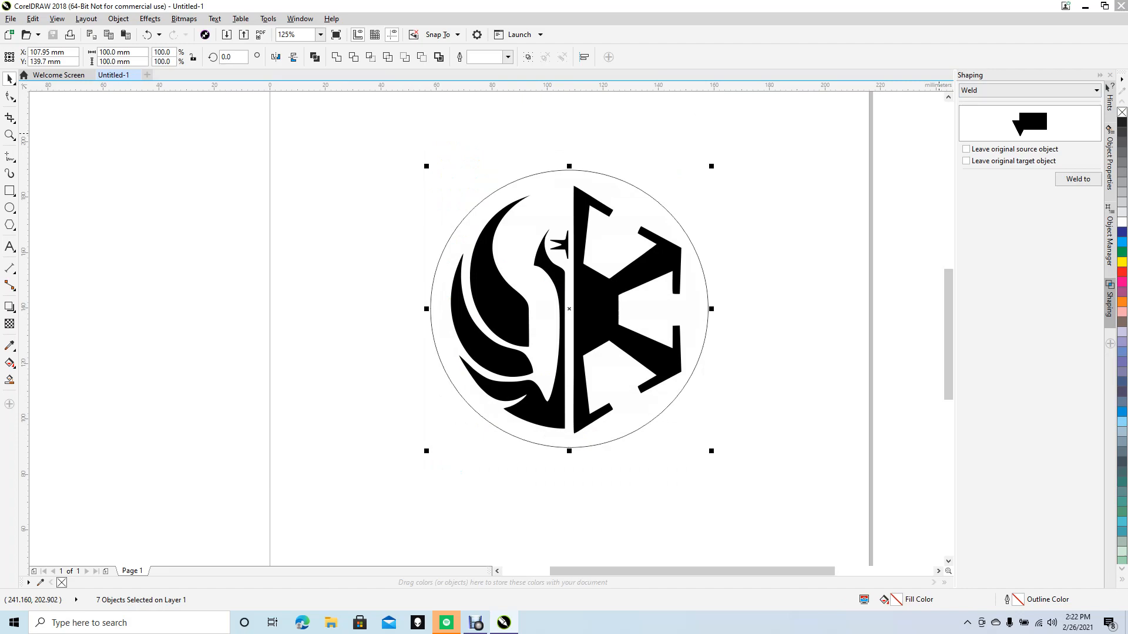
{"action": "left_click", "coordinate": [1120, 6]}
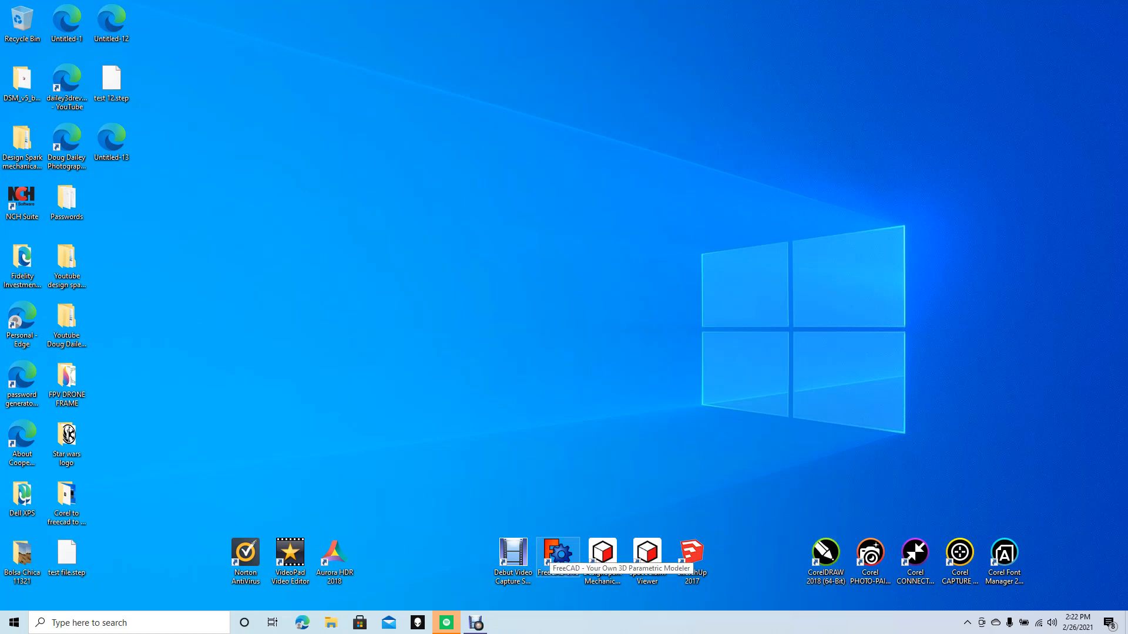
- Switch to FreeCAD, create a new document and import Untitled-13 from the desktop as SVG geometry
{"action": "double_click", "coordinate": [557, 555]}
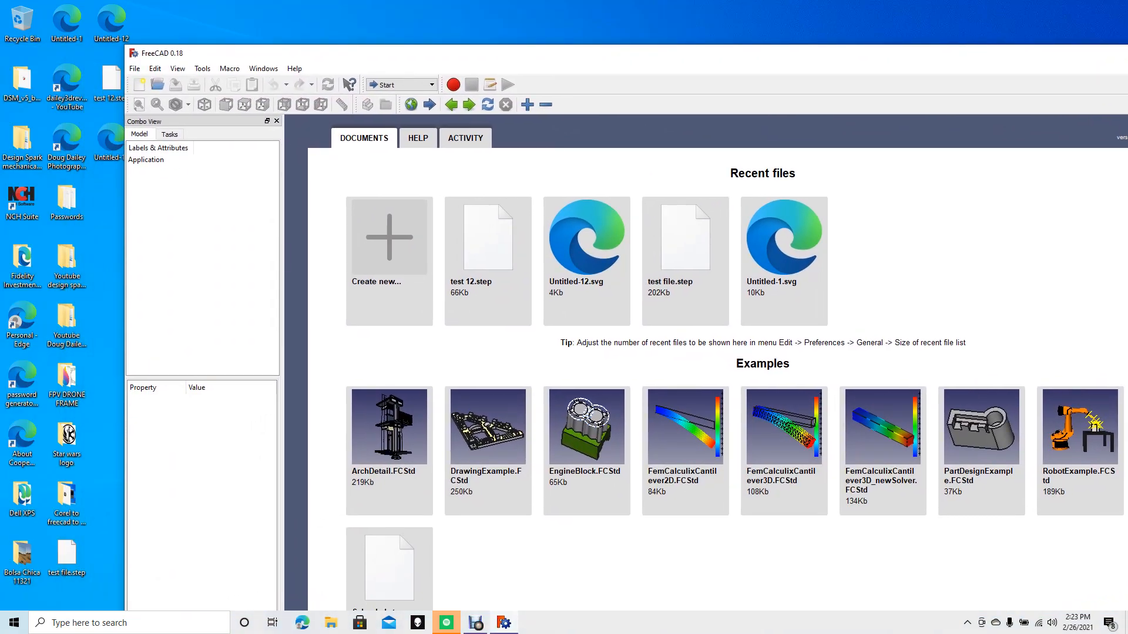
{"action": "key", "text": "ctrl+n"}
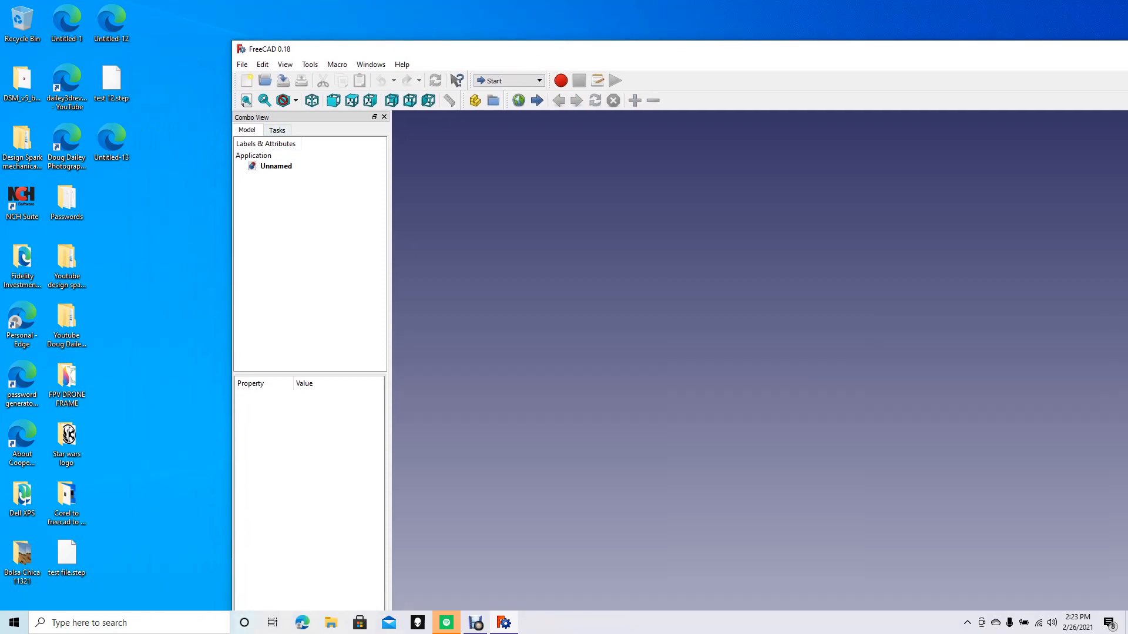
{"action": "left_click_drag", "start_coordinate": [111, 141], "coordinate": [596, 294]}
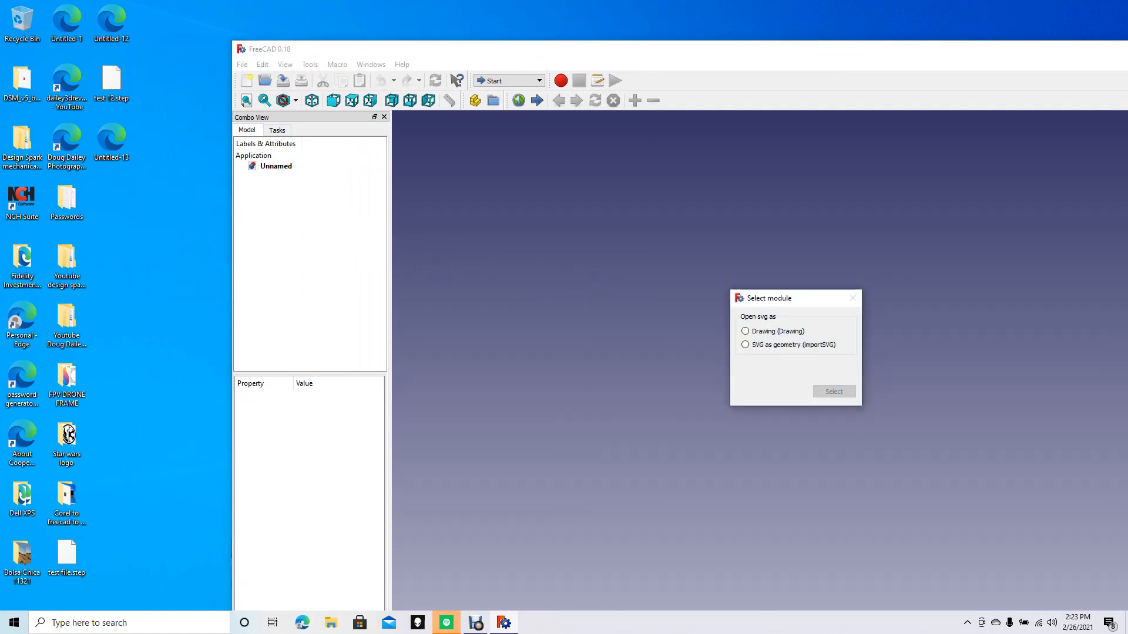
{"action": "left_click", "coordinate": [745, 345]}
{"action": "left_click", "coordinate": [833, 391]}
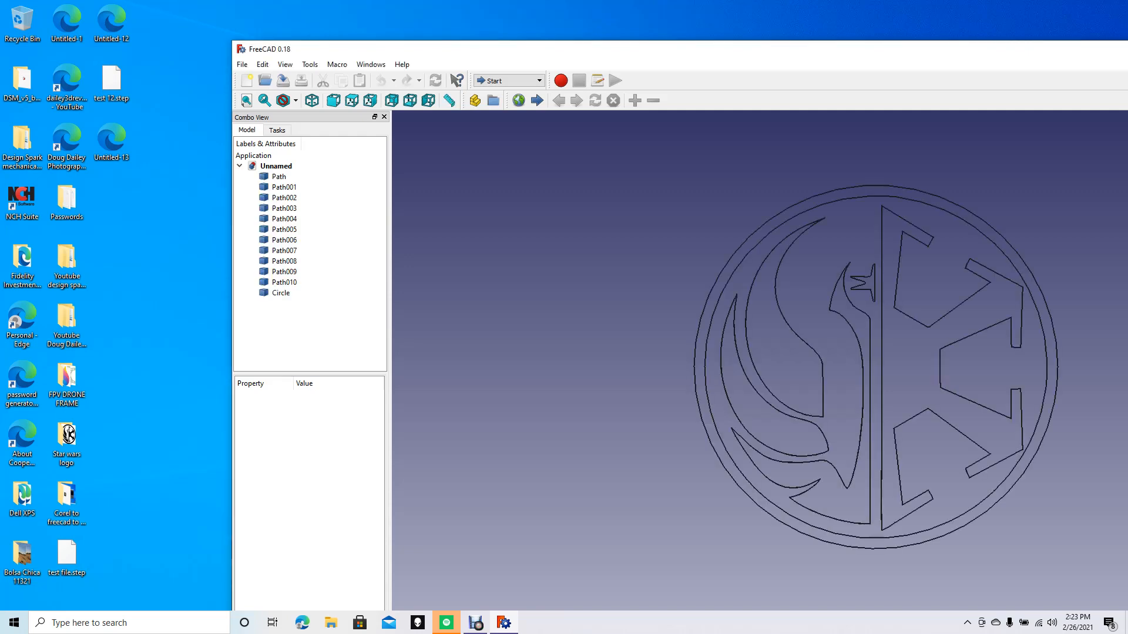
- Export all the imported paths and the circle to the Desktop as a STEP with colors file named test 13
{"action": "key", "text": "ctrl+a"}
{"action": "left_click", "coordinate": [242, 64]}
{"action": "left_click", "coordinate": [265, 210]}
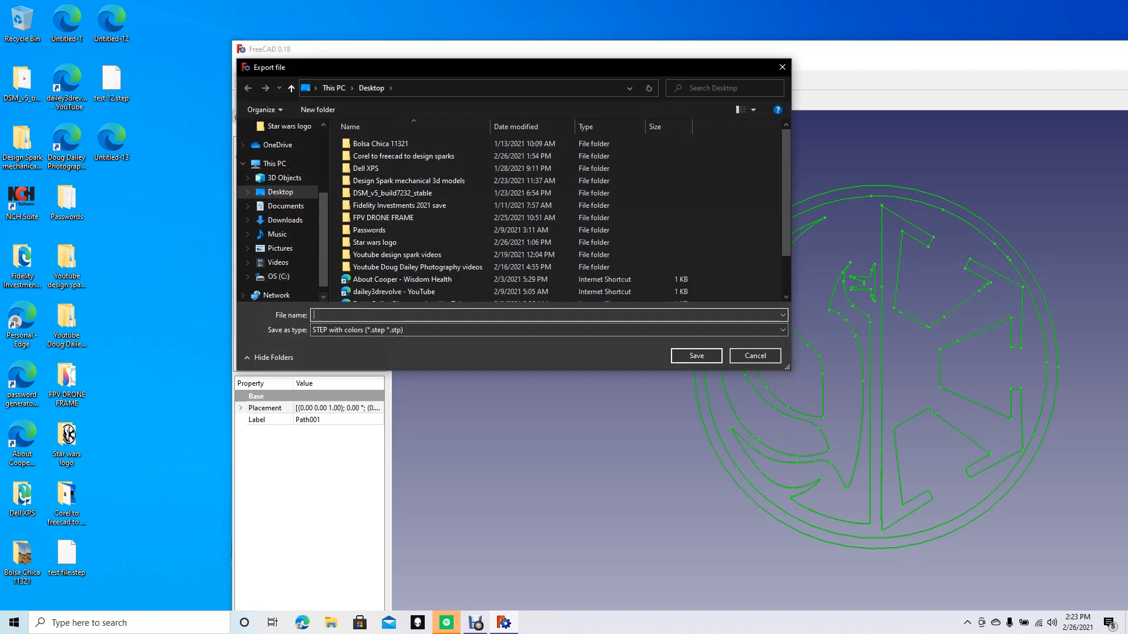
{"action": "type", "text": "test"}
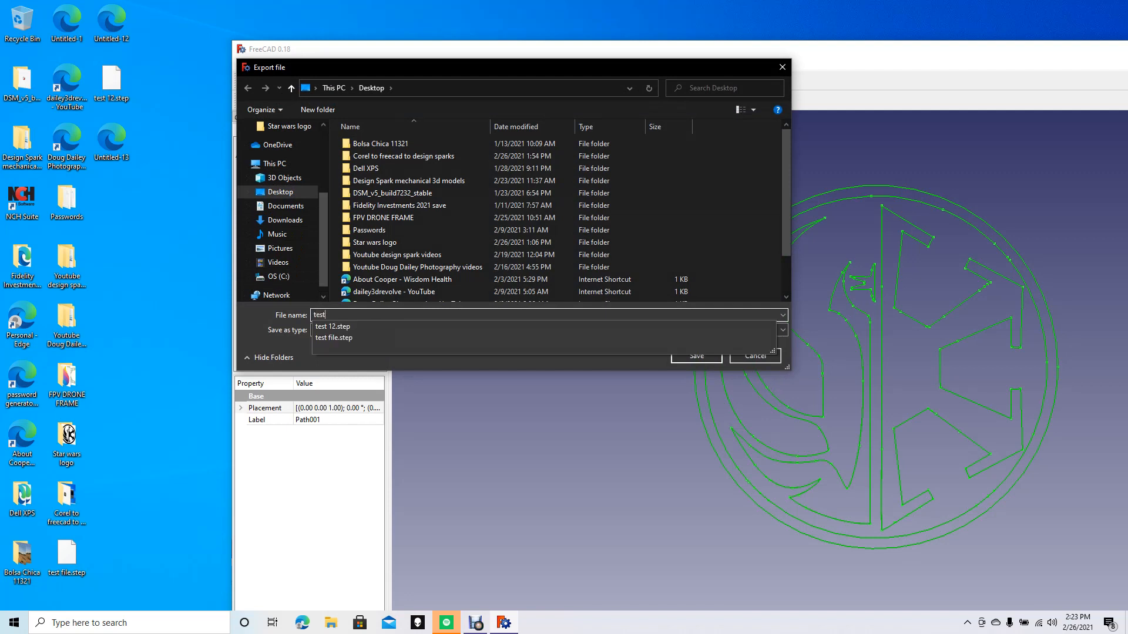
{"action": "type", "text": " 13"}
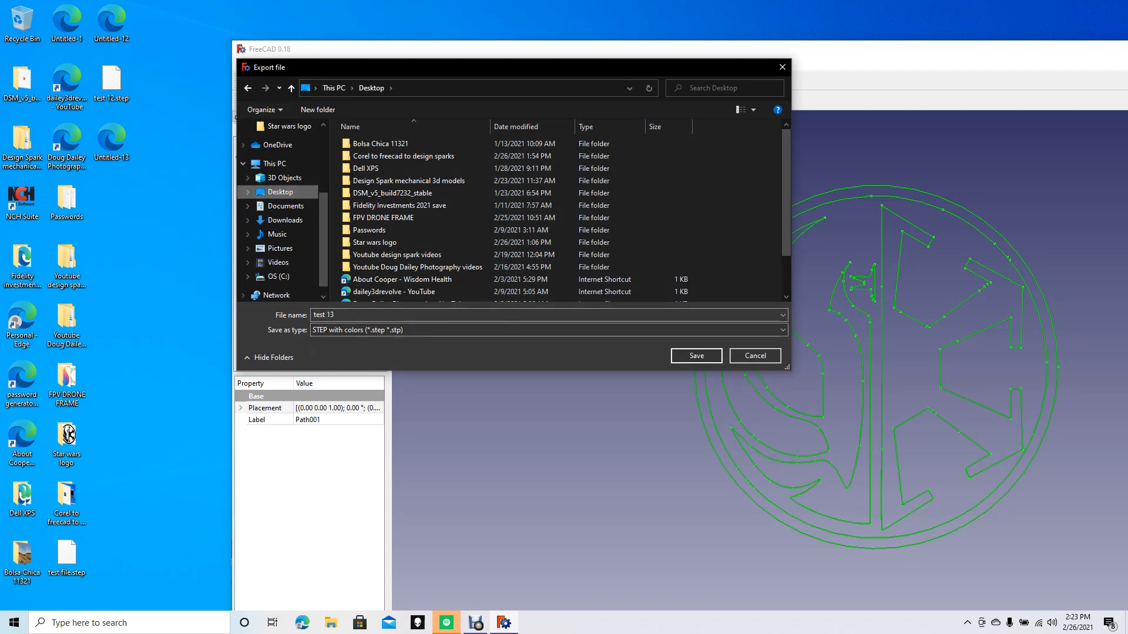
{"action": "key", "text": "Return"}
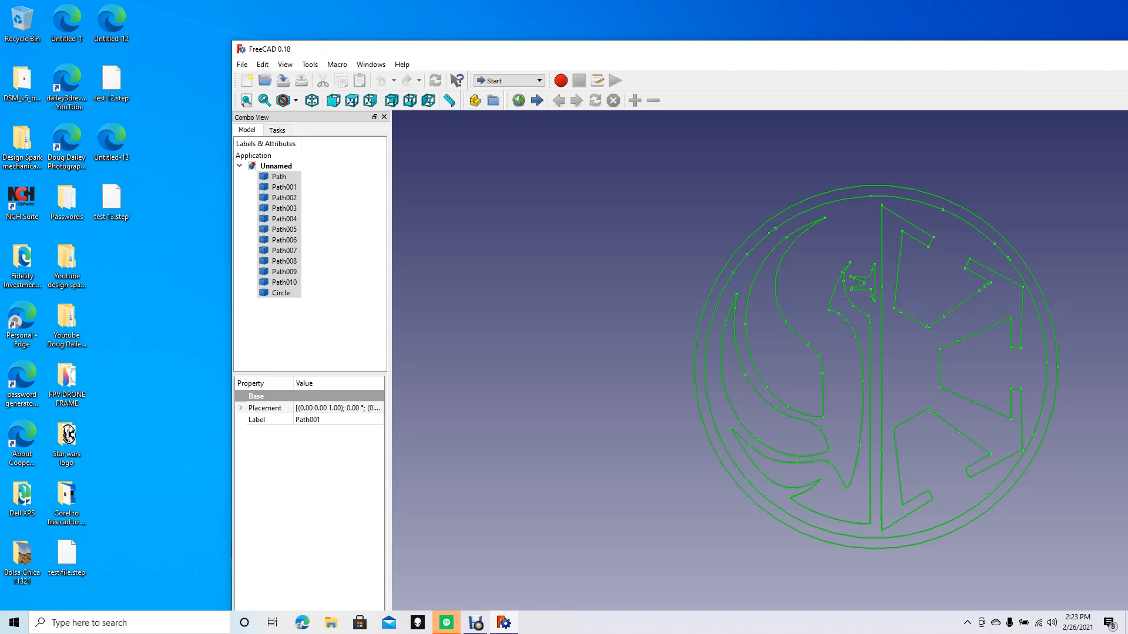
- Close FreeCAD and discard the unsaved document
{"action": "left_click_drag", "start_coordinate": [569, 49], "coordinate": [272, 81]}
{"action": "left_click", "coordinate": [1049, 81]}
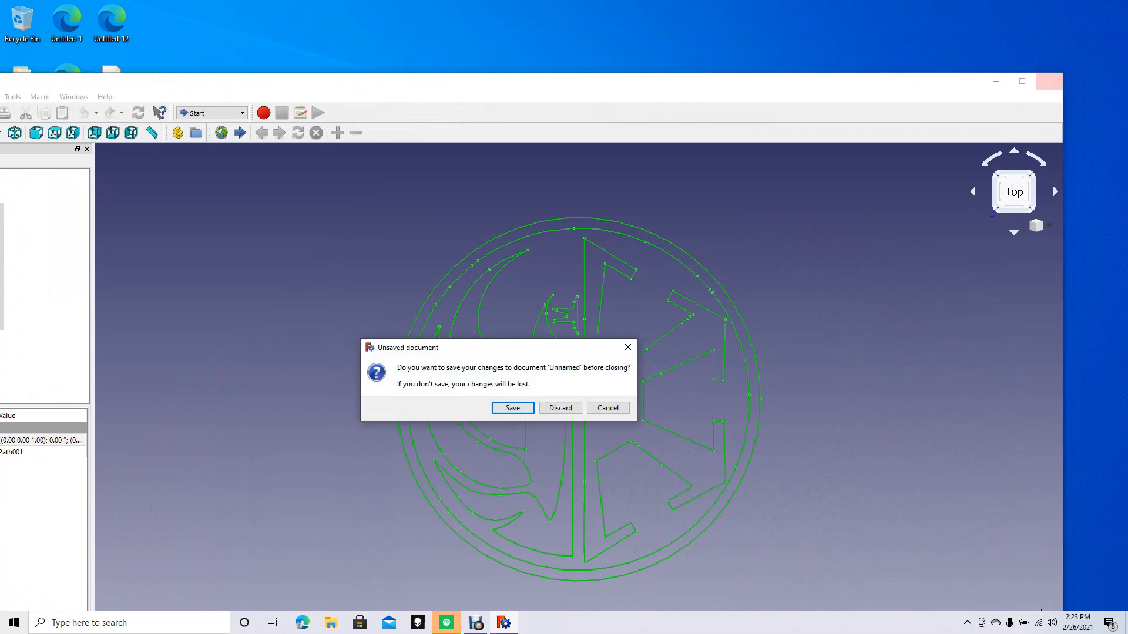
{"action": "left_click", "coordinate": [561, 408]}
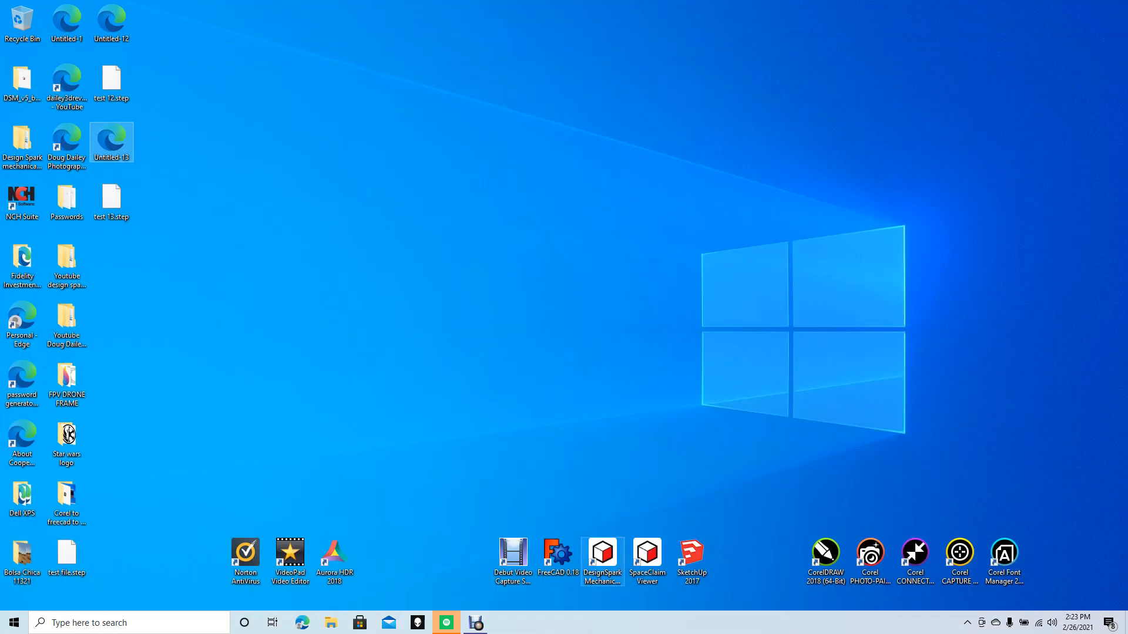
- Switch to DesignSpark Mechanical, create a new empty design and show its grid in plan view
{"action": "double_click", "coordinate": [598, 552]}
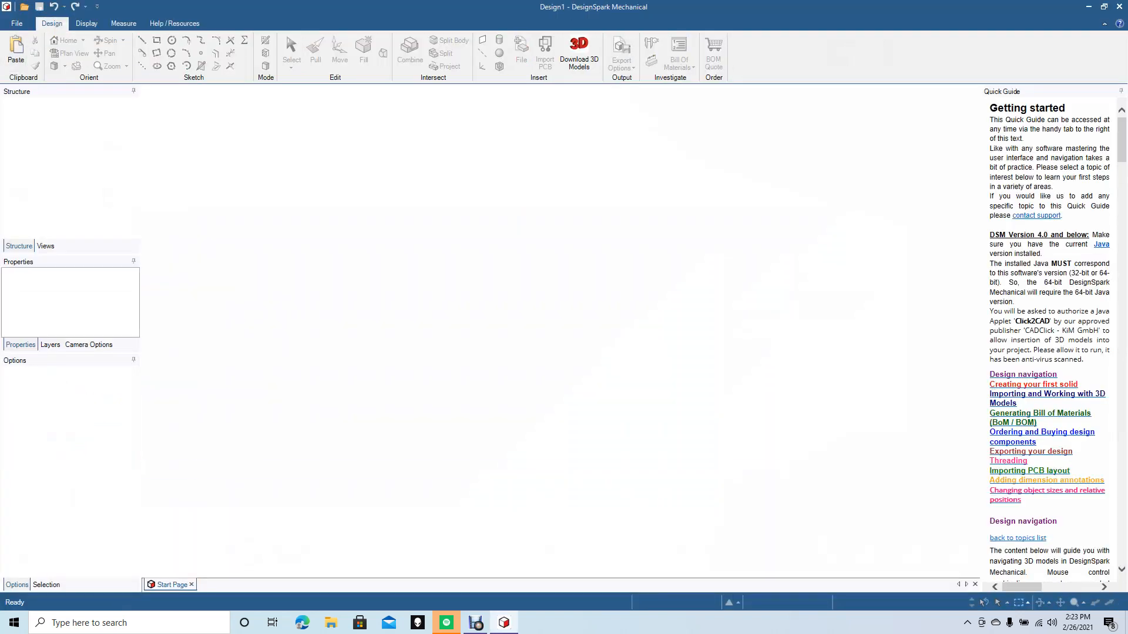
{"action": "left_click", "coordinate": [16, 23]}
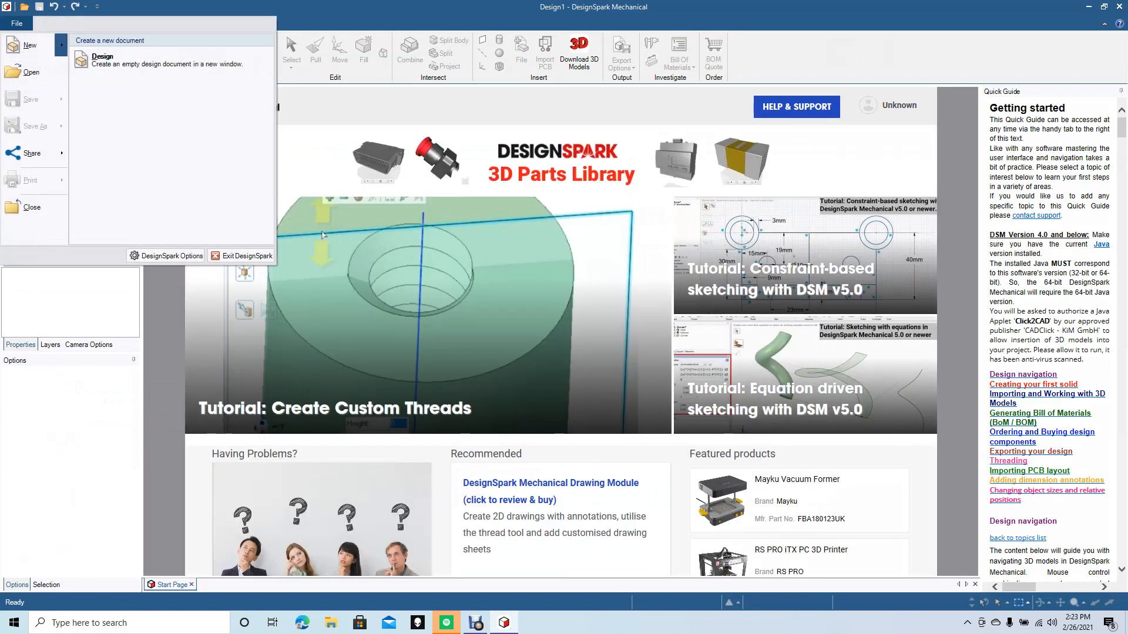
{"action": "left_click", "coordinate": [106, 59]}
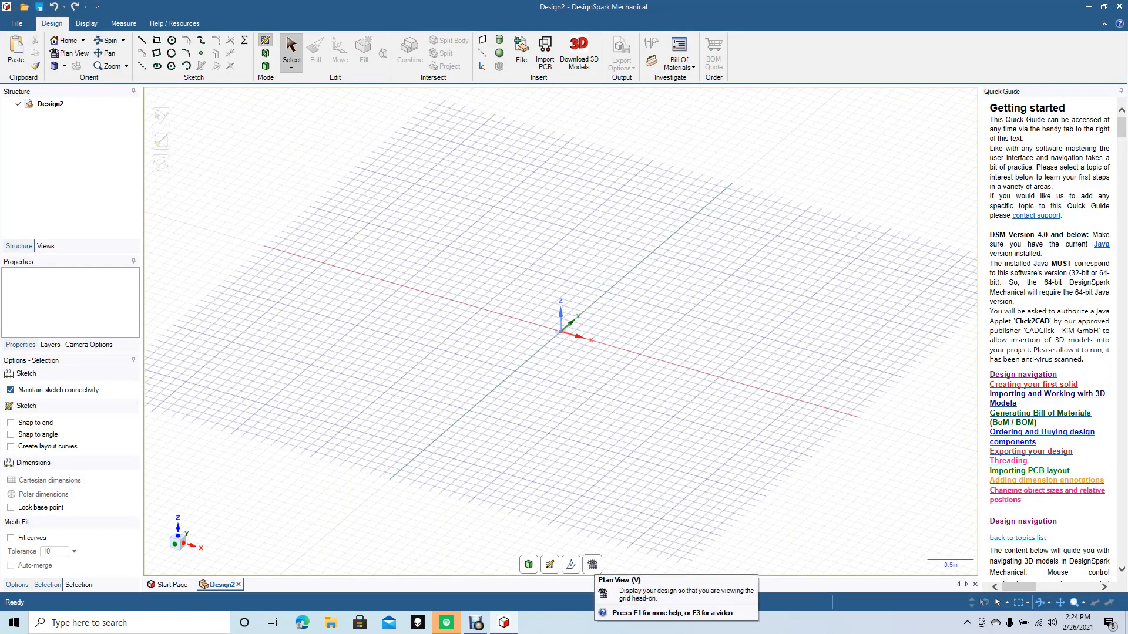
{"action": "left_click", "coordinate": [592, 565]}
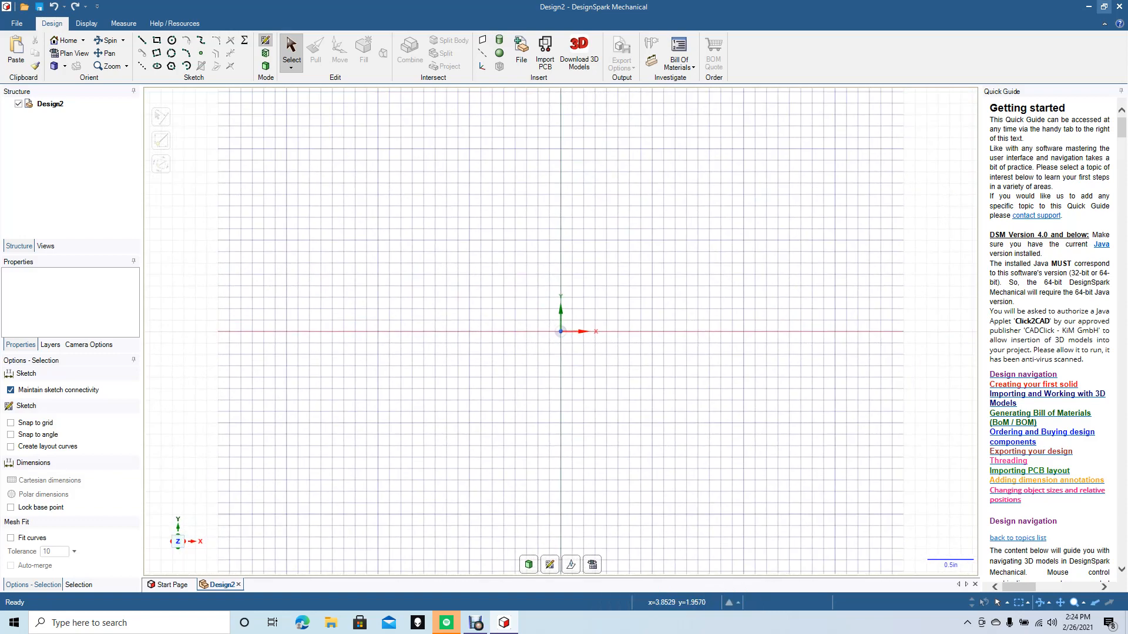
- Insert the test 13.step file from the desktop into the design, accepting the read-only notice, and maximize the window
{"action": "left_click", "coordinate": [1103, 6]}
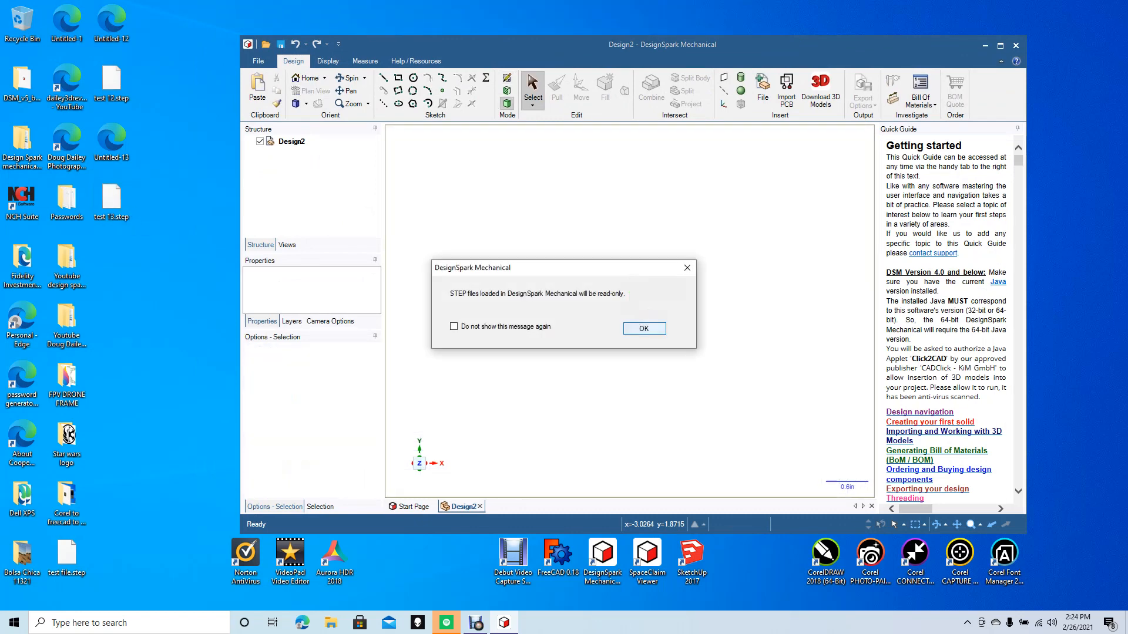
{"action": "left_click", "coordinate": [643, 328]}
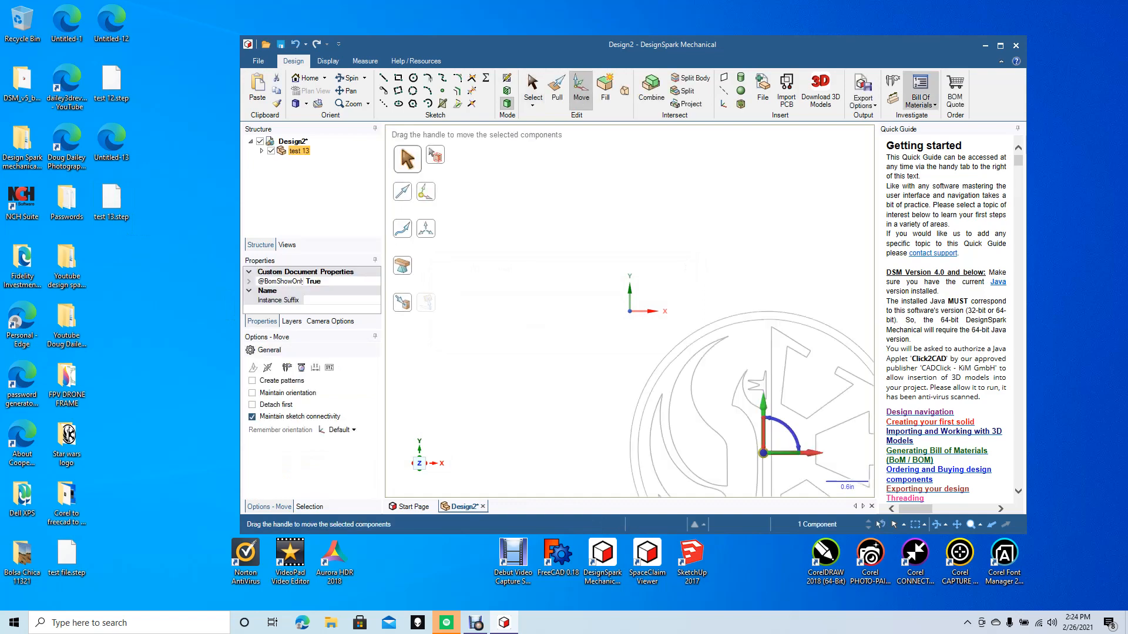
{"action": "left_click", "coordinate": [1000, 46]}
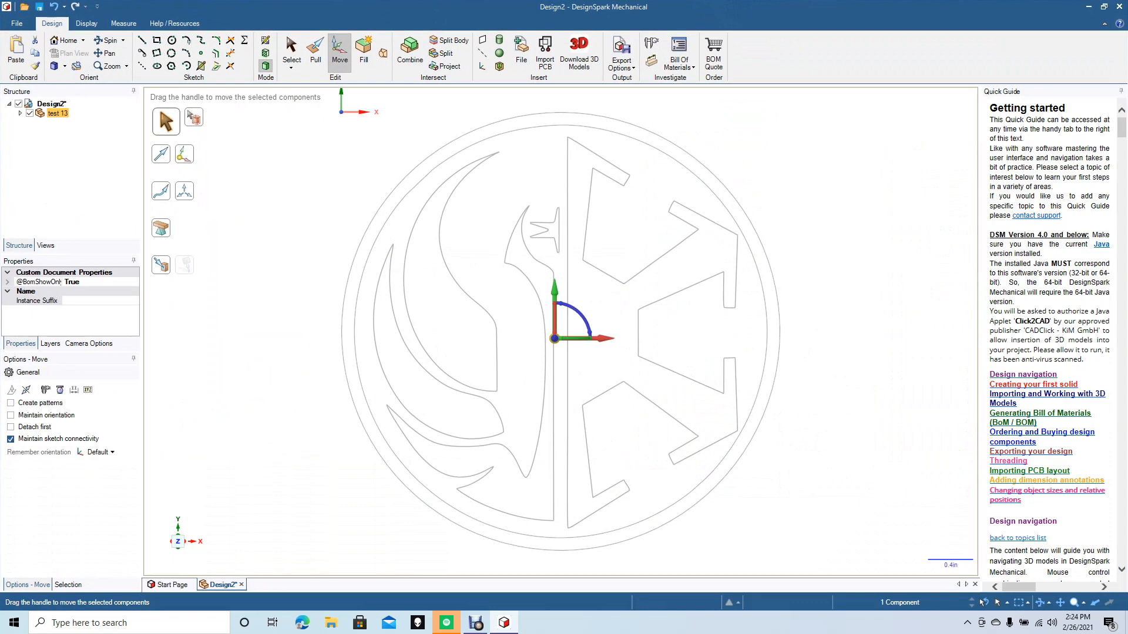
- Delete the inner traced ring just inside the outer circle
{"action": "left_click", "coordinate": [560, 332]}
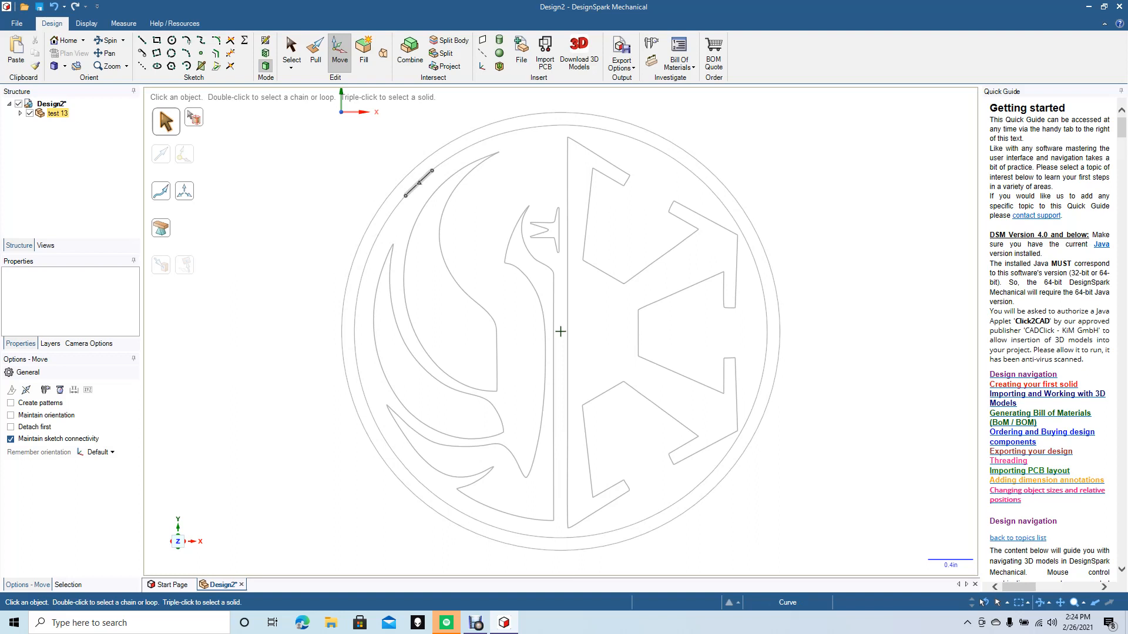
{"action": "double_click", "coordinate": [418, 183]}
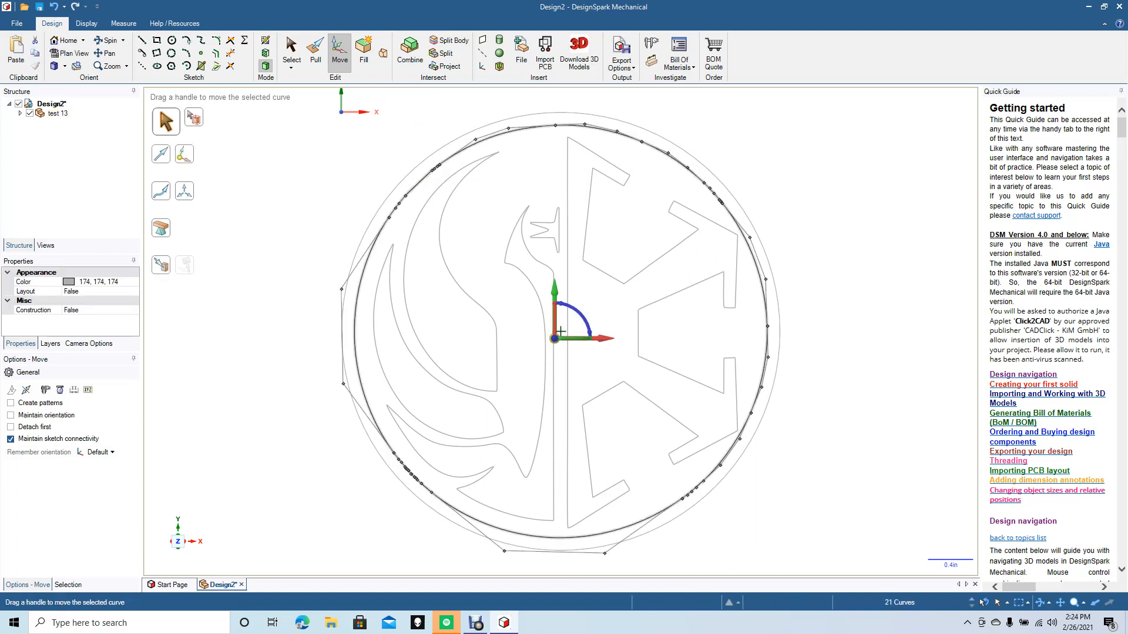
{"action": "key", "text": "Delete"}
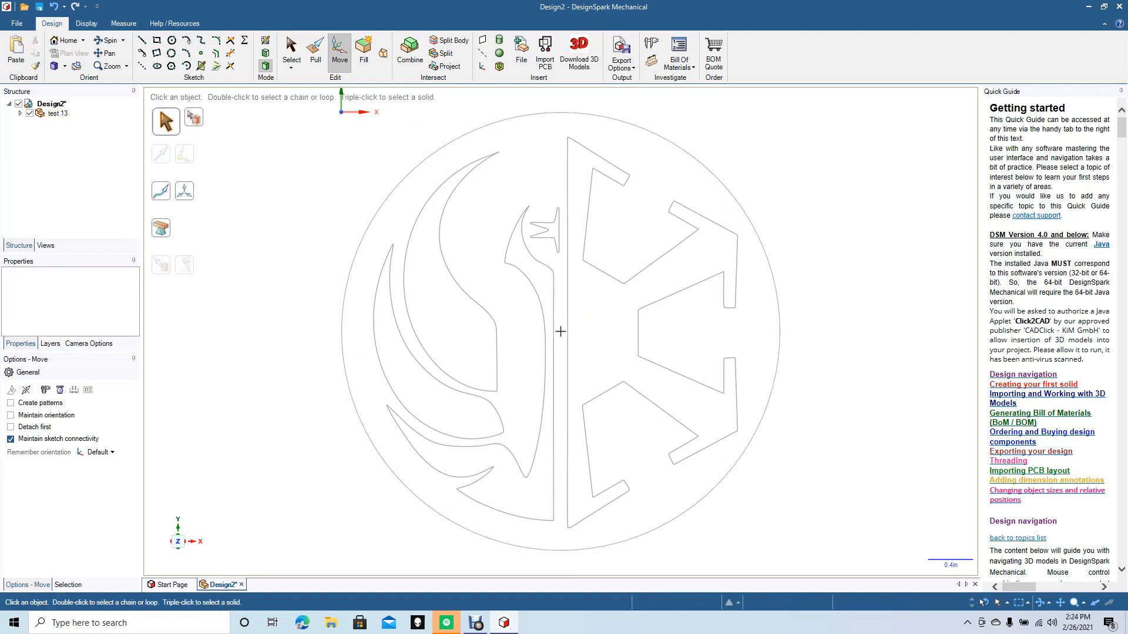
- Fill the outer circle to turn it into a surface
{"action": "left_click", "coordinate": [560, 331]}
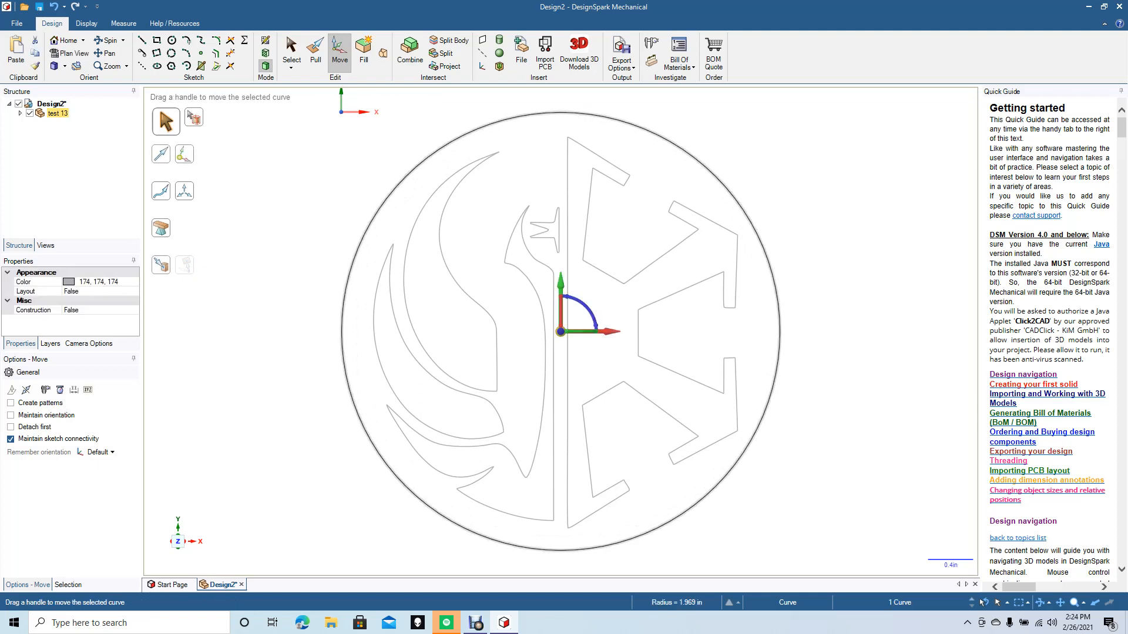
{"action": "left_click", "coordinate": [560, 331]}
{"action": "left_click", "coordinate": [560, 331]}
{"action": "left_click", "coordinate": [364, 52]}
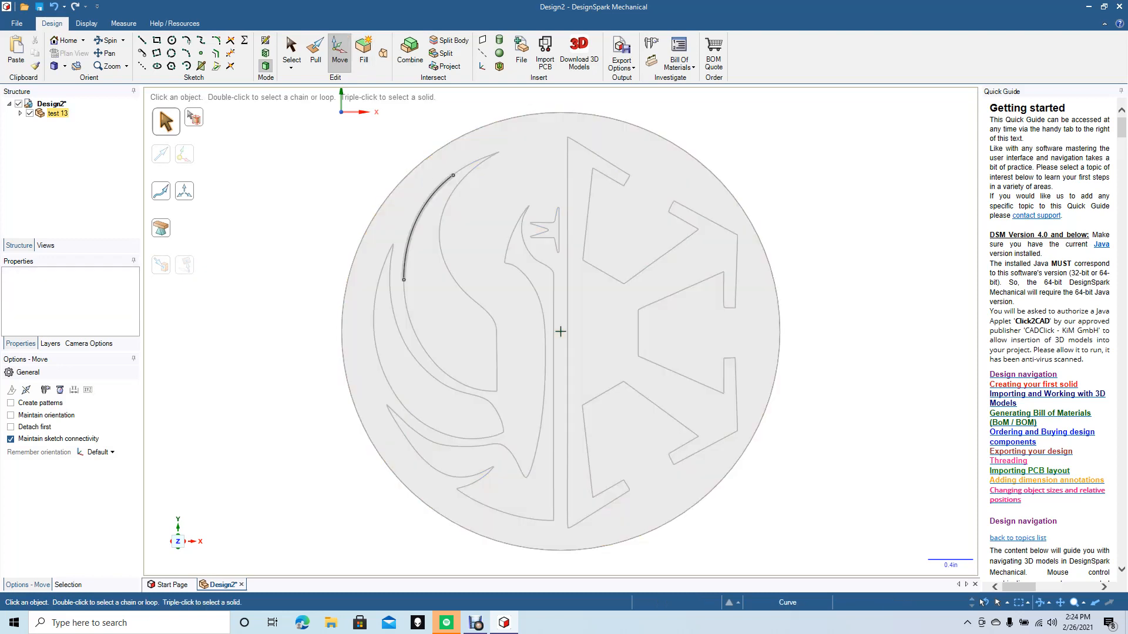
- Fill the three closed outlines of the logo's left half: upper wing, middle wing, and lower wing with the neck
{"action": "double_click", "coordinate": [420, 218]}
{"action": "left_click", "coordinate": [363, 52]}
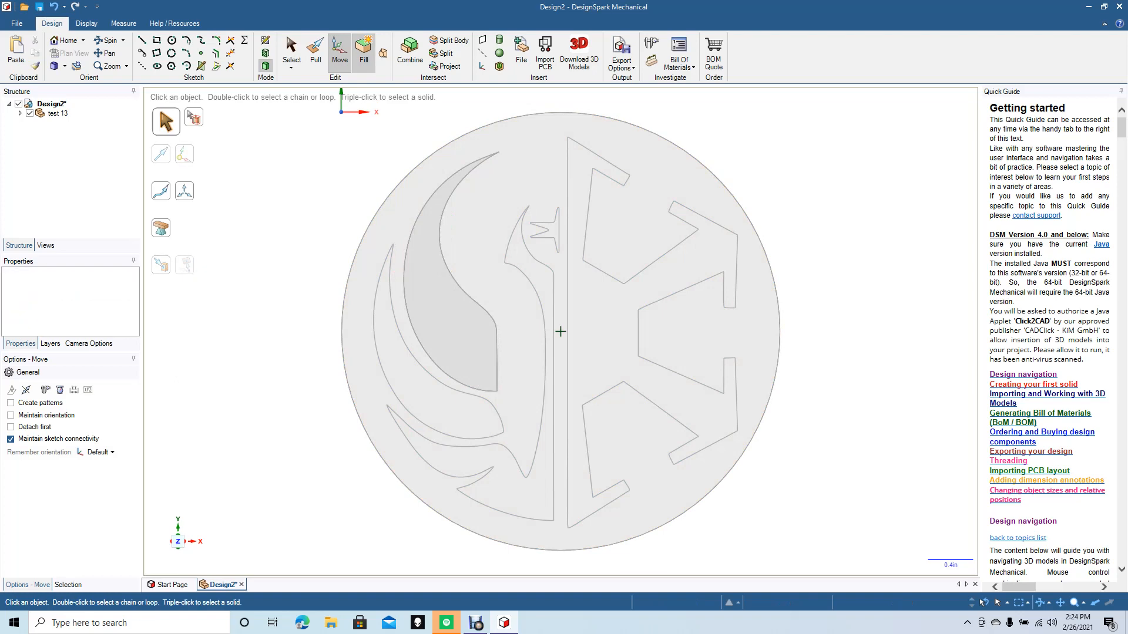
{"action": "double_click", "coordinate": [387, 382]}
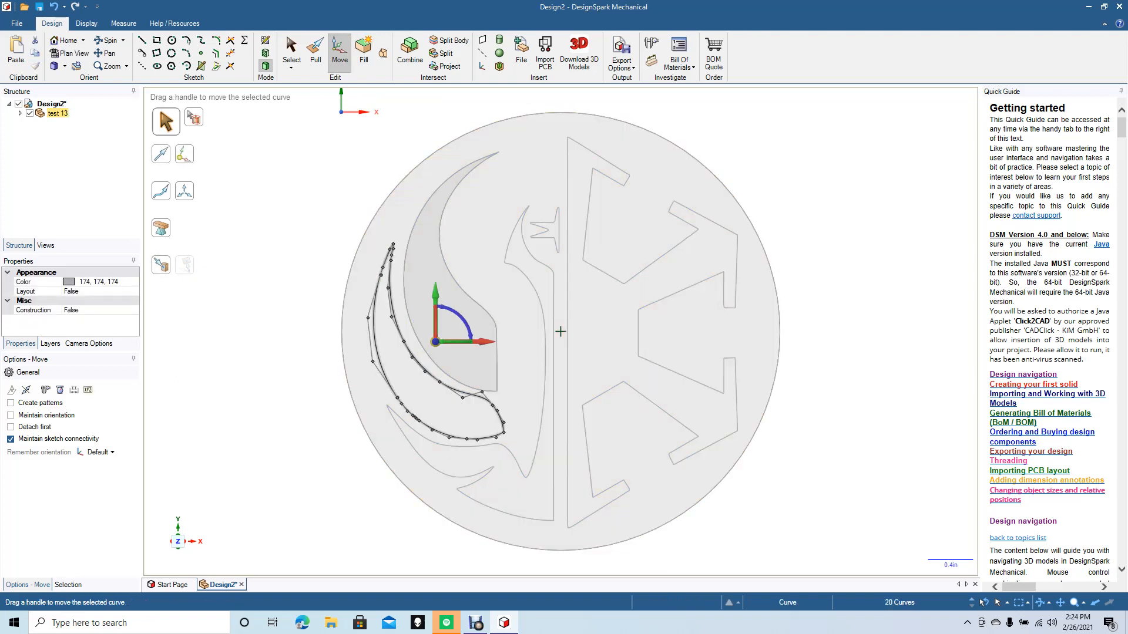
{"action": "left_click", "coordinate": [363, 52]}
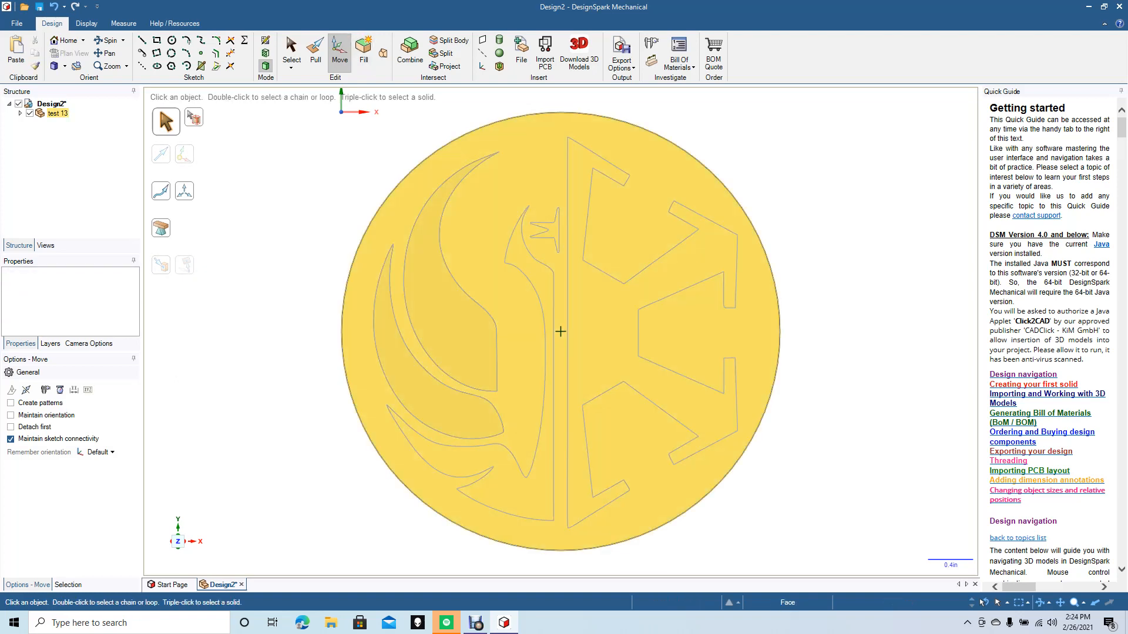
{"action": "double_click", "coordinate": [437, 445]}
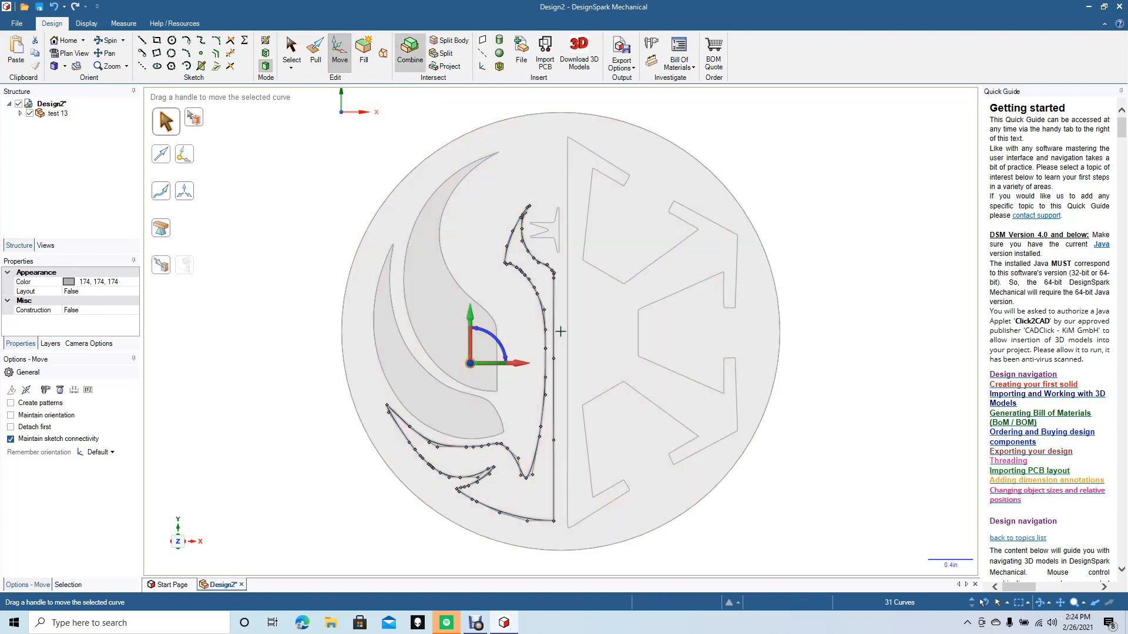
{"action": "key", "text": "f"}
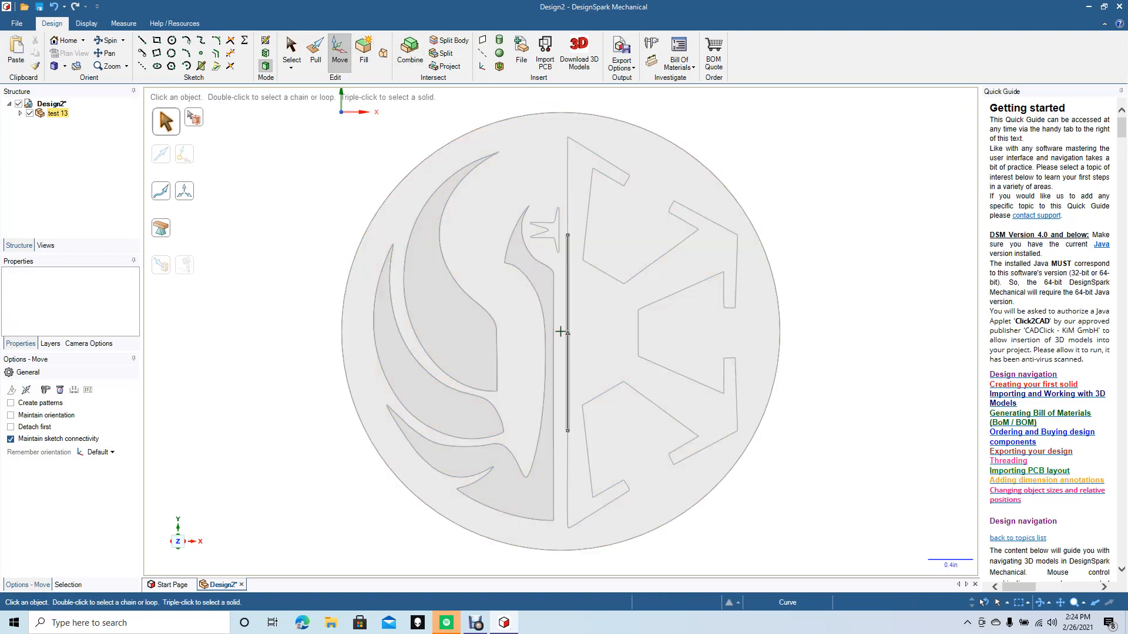
- Try to fill the toothed outline of the logo's right half
{"action": "double_click", "coordinate": [560, 332]}
{"action": "double_click", "coordinate": [560, 332]}
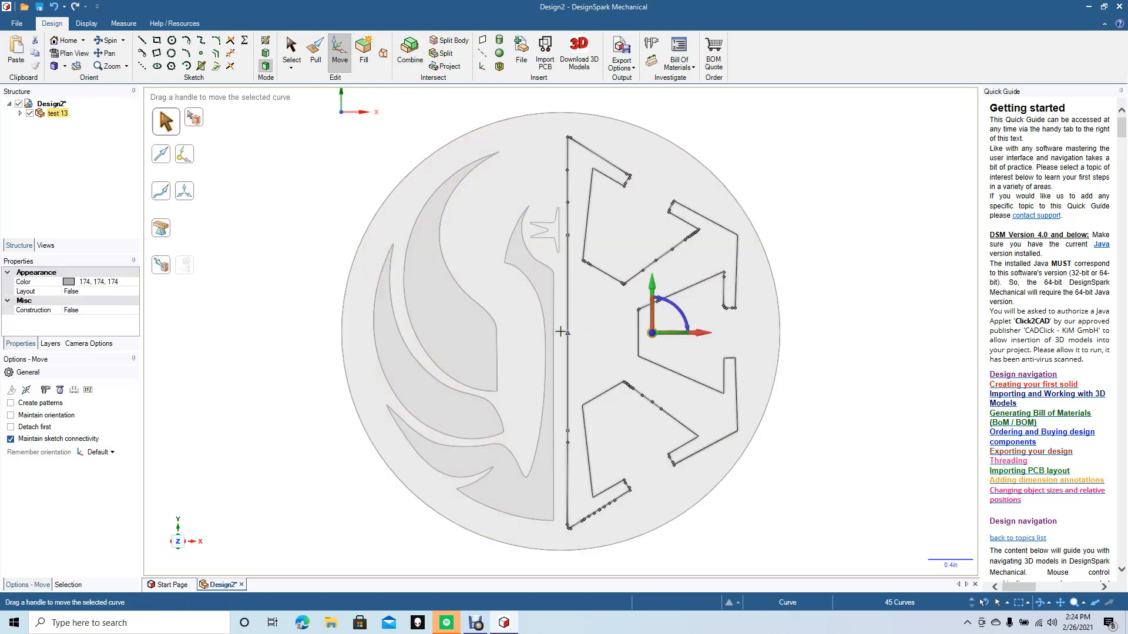
{"action": "key", "text": "f"}
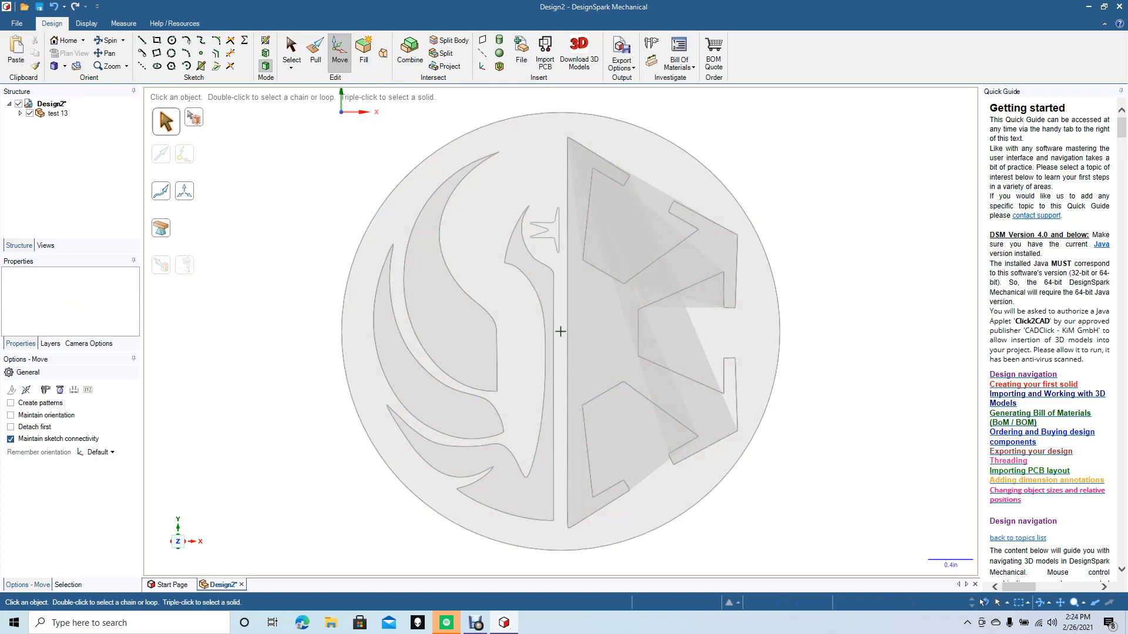
- Fill the small star-shaped outline beside the neck and the toothed outline of the logo's right half
{"action": "double_click", "coordinate": [560, 331]}
{"action": "key", "text": "Escape"}
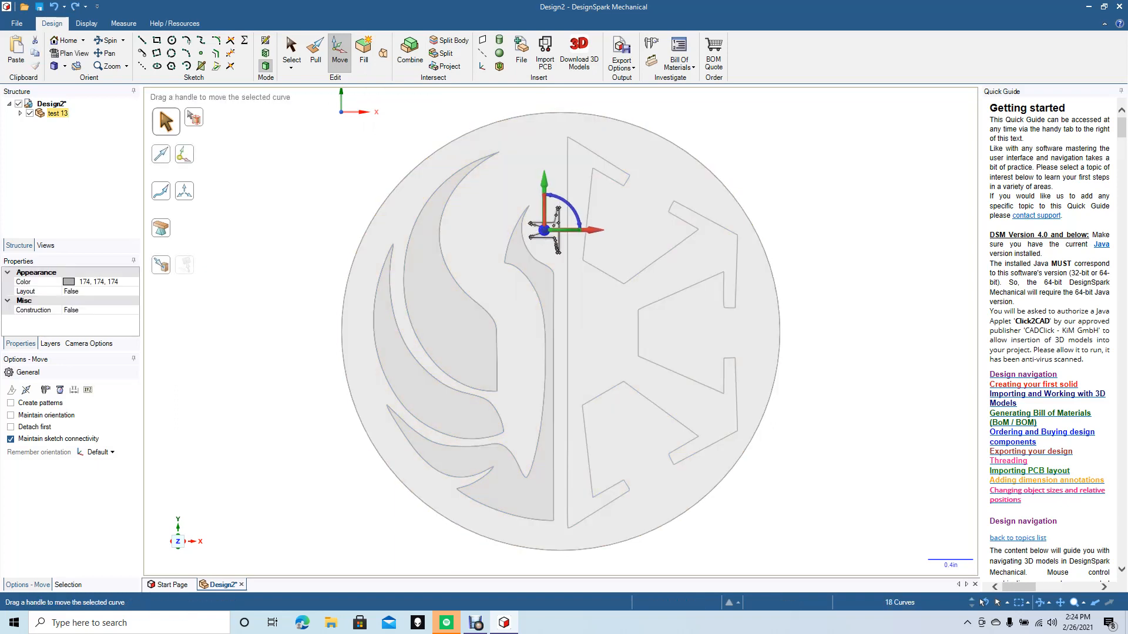
{"action": "left_click", "coordinate": [363, 50]}
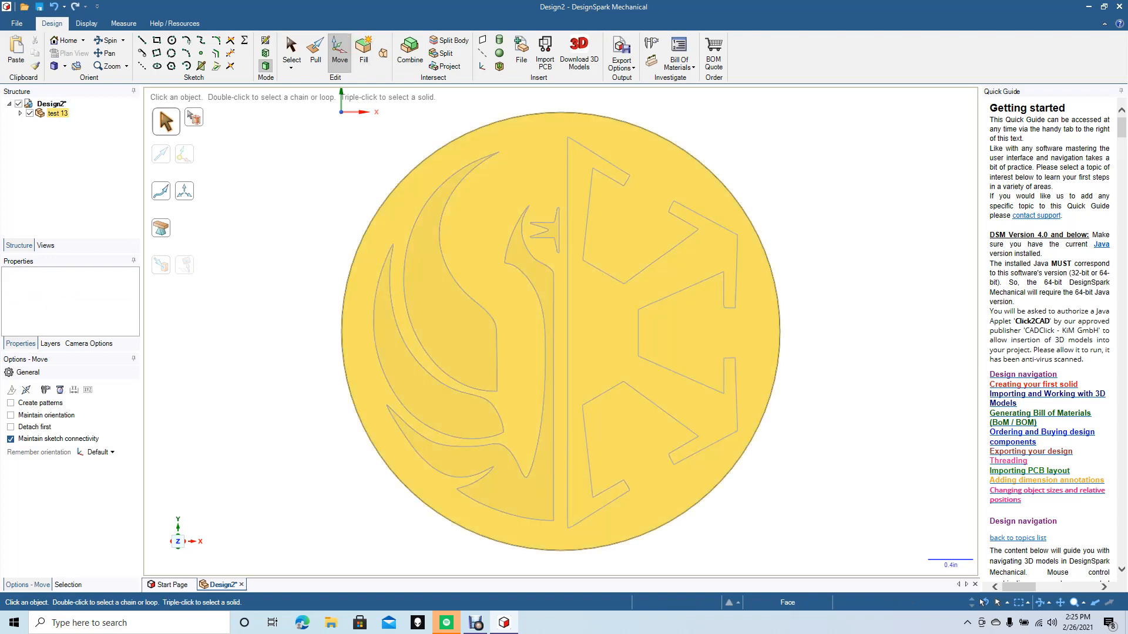
{"action": "double_click", "coordinate": [664, 254]}
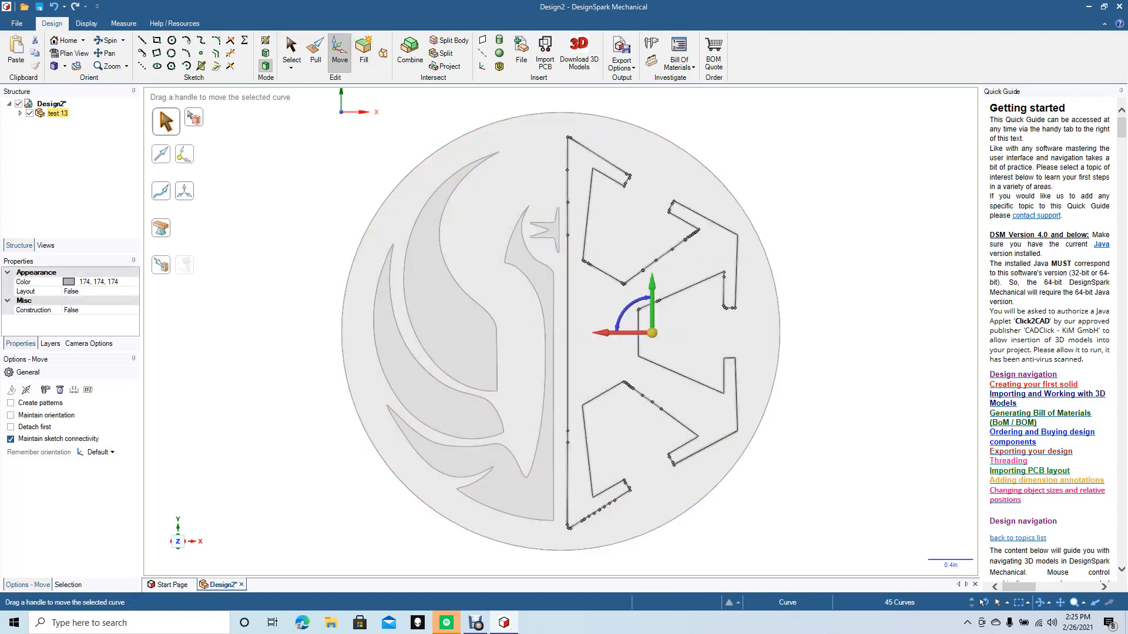
{"action": "left_click", "coordinate": [363, 50]}
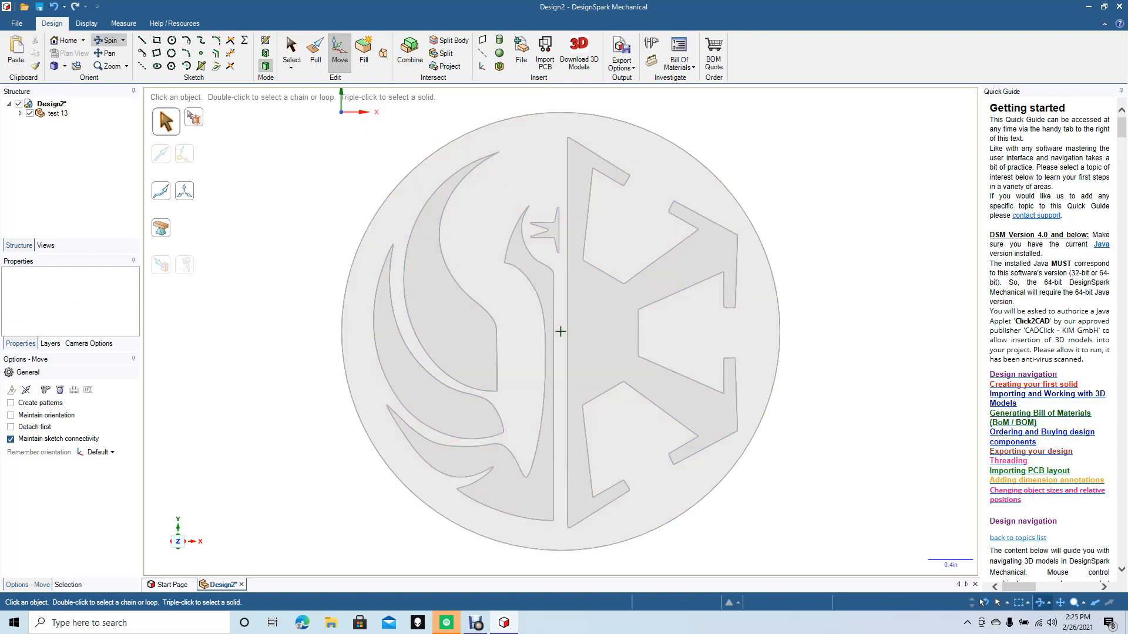
- Try to pull the circular background face backward into a thick disc
{"action": "left_click_drag", "start_coordinate": [754, 227], "coordinate": [681, 225]}
{"action": "key", "text": "p"}
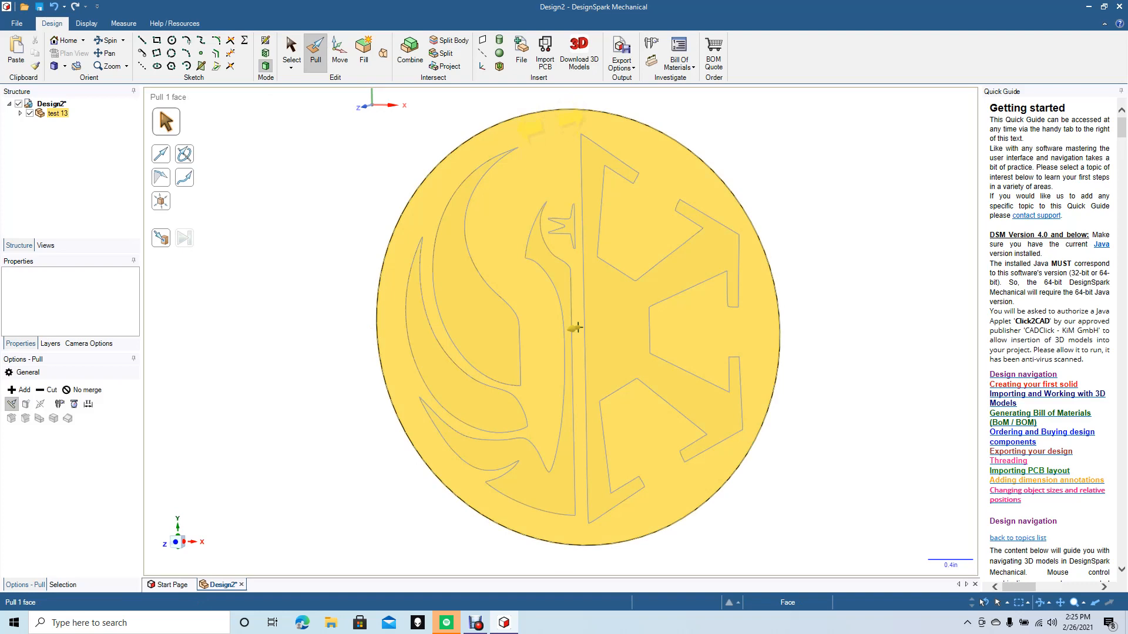
{"action": "mouse_move", "coordinate": [576, 327]}
{"action": "left_mouse_down"}
{"action": "mouse_move", "coordinate": [582, 306]}
{"action": "mouse_move", "coordinate": [578, 327]}
{"action": "left_mouse_up"}
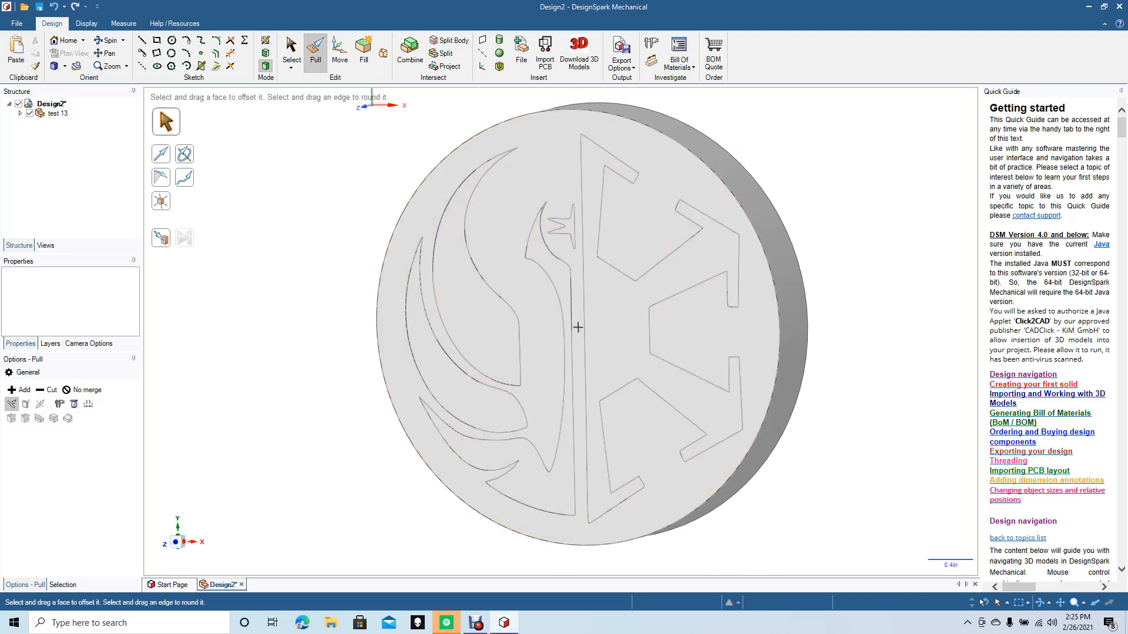
{"action": "key", "text": "ctrl+z"}
{"action": "left_click", "coordinate": [574, 329]}
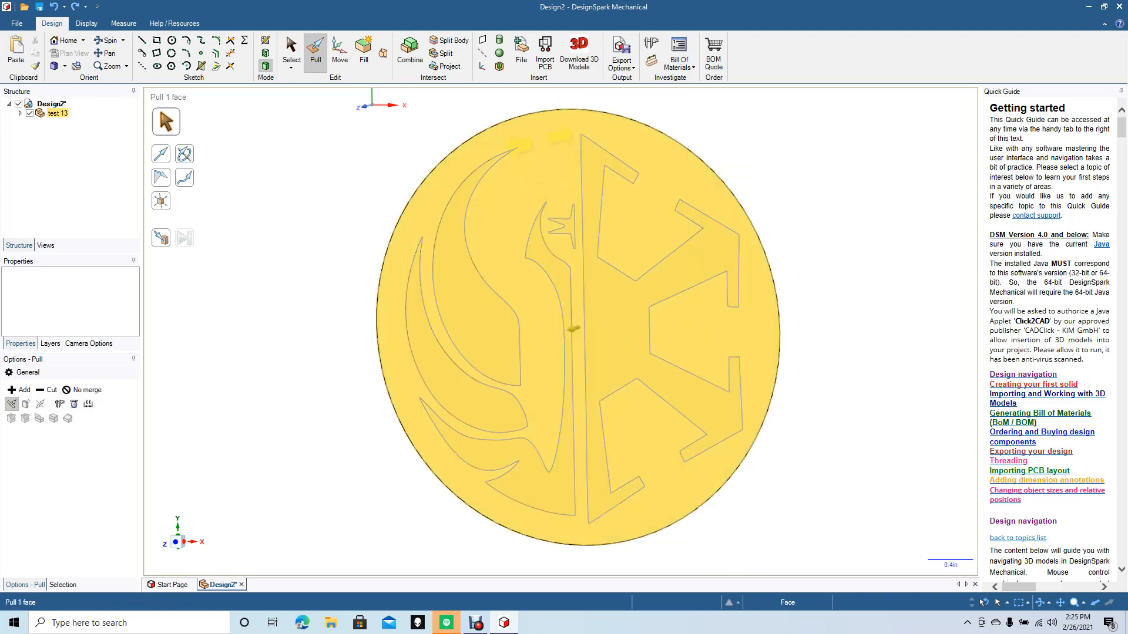
{"action": "left_click", "coordinate": [572, 329]}
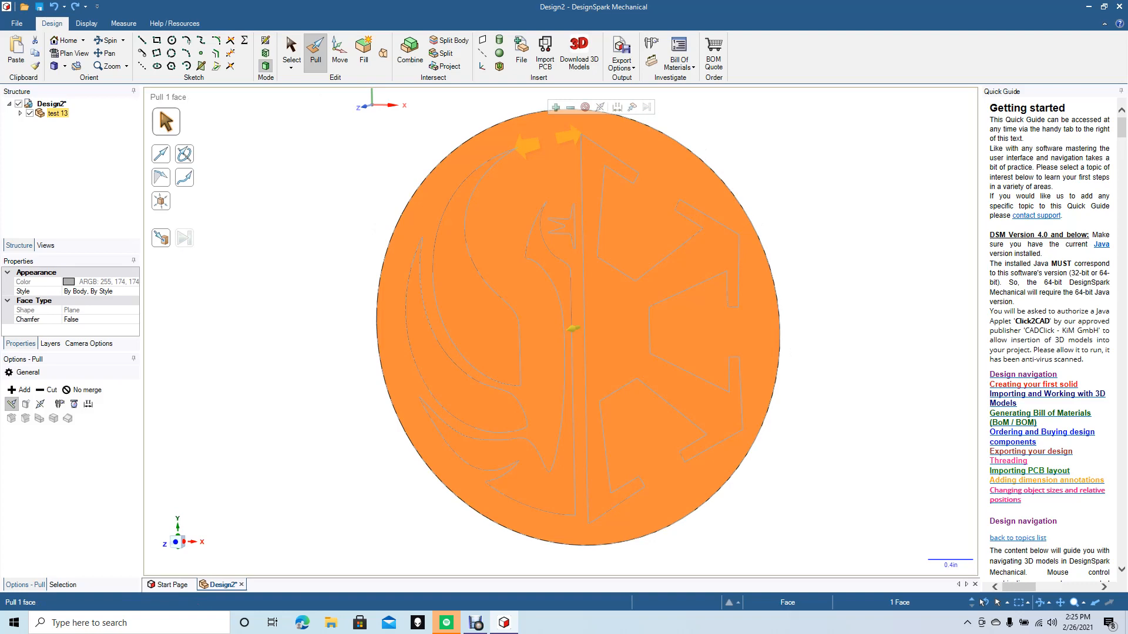
{"action": "key", "text": "Escape"}
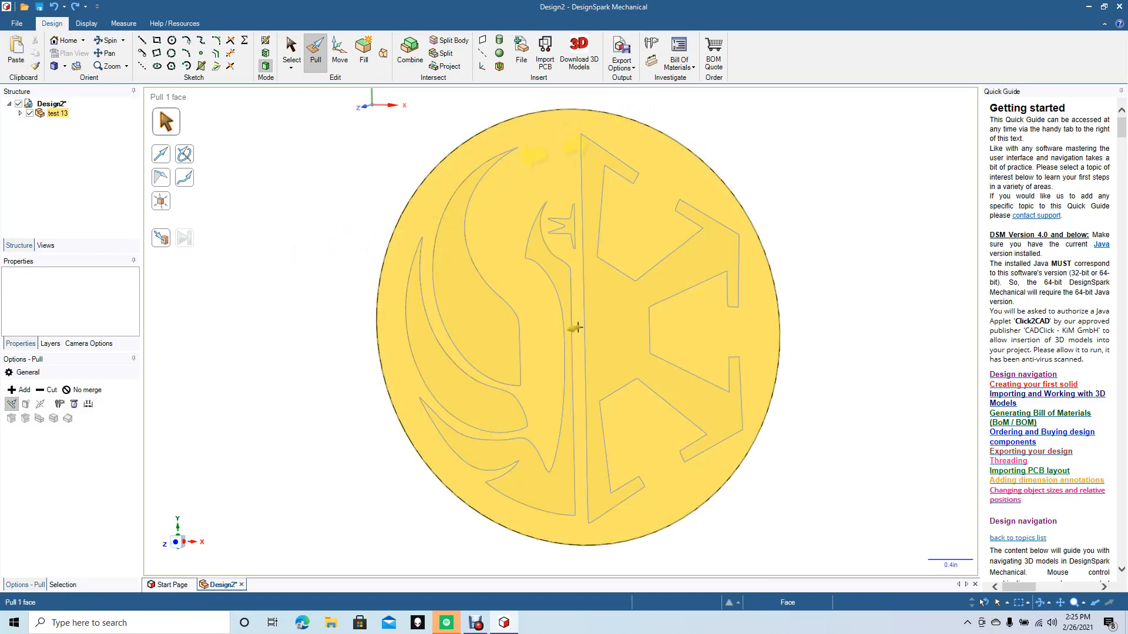
{"action": "left_click", "coordinate": [575, 328]}
{"action": "key", "text": "Escape"}
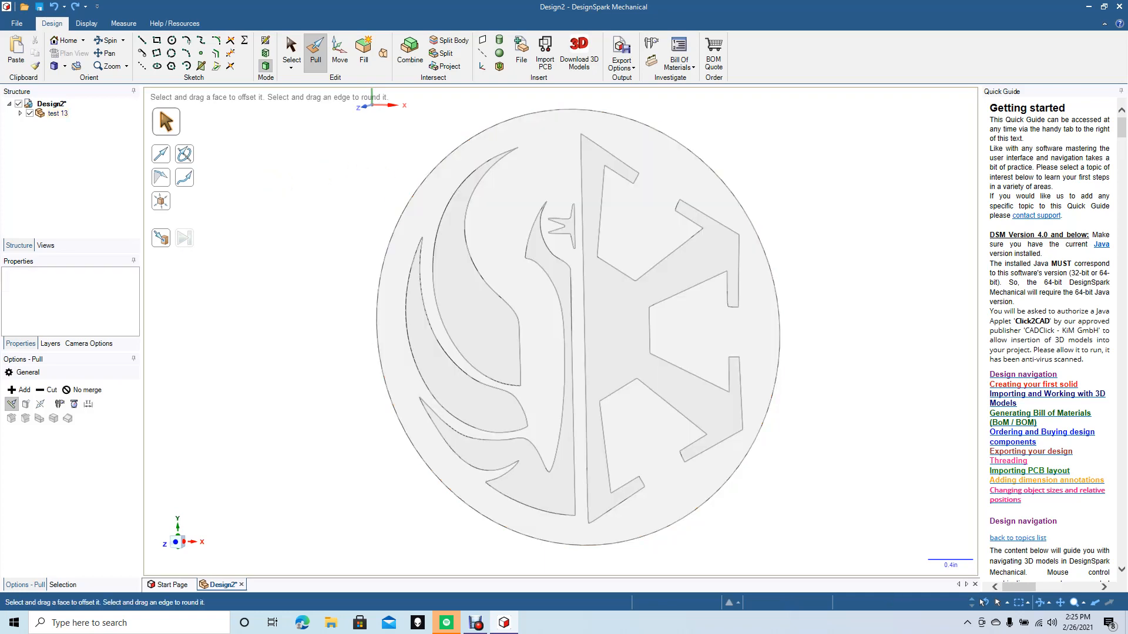
- Pull the circular background face backward by 0.5 in to make a solid disc
{"action": "key", "text": "s"}
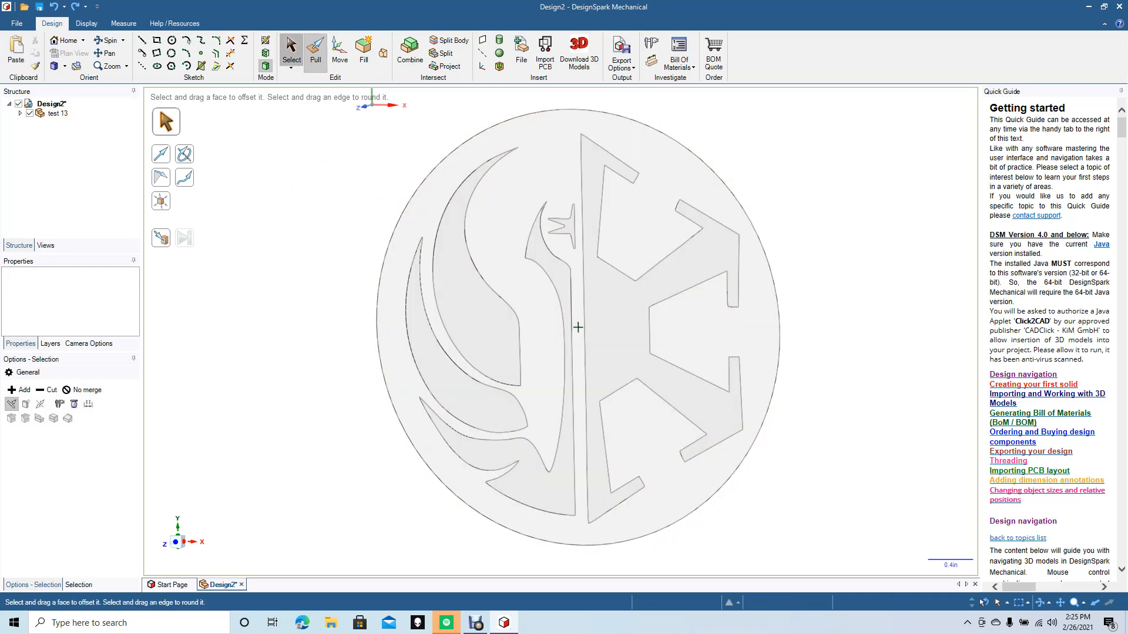
{"action": "left_click", "coordinate": [577, 327]}
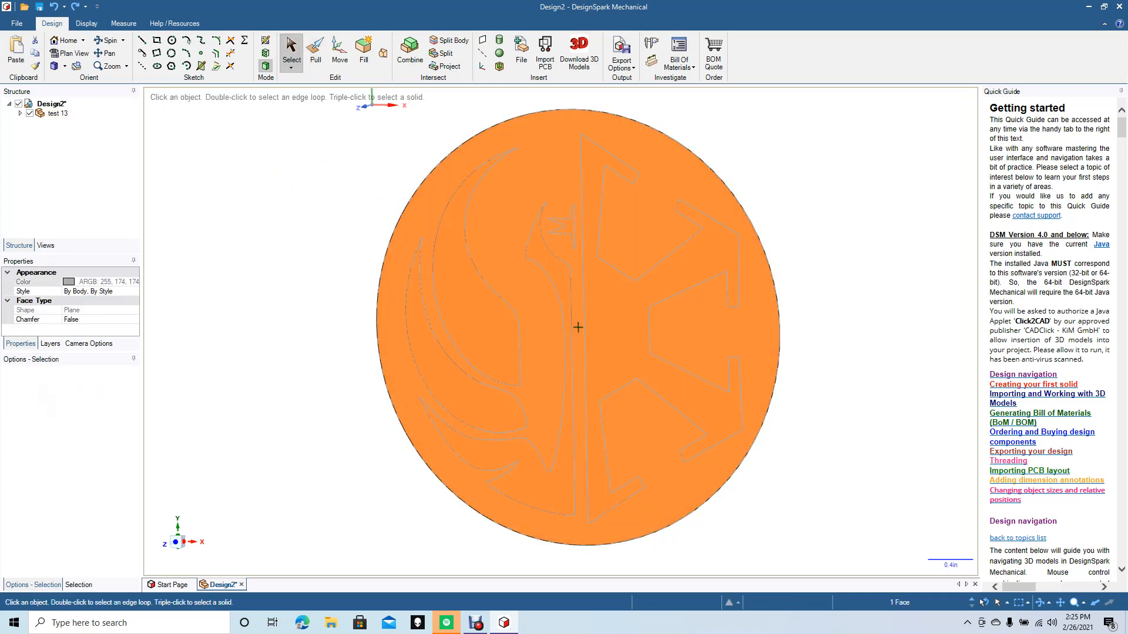
{"action": "key", "text": "p"}
{"action": "left_click_drag", "start_coordinate": [575, 328], "coordinate": [578, 327]}
{"action": "key", "text": "BackSpace"}
{"action": "type", "text": ".5"}
{"action": "key", "text": "Return"}
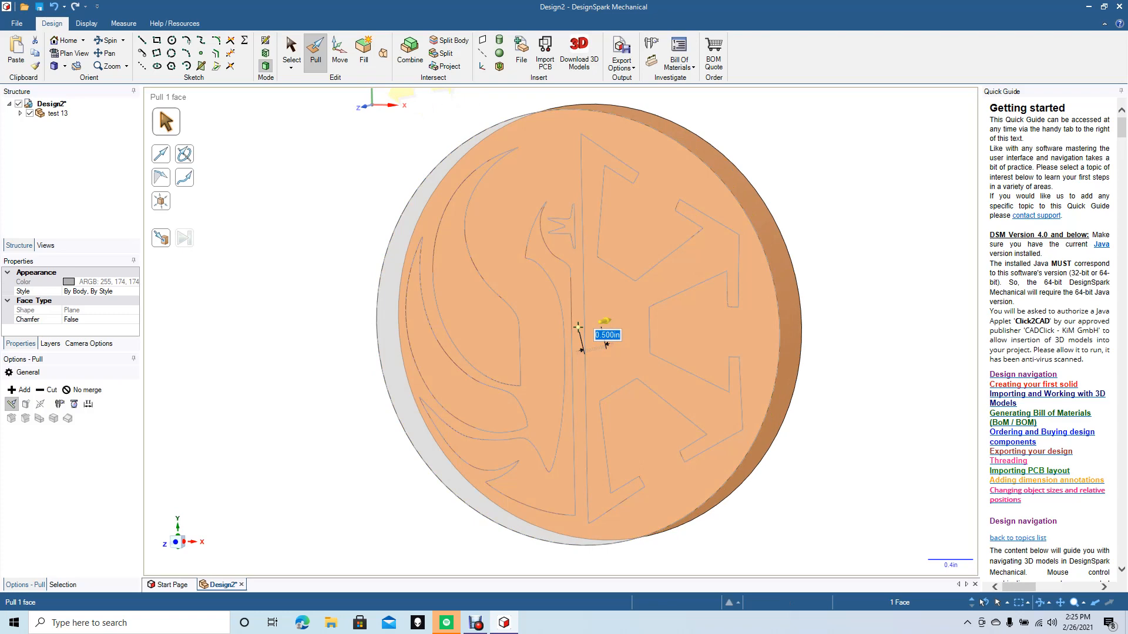
{"action": "key", "text": "Escape"}
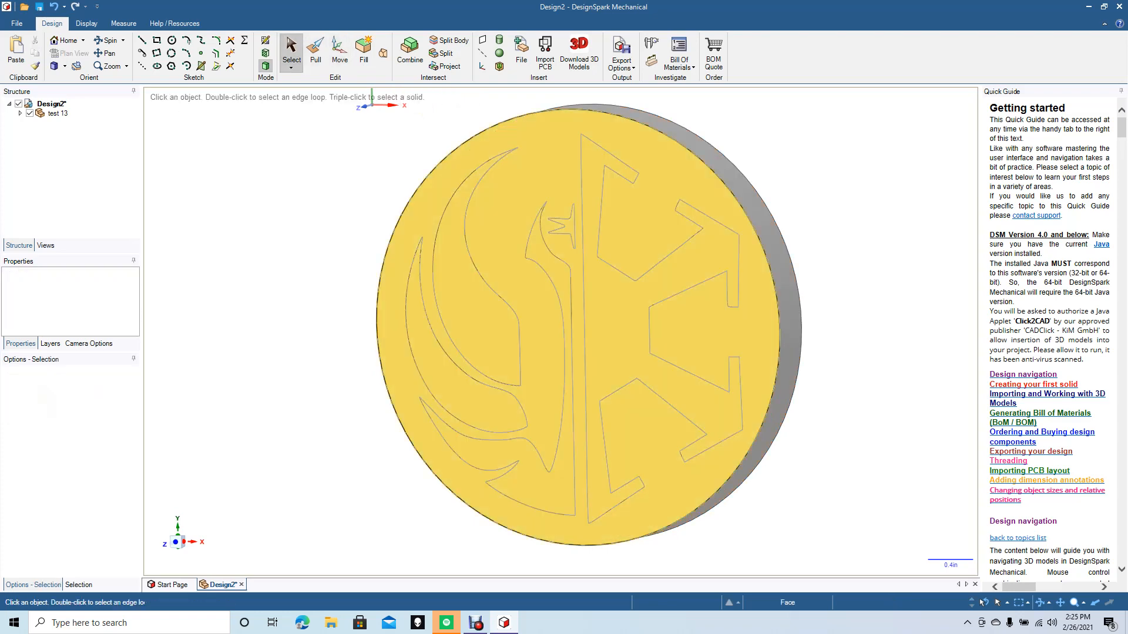
- Pull the five logo faces (three wing shapes, star and toothed right half) outward from the disc by about 0.12 in
{"action": "left_click", "coordinate": [470, 305]}
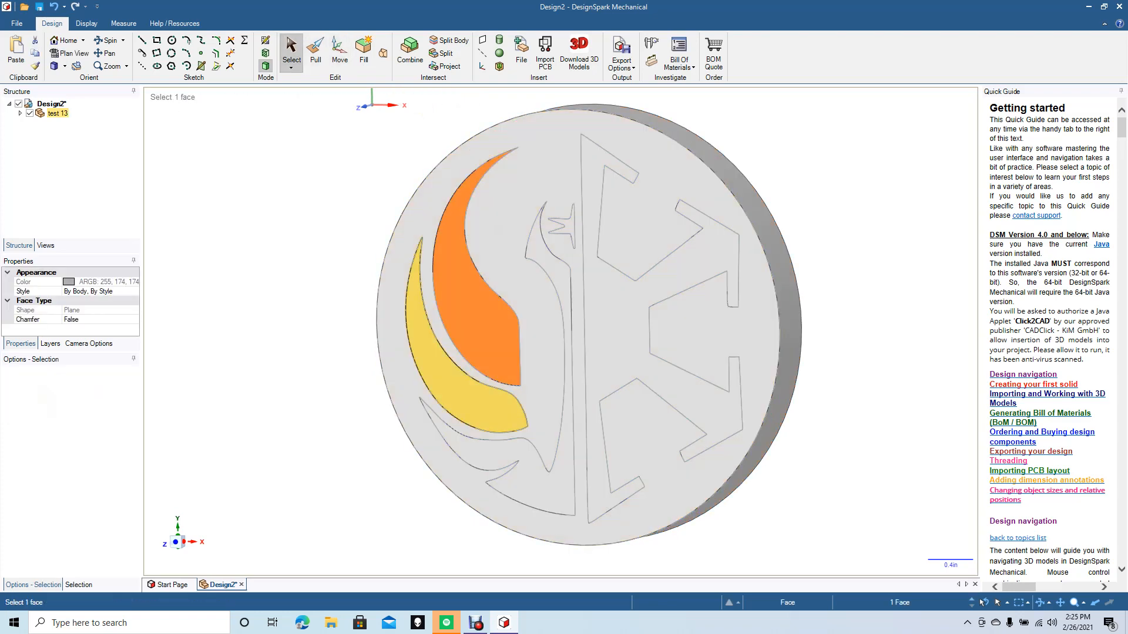
{"action": "left_click", "coordinate": [467, 405], "text": "ctrl"}
{"action": "left_click", "coordinate": [540, 487], "text": "ctrl"}
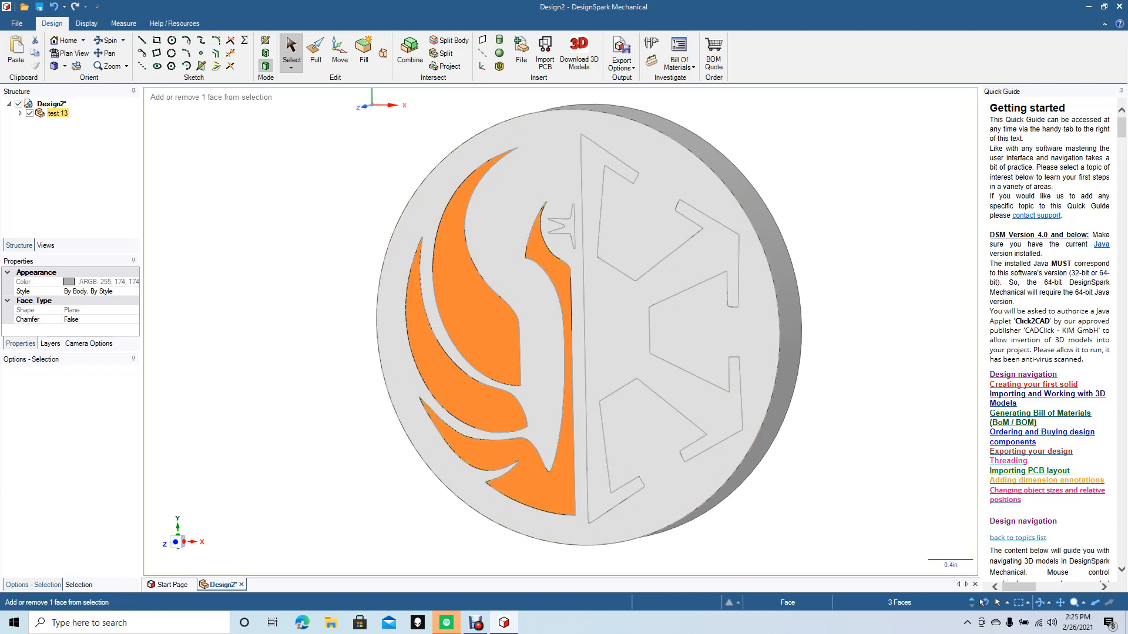
{"action": "left_click", "coordinate": [587, 327], "text": "ctrl"}
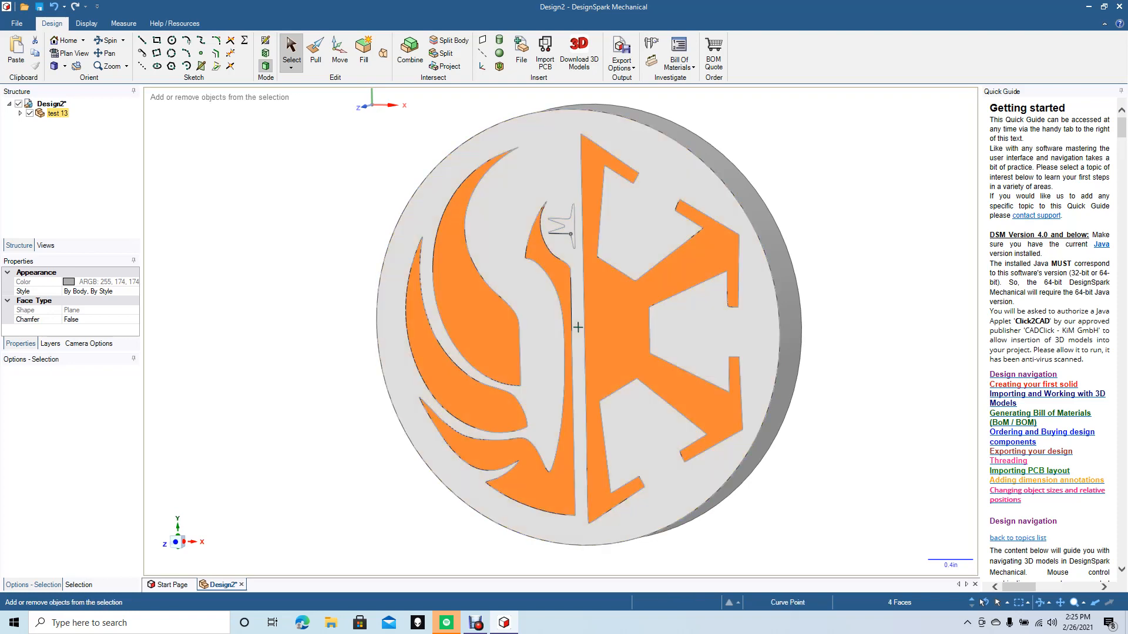
{"action": "left_click", "coordinate": [564, 226], "text": "ctrl"}
{"action": "key", "text": "p"}
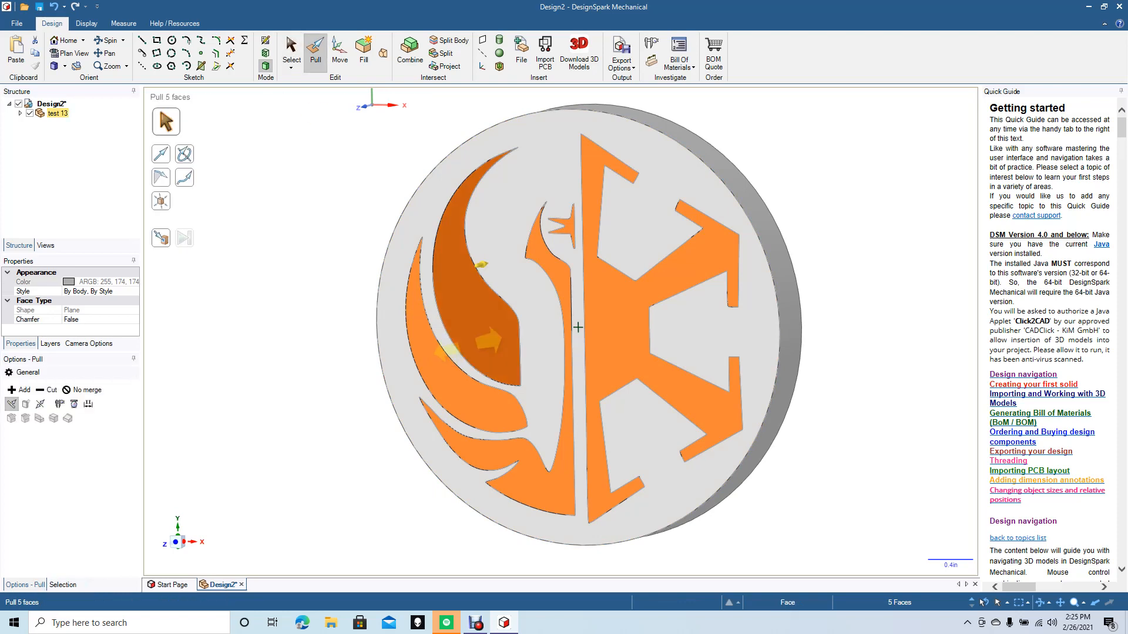
{"action": "left_click_drag", "start_coordinate": [473, 344], "coordinate": [485, 341]}
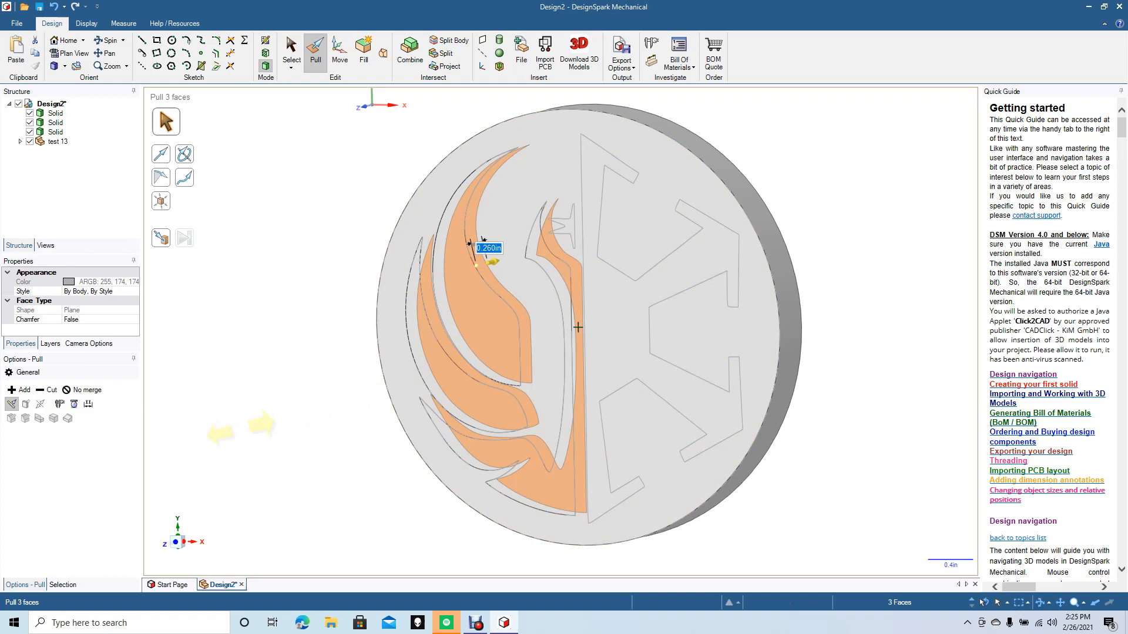
{"action": "key", "text": "ctrl+z"}
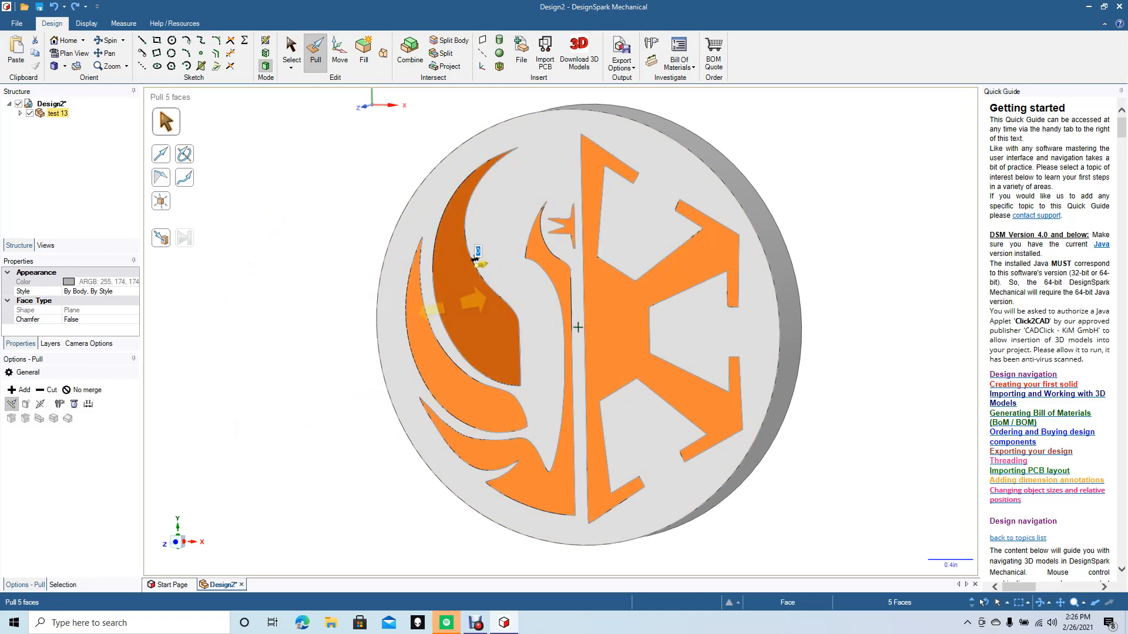
{"action": "left_click_drag", "start_coordinate": [475, 258], "coordinate": [469, 243]}
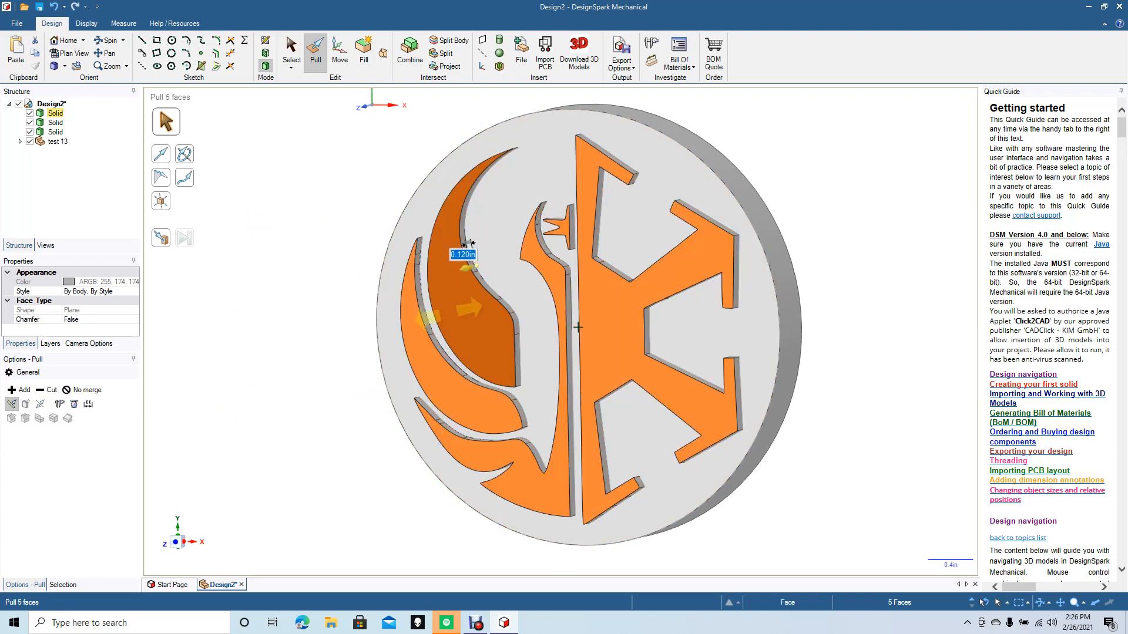
{"action": "key", "text": "s"}
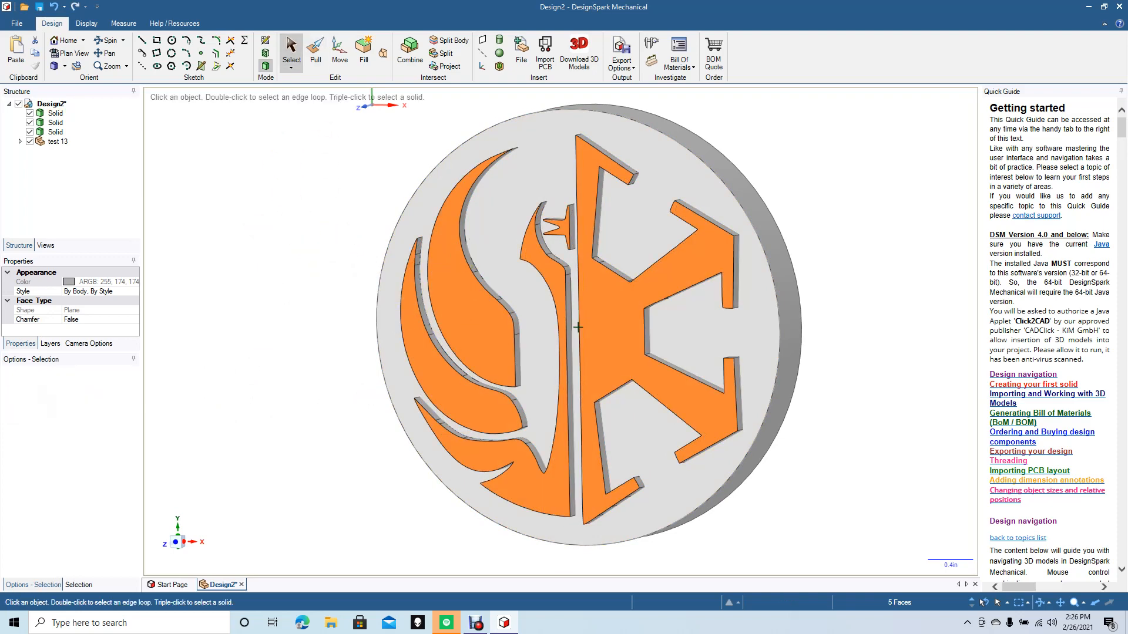
{"action": "key", "text": "Escape"}
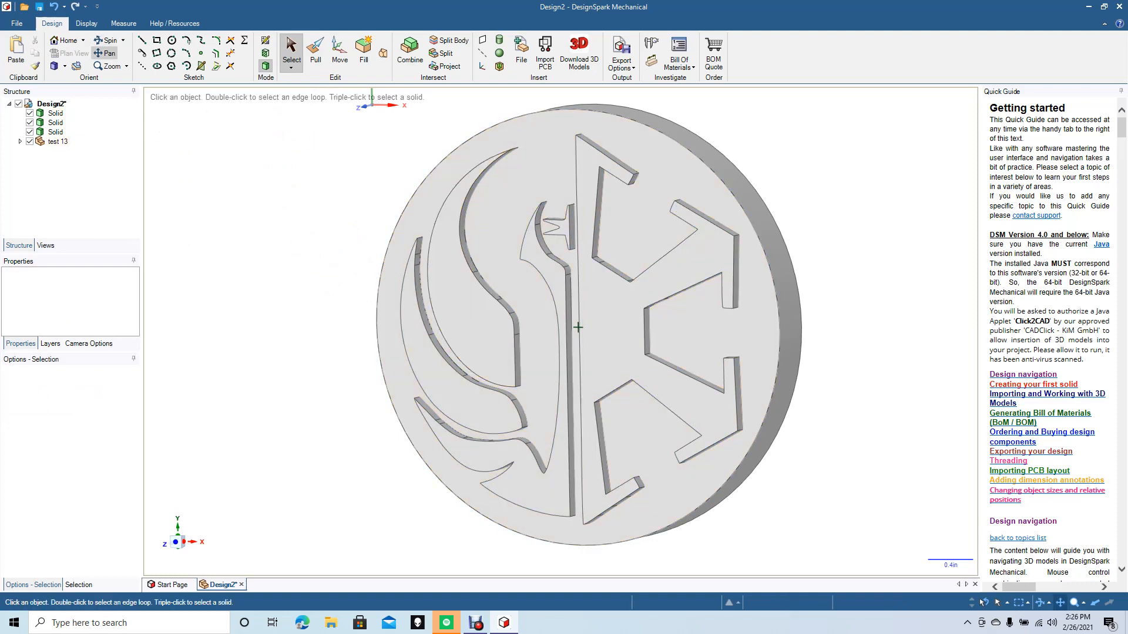
- Try to pull the disc's outer circle curve backward into a cylindrical surface, and undo it
{"action": "mouse_move", "coordinate": [578, 327]}
{"action": "middle_mouse_down"}
{"action": "mouse_move", "coordinate": [591, 335]}
{"action": "mouse_move", "coordinate": [578, 316]}
{"action": "mouse_move", "coordinate": [584, 332]}
{"action": "mouse_move", "coordinate": [589, 317]}
{"action": "mouse_move", "coordinate": [581, 325]}
{"action": "middle_mouse_up"}
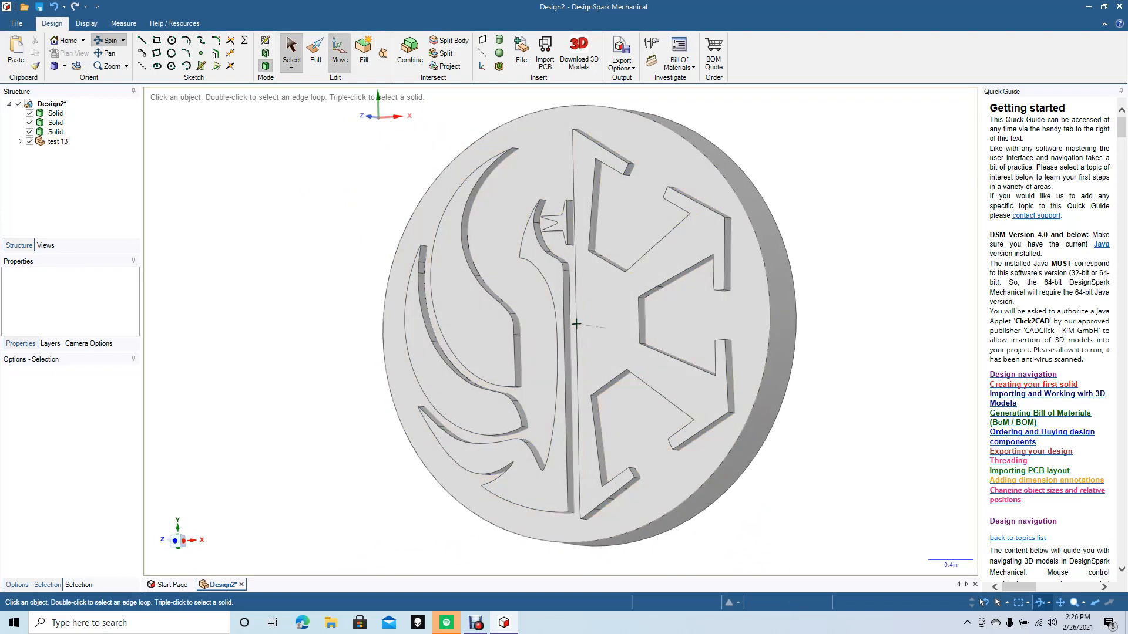
{"action": "left_click", "coordinate": [291, 51]}
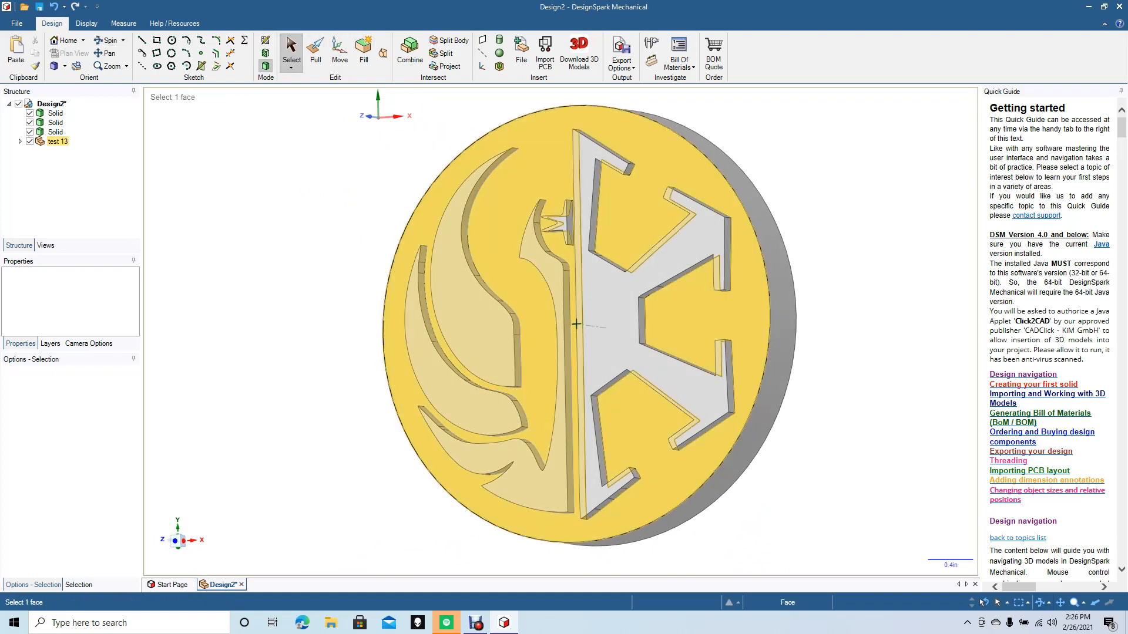
{"action": "left_click", "coordinate": [576, 323]}
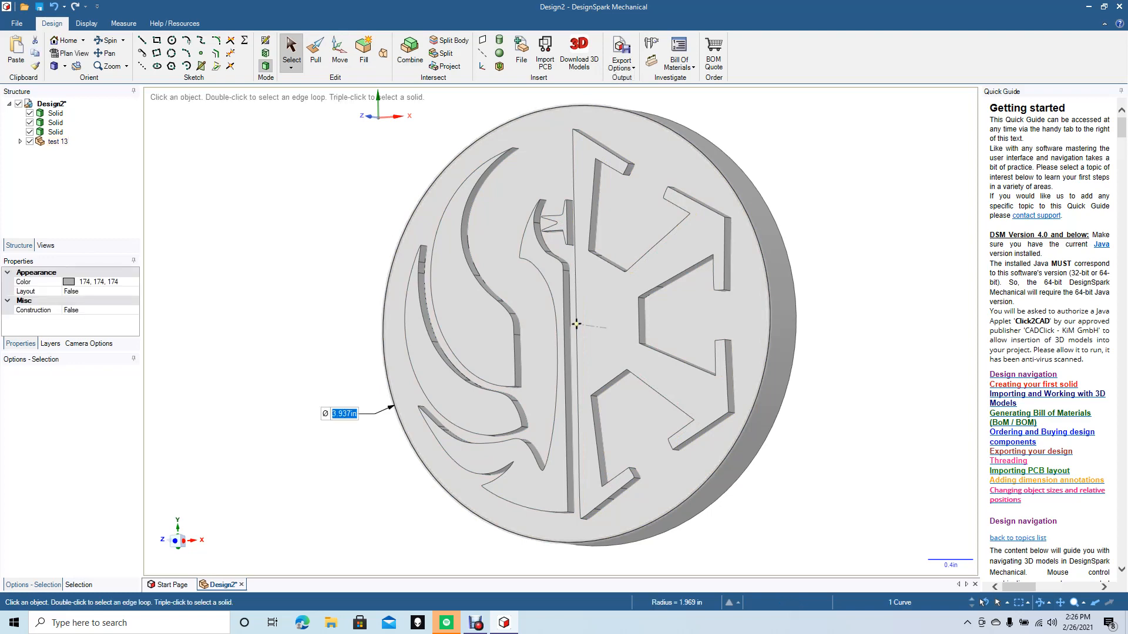
{"action": "key", "text": "p"}
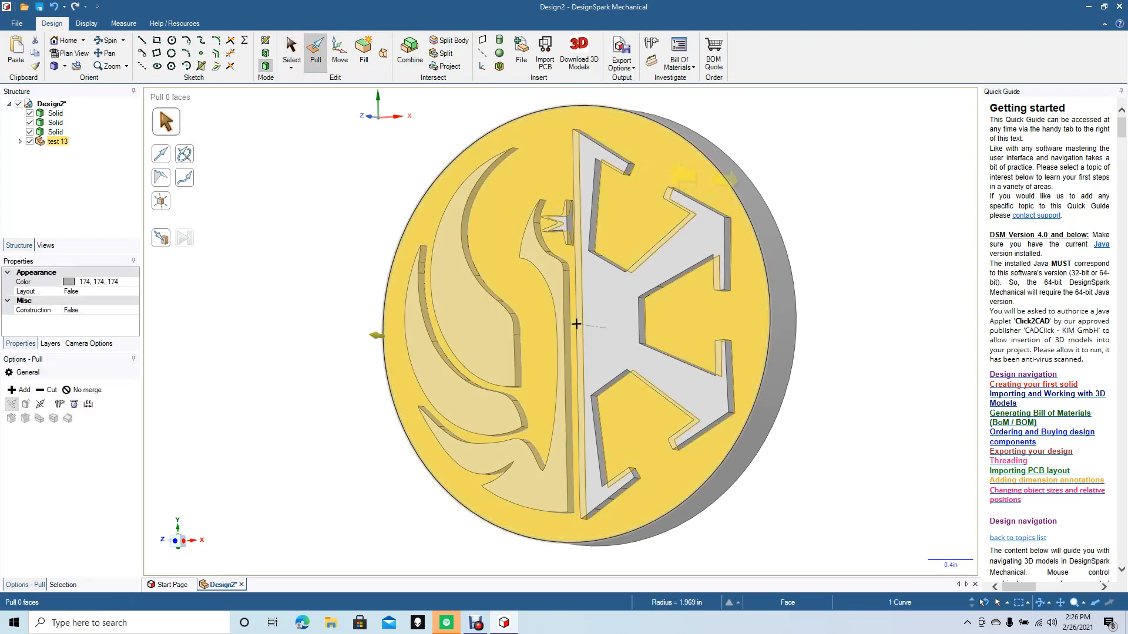
{"action": "left_click_drag", "start_coordinate": [375, 335], "coordinate": [419, 341]}
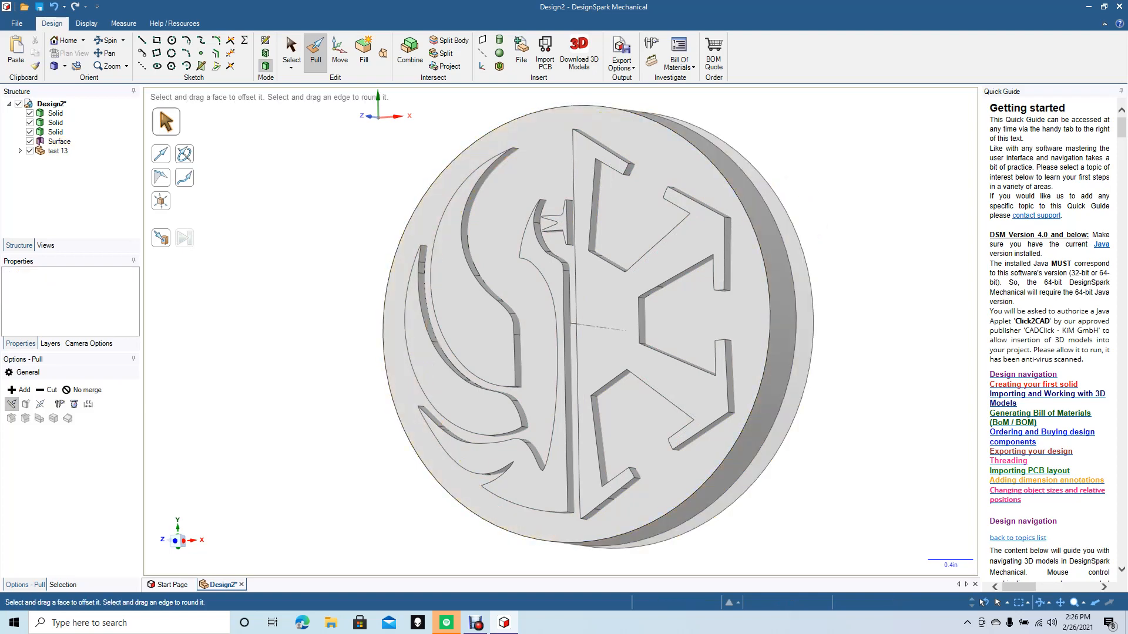
{"action": "key", "text": "ctrl+z"}
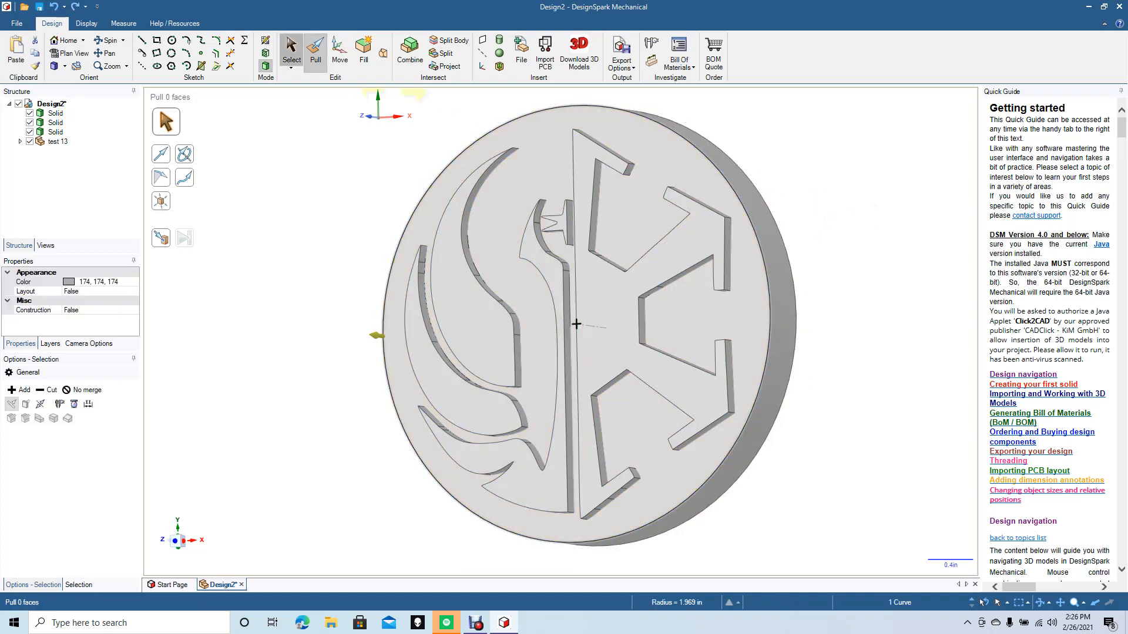
{"action": "key", "text": "Escape"}
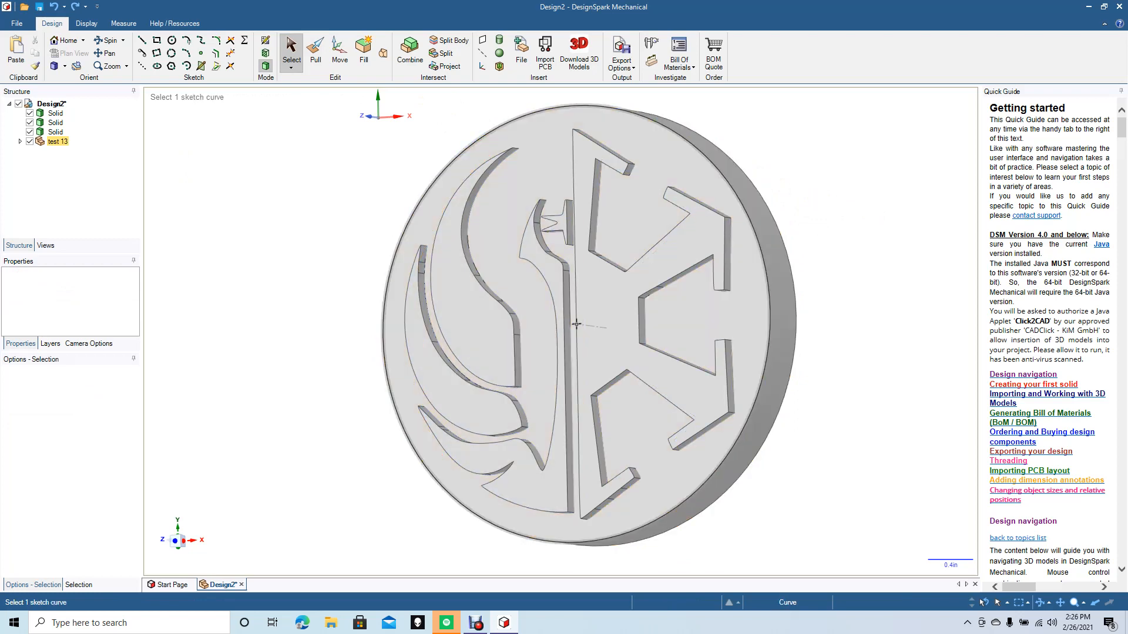
- Try to pull the outer circle curve forward, beyond the logo side of the disc, and undo it
{"action": "left_click", "coordinate": [576, 324]}
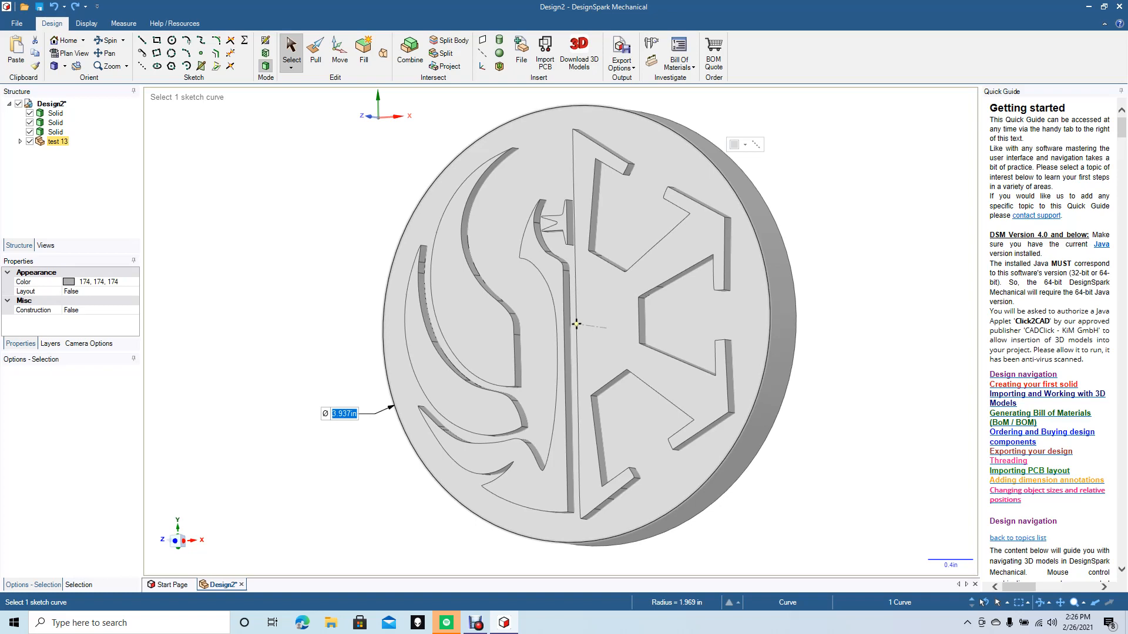
{"action": "key", "text": "p"}
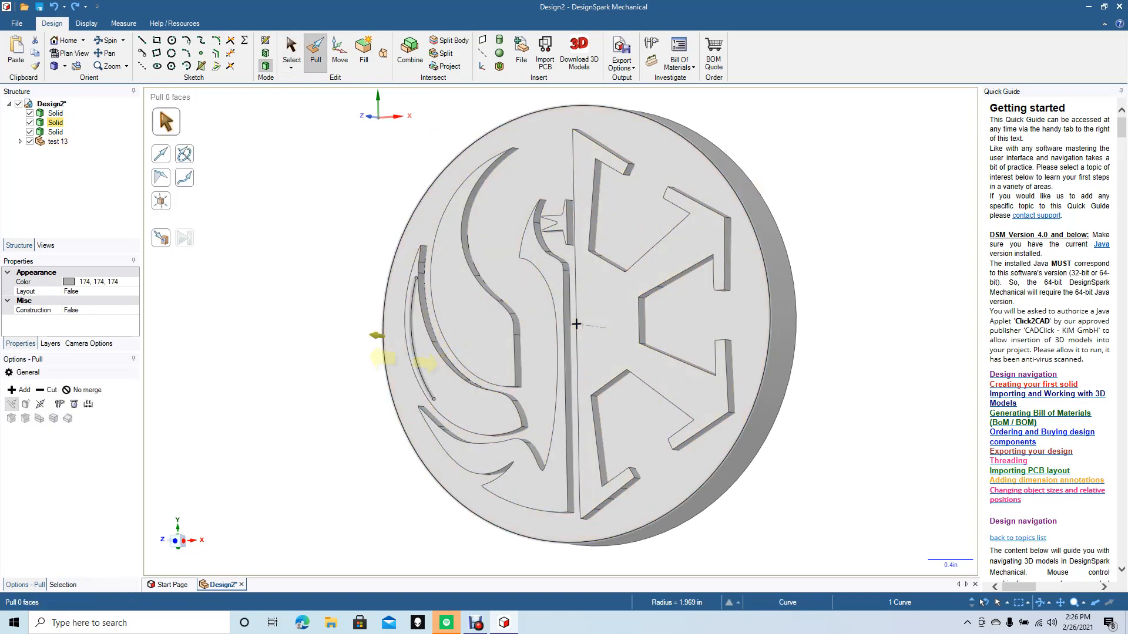
{"action": "left_click_drag", "start_coordinate": [383, 373], "coordinate": [319, 456]}
{"action": "key", "text": "Escape"}
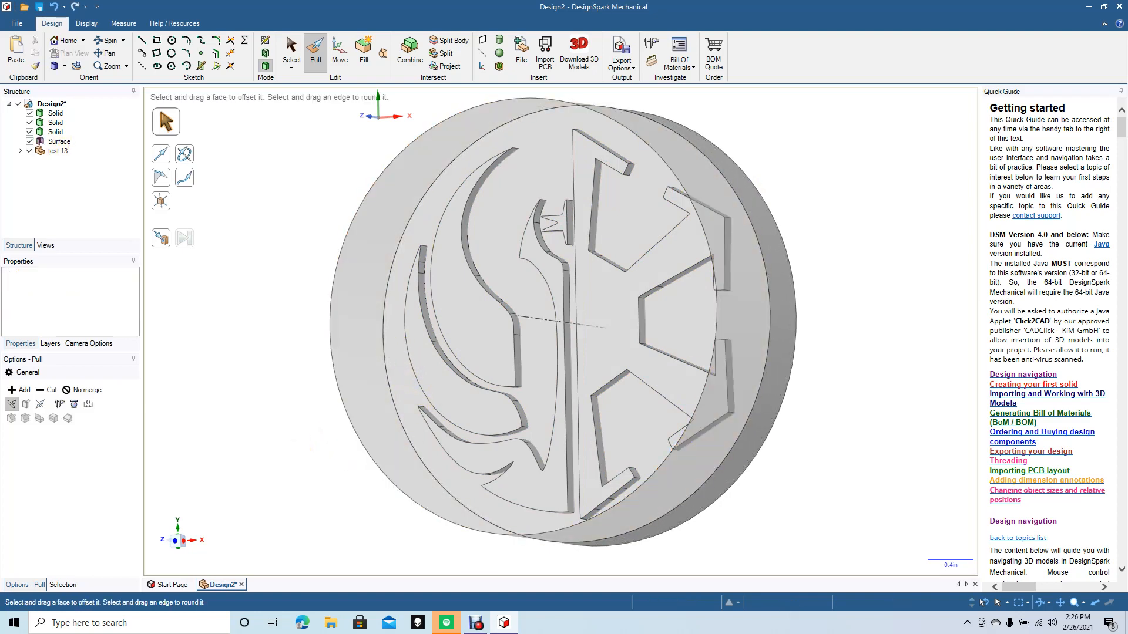
{"action": "key", "text": "ctrl+z"}
{"action": "key", "text": "s"}
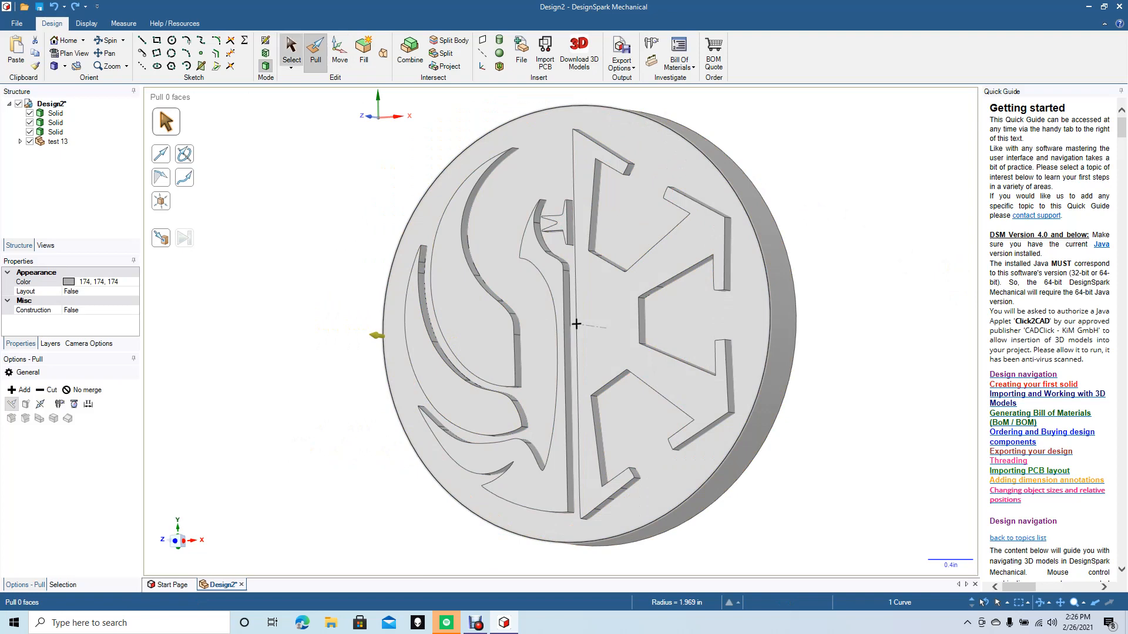
{"action": "key", "text": "Escape"}
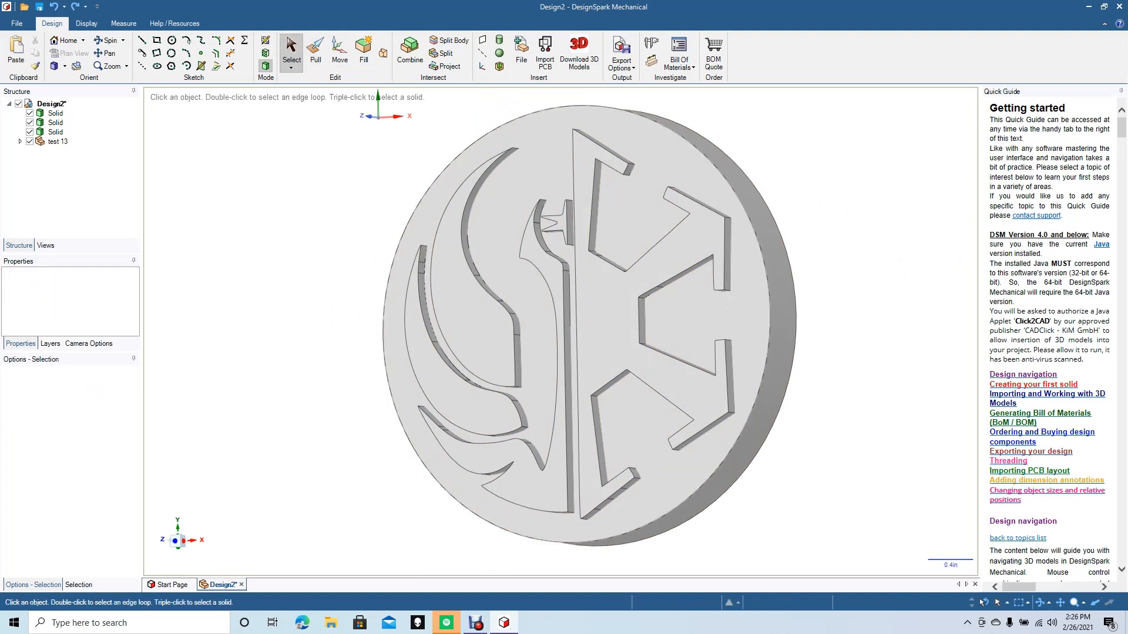
- Show the raised emblem in the Trimetric view and switch to the Top view
{"action": "left_click", "coordinate": [54, 66]}
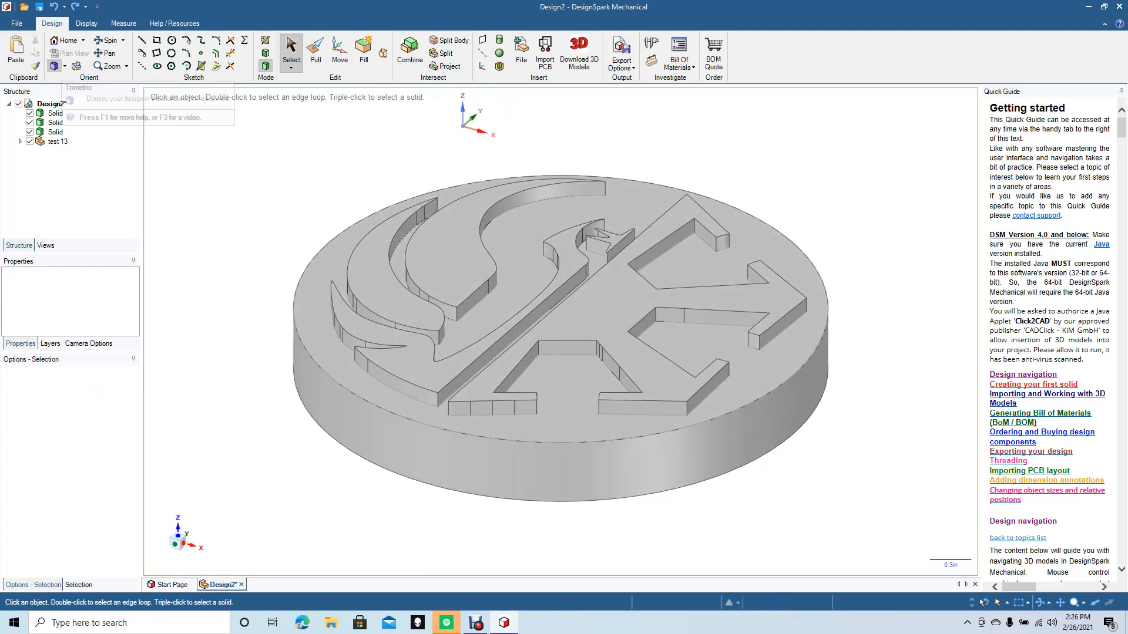
{"action": "left_click", "coordinate": [65, 65]}
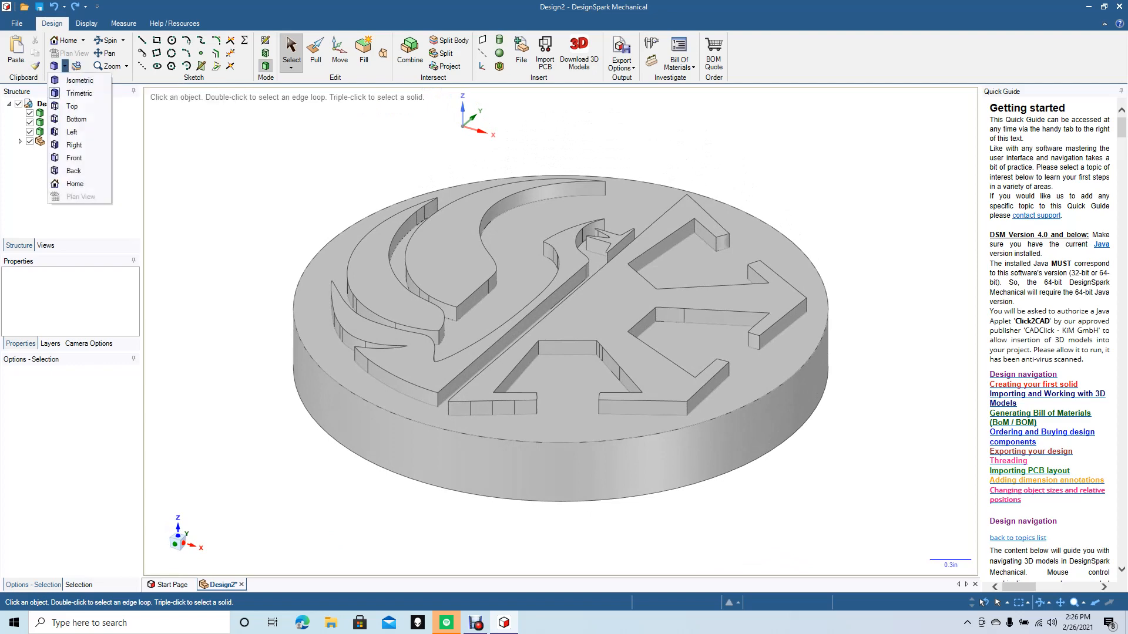
{"action": "left_click", "coordinate": [76, 106]}
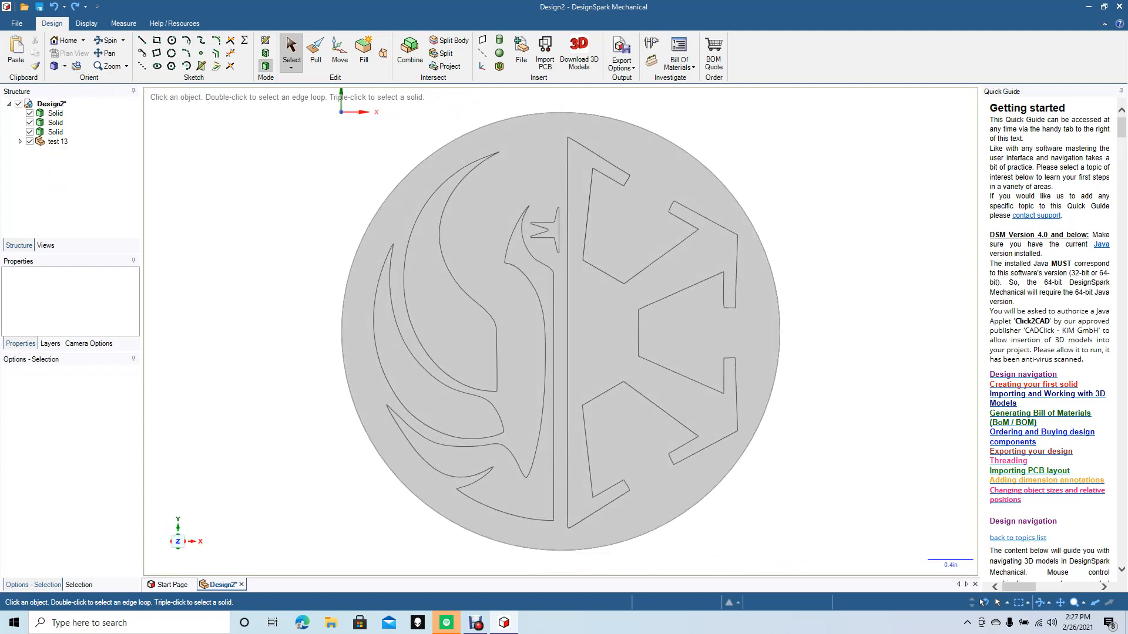